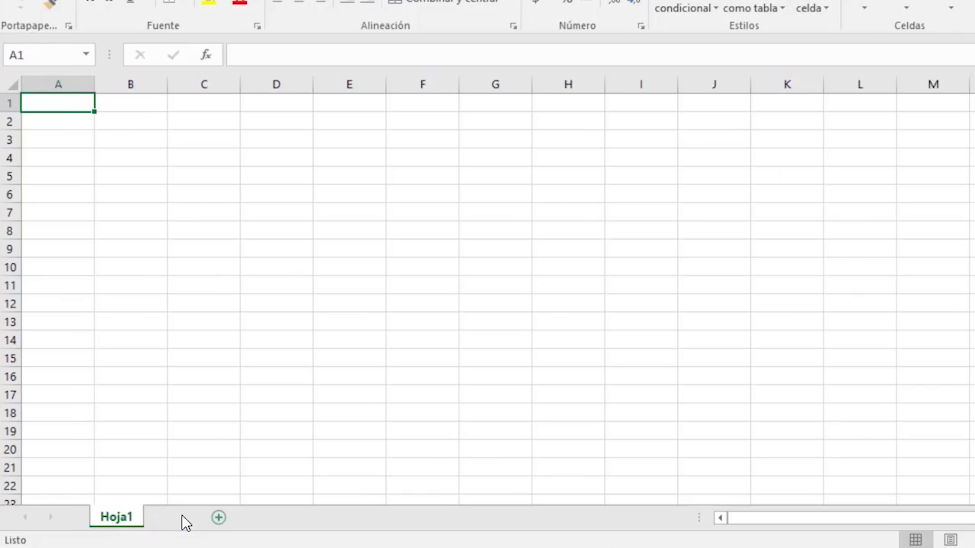
Add new worksheets up to Hoja4 and switch back and forth between the sheets, finishing on Hoja4.
left_click(265, 518)
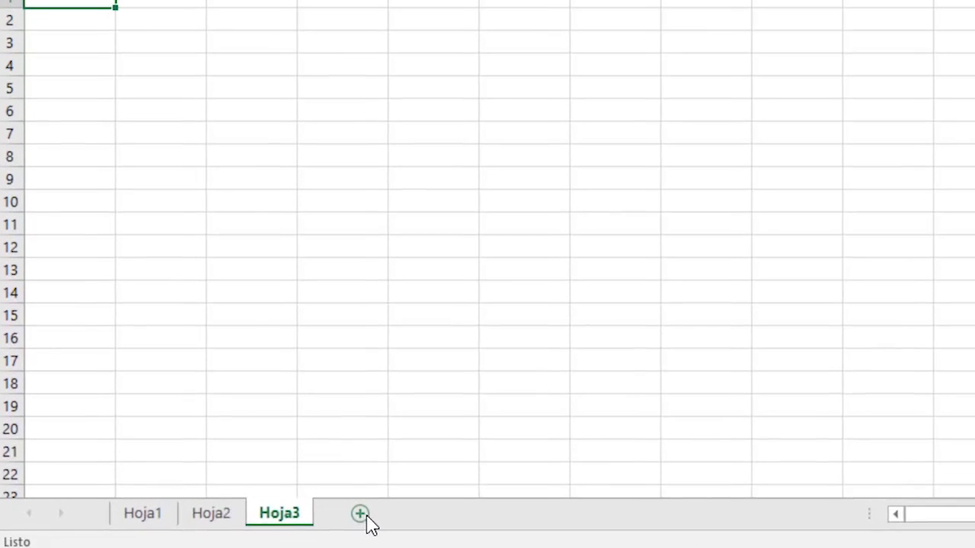
left_click(360, 514)
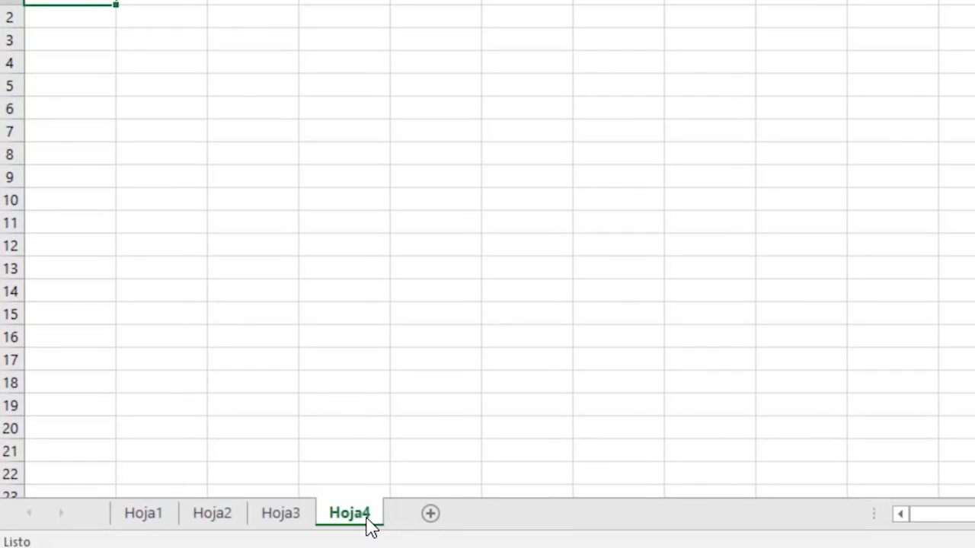
left_click(257, 522)
left_click(222, 521)
left_click(150, 521)
left_click(192, 518)
left_click(276, 524)
left_click(337, 525)
left_click(292, 525)
left_click(339, 524)
Delete the worksheets Hoja4, Hoja3 and Hoja2 so that only Hoja1 remains.
right_click(343, 521)
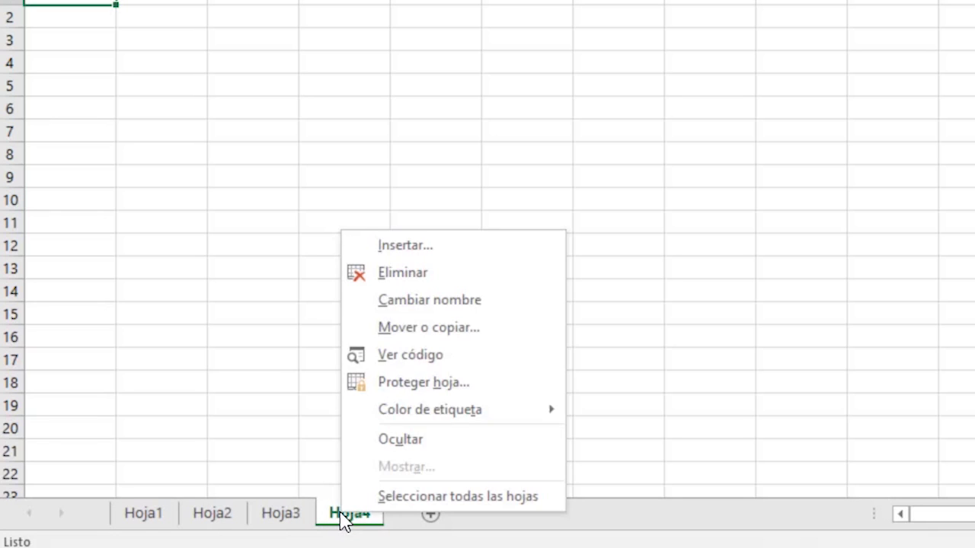
left_click(425, 274)
right_click(291, 524)
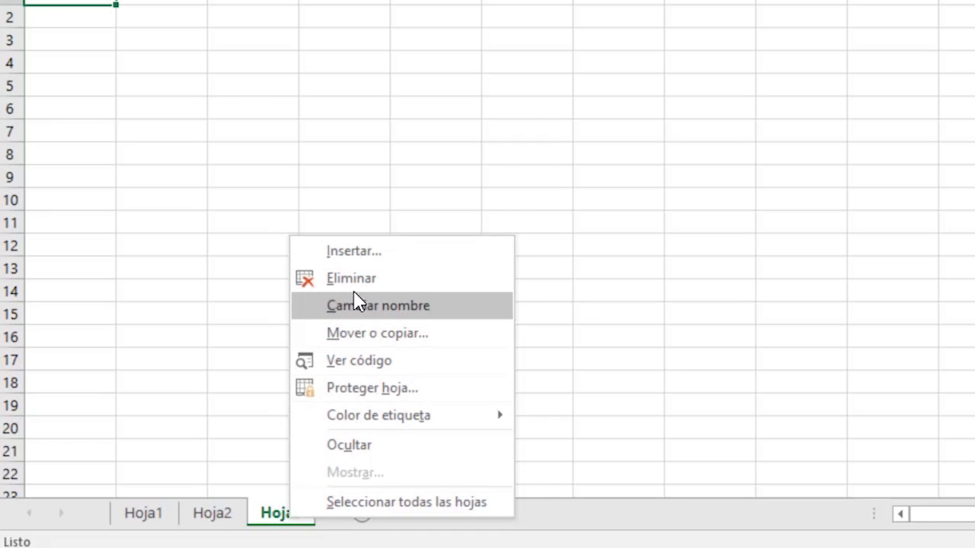
left_click(323, 276)
right_click(221, 523)
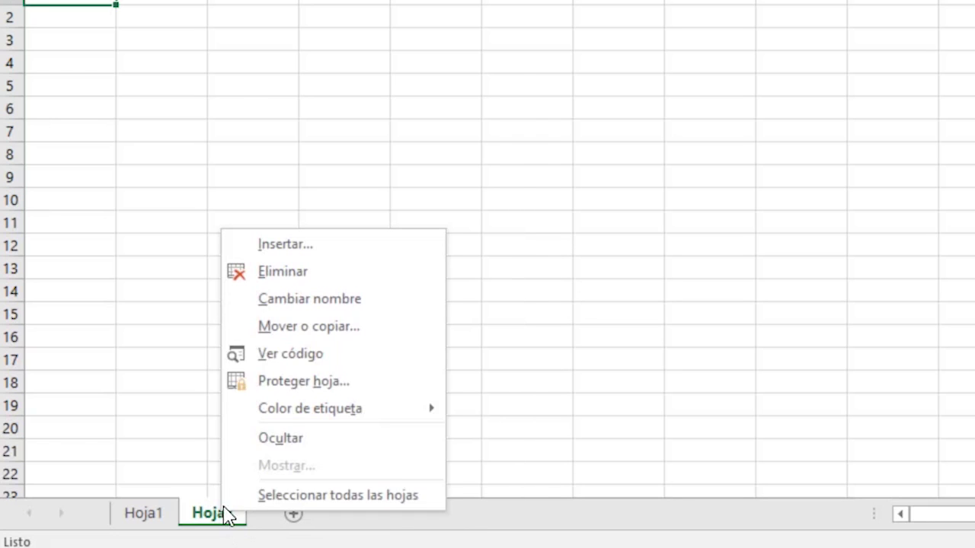
left_click(275, 287)
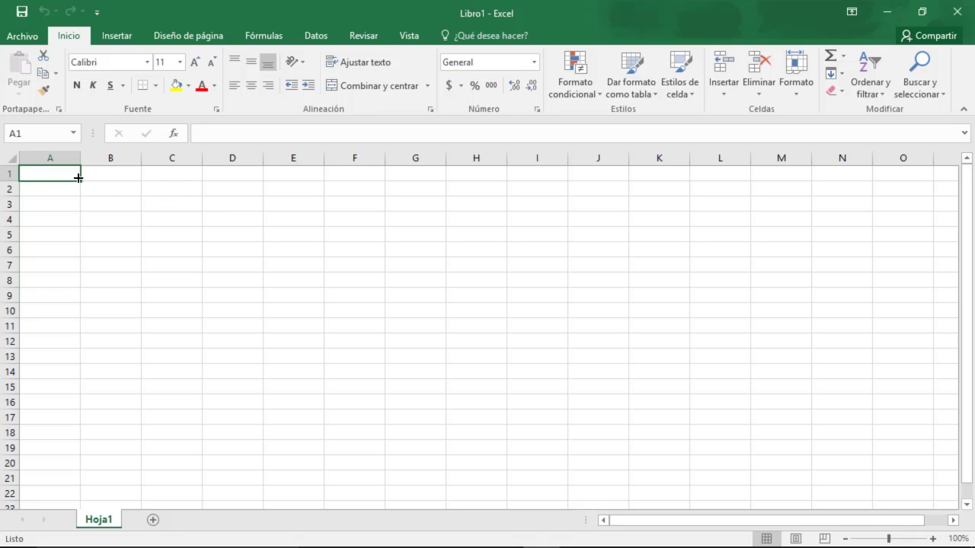
Select the whole columns A, B, C, D and E one after another.
left_click(51, 158)
left_click(107, 158)
left_click(173, 158)
left_click(247, 157)
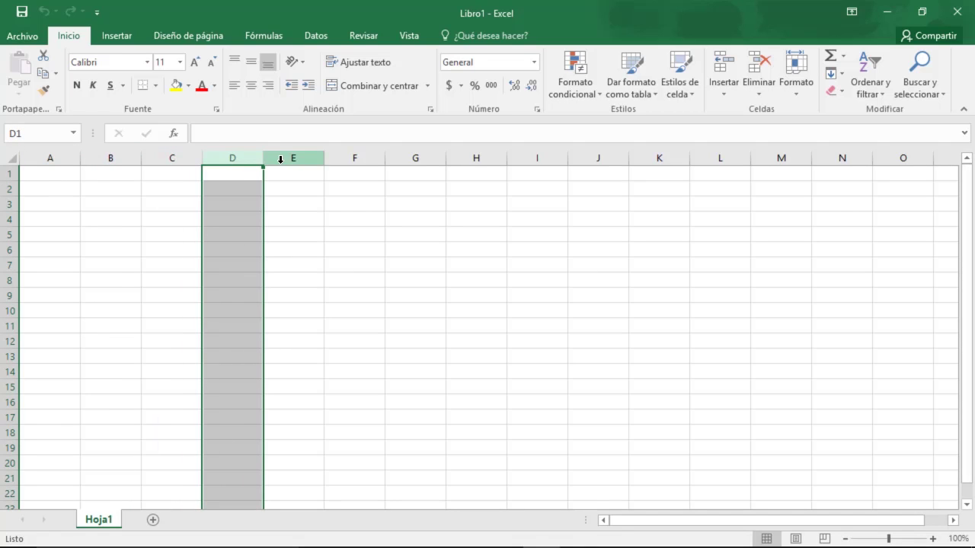
left_click(280, 159)
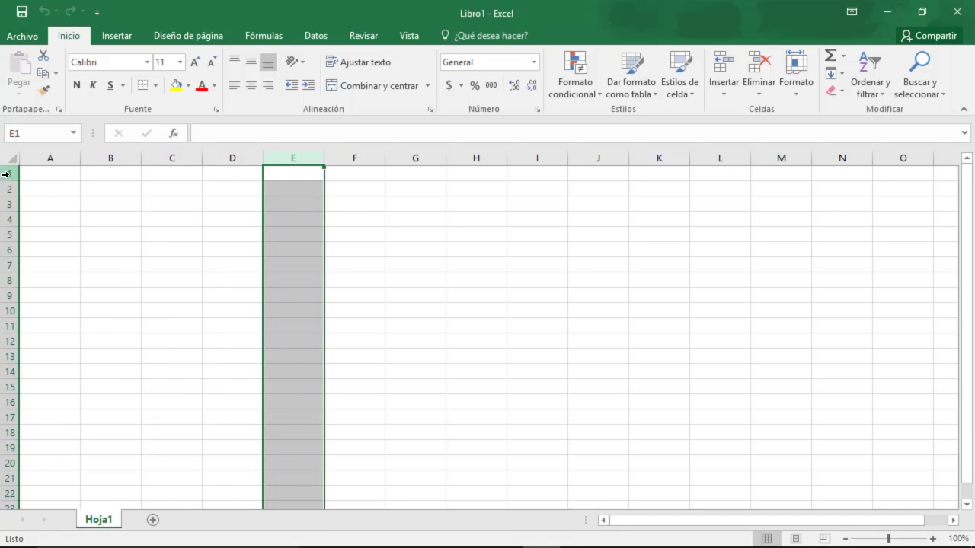
Select the whole rows 1, 2 and 3 one after another, ending on cell B4.
left_click(5, 174)
left_click(6, 189)
left_click_drag(10, 210, 10, 210)
left_click(10, 205)
left_click(98, 218)
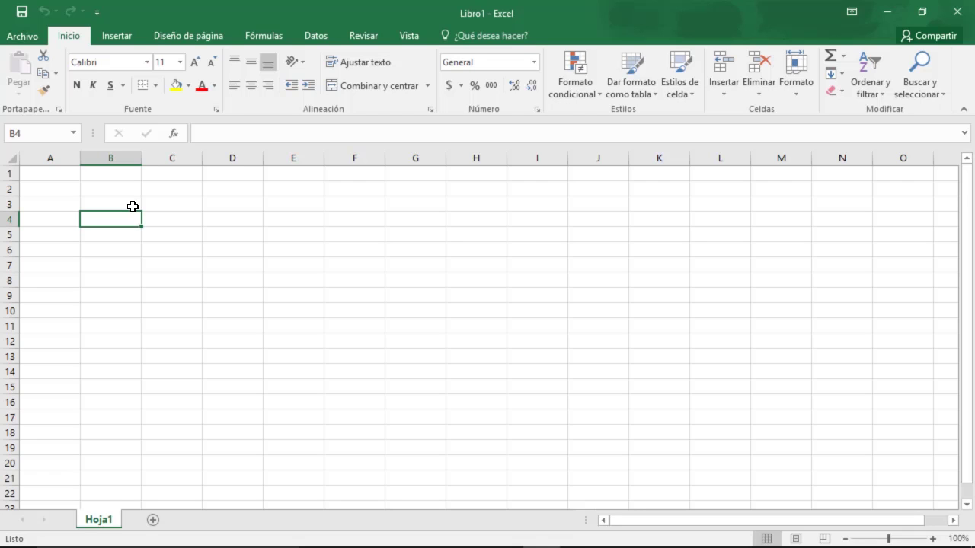
Jump from cell A1 to the last row of the worksheet and return to A1.
left_click(67, 176)
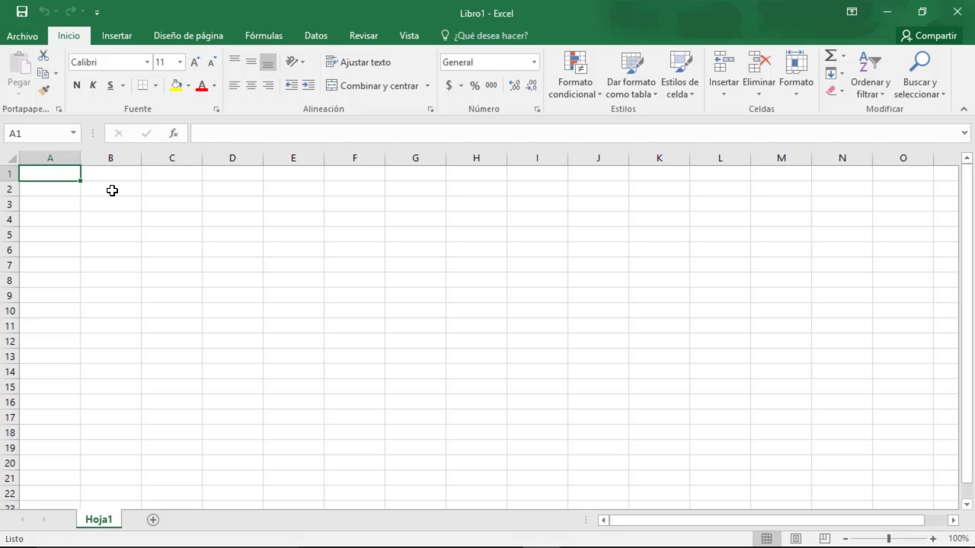
key("ctrl+Down")
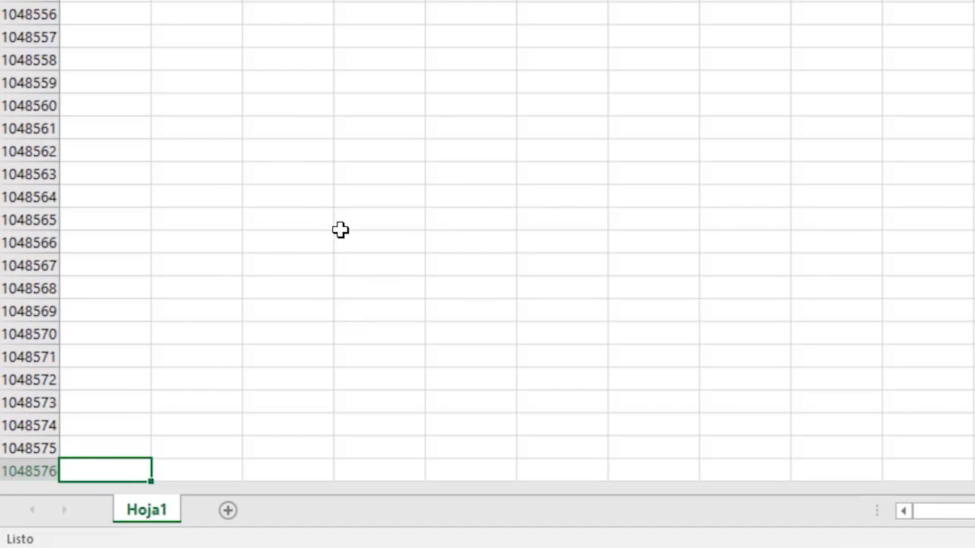
key("Up")
key("Up")
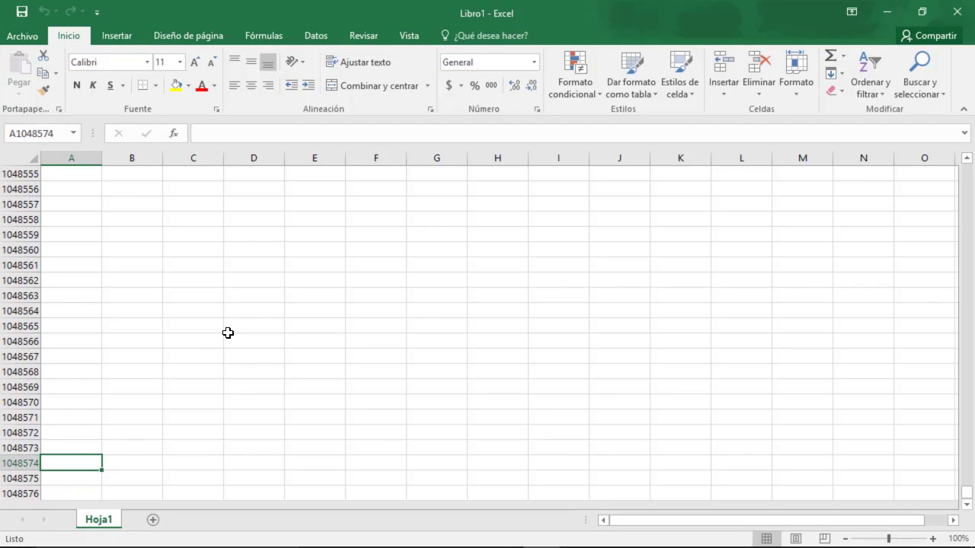
key("ctrl+Up")
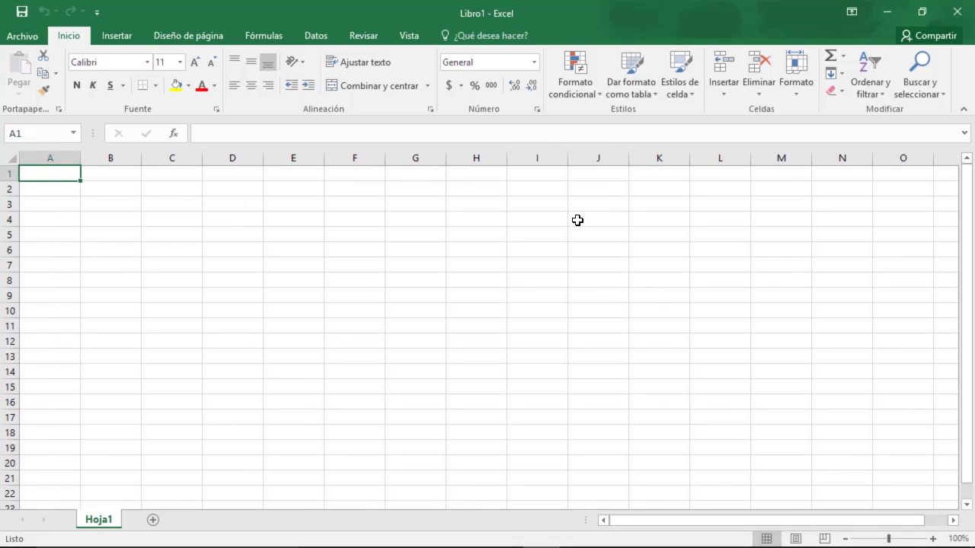
Examine how columns are lettered beyond Z by selecting cell AA1 and column AB, and return to cell A1.
left_click_drag(754, 523, 955, 526)
left_click(954, 523)
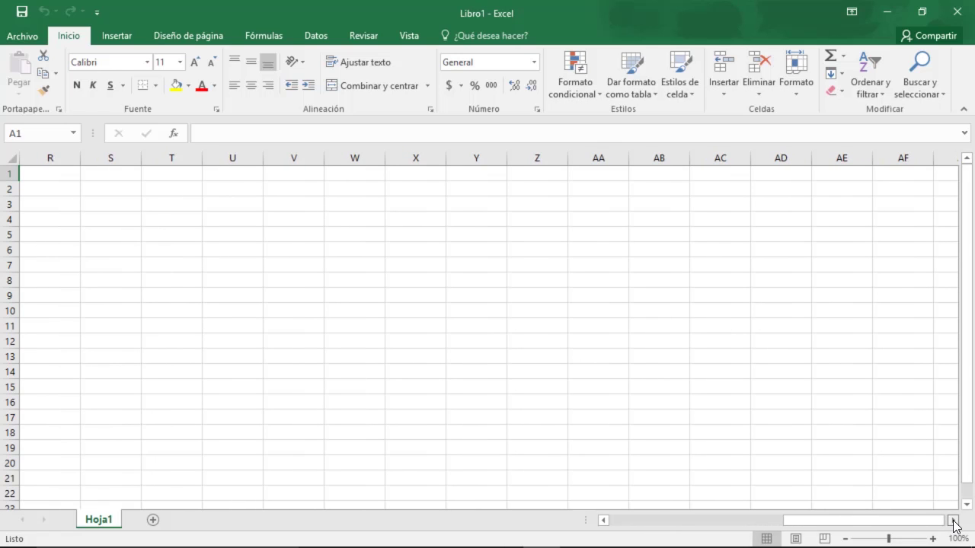
left_click(597, 171)
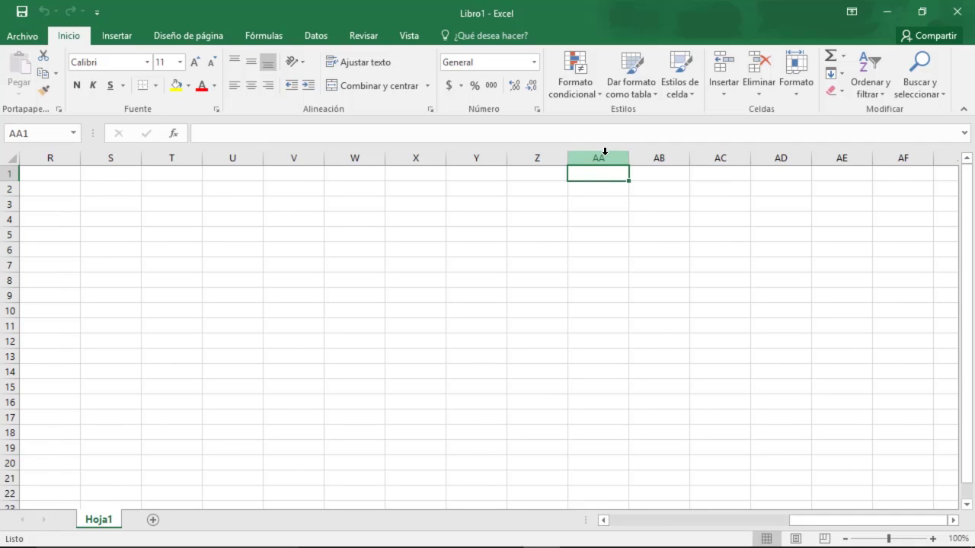
left_click(675, 156)
left_click(746, 156)
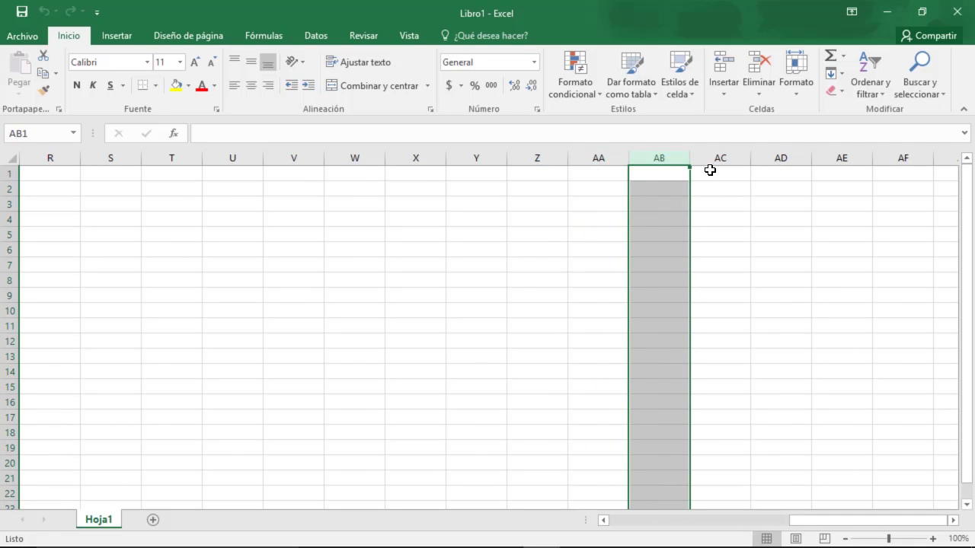
left_click_drag(822, 524, 617, 525)
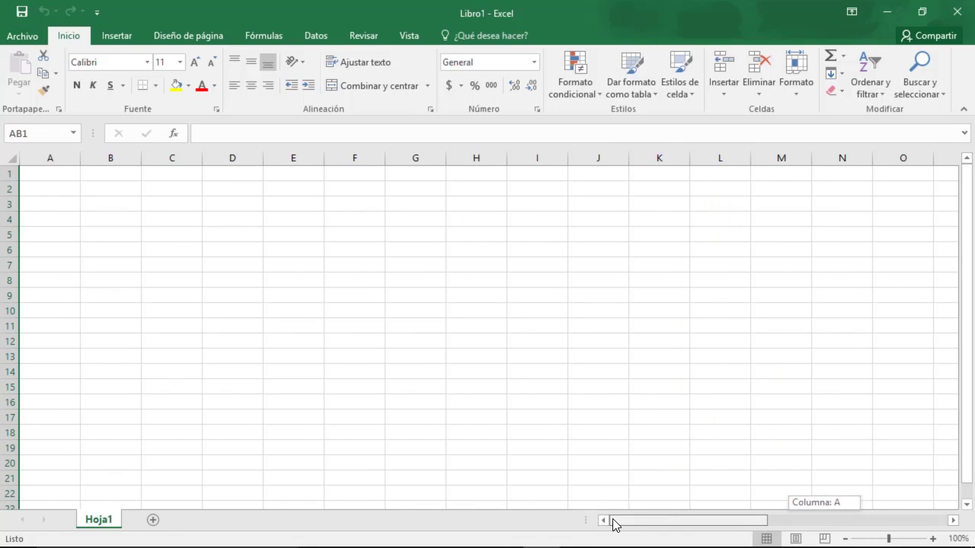
left_click(58, 171)
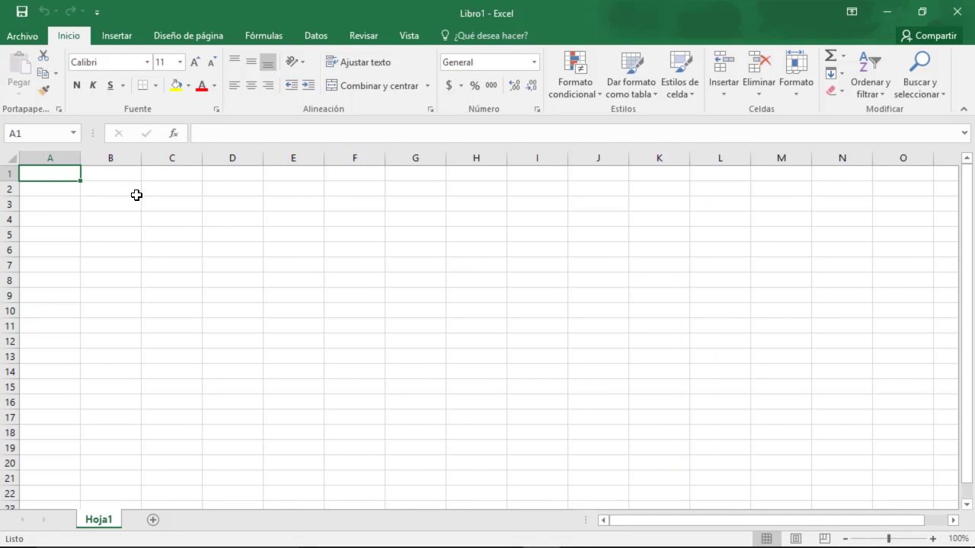
Select column E and row 3 in turn to show how they cross, ending on cell E4.
left_click(304, 156)
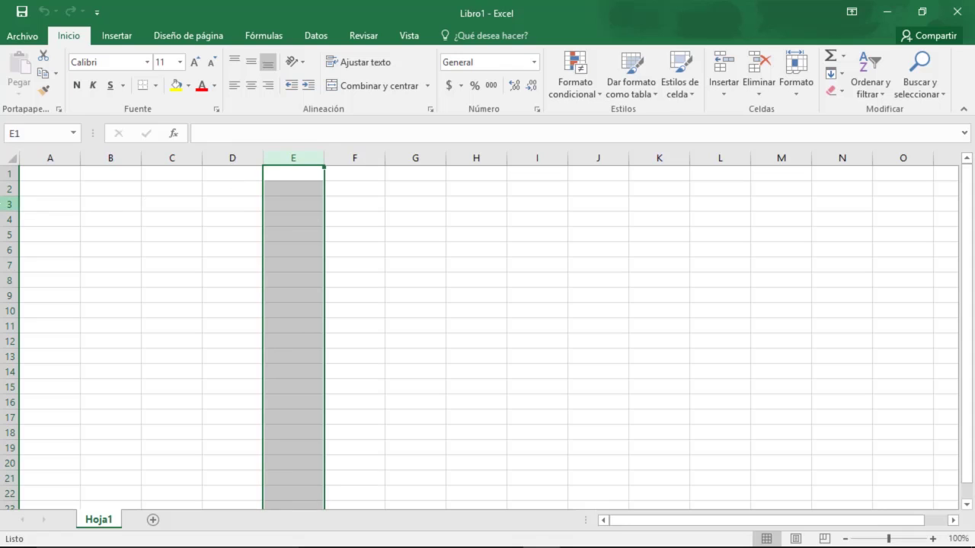
left_click(12, 206)
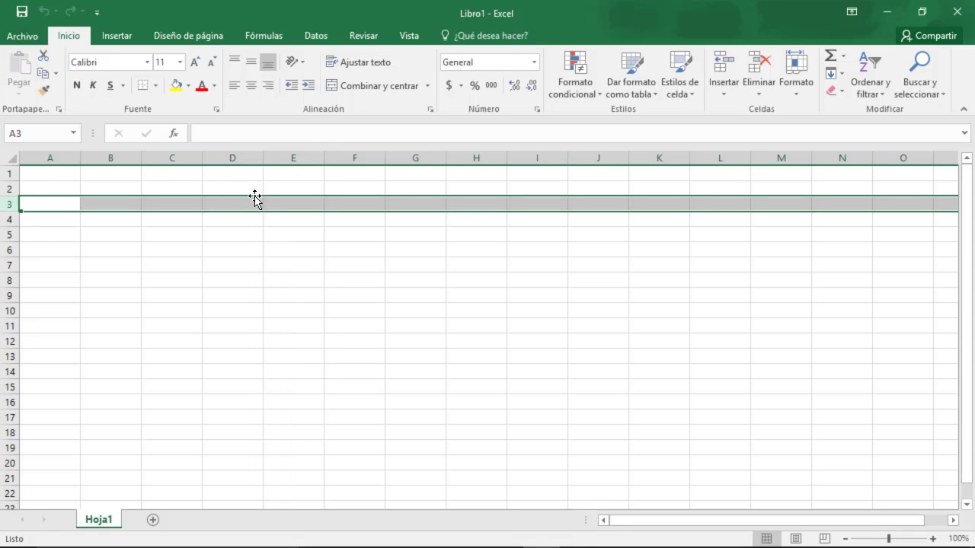
left_click(294, 159)
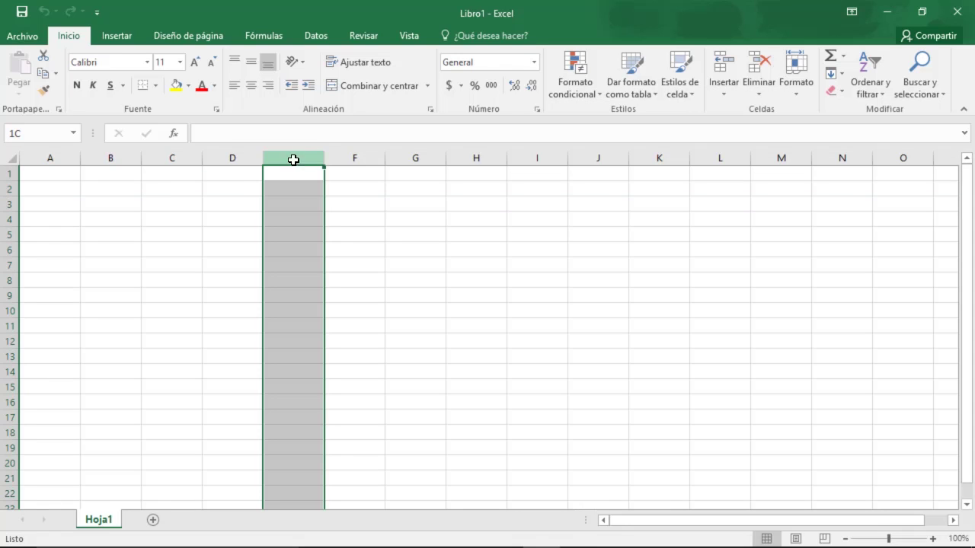
left_click(301, 223)
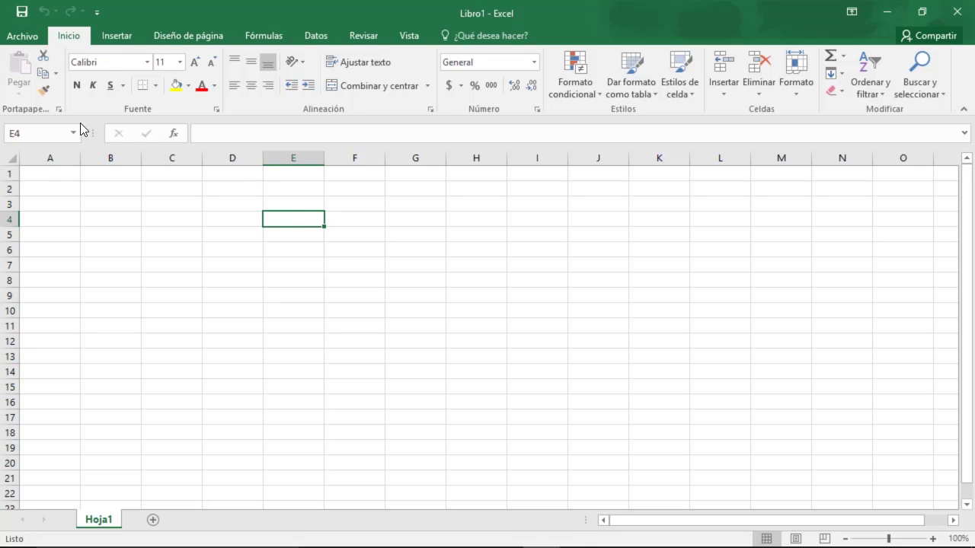
Select the individual cells D5, D3, F3 and A1 in turn.
left_click(218, 235)
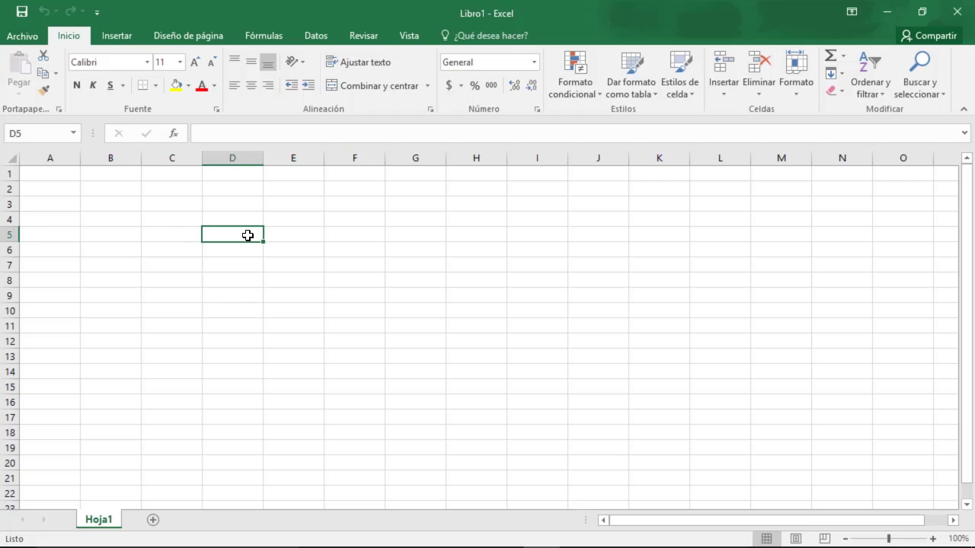
left_click(242, 203)
left_click(365, 203)
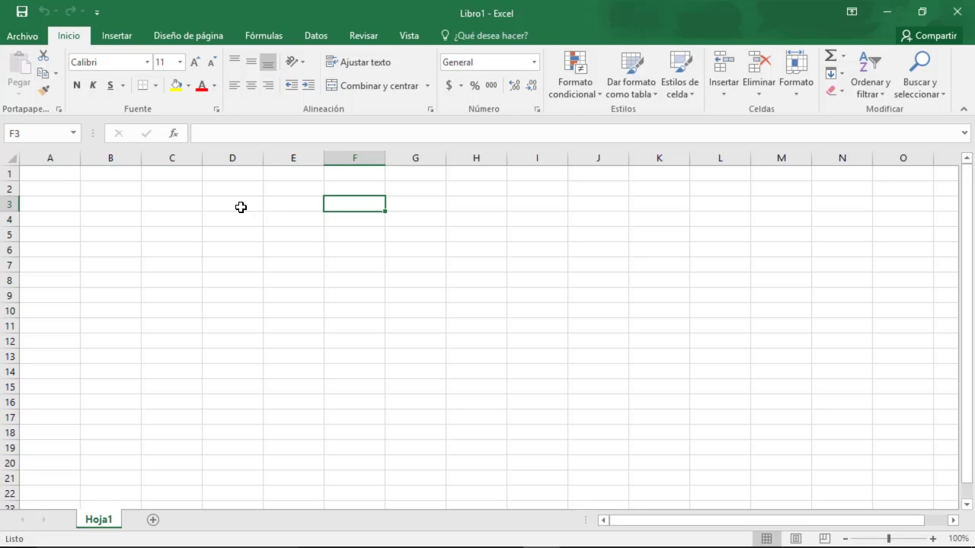
left_click(56, 173)
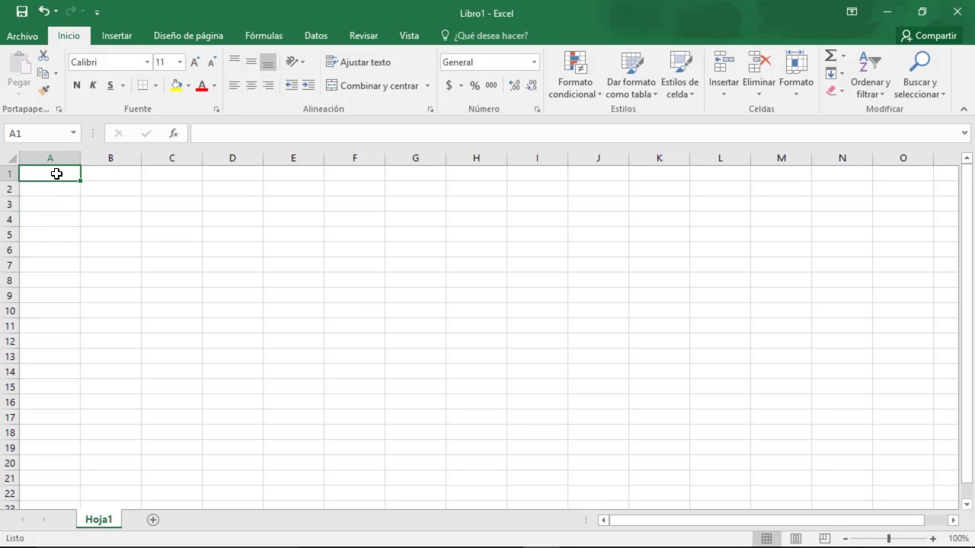
Enter the table headings Productos, Costo x Unida, Cantidad comprada and SubTotal across cells C3 to F3.
left_click(181, 203)
type("Productos")
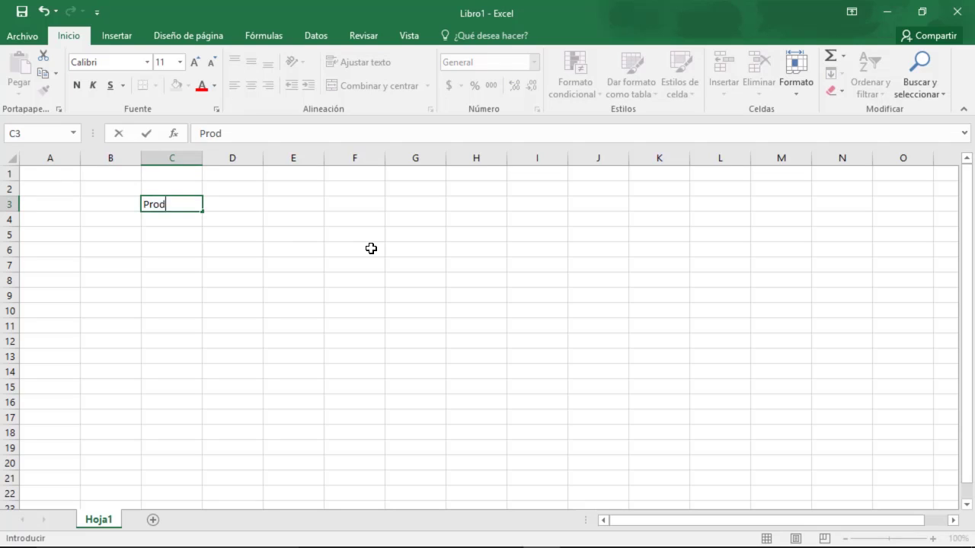
key("Tab")
type("Costo x U")
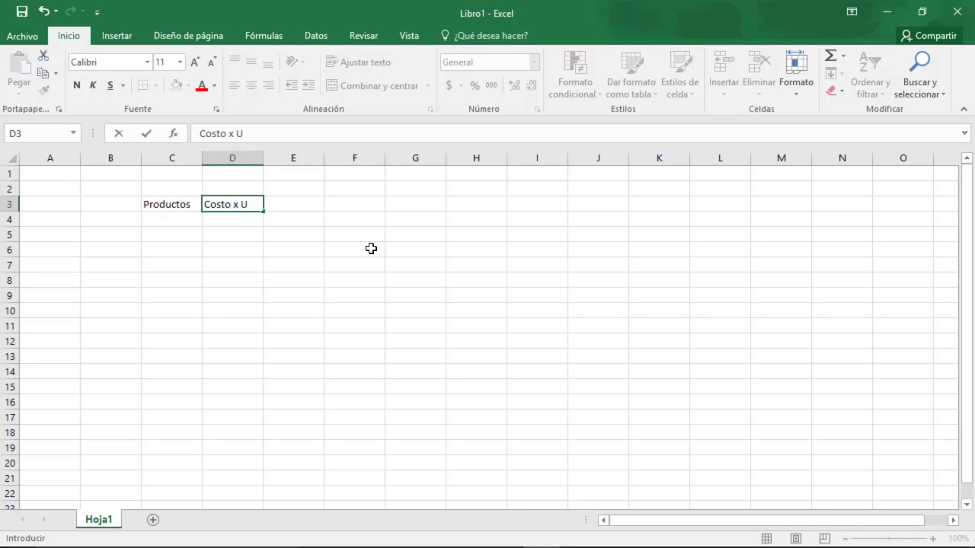
type("nidad")
key("Tab")
type("Cantidad com")
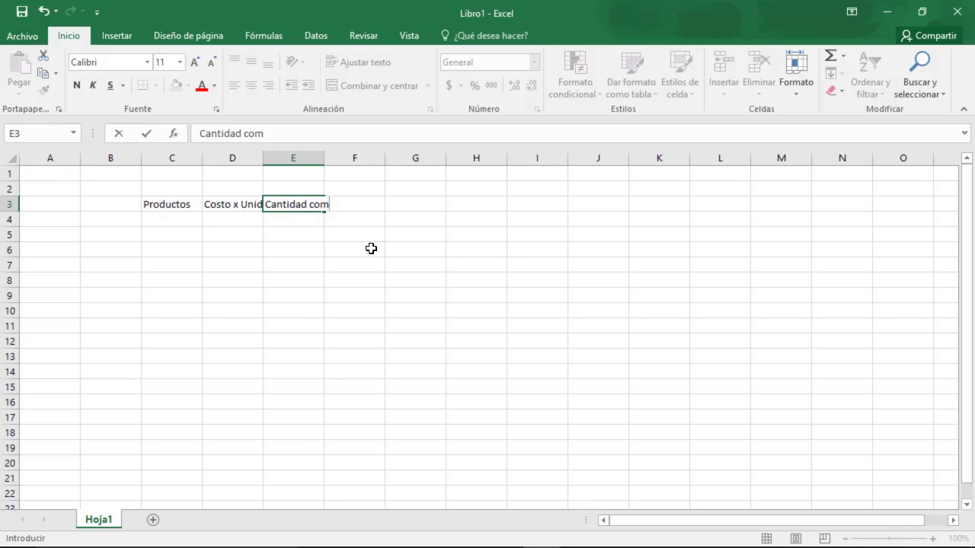
type("prada")
key("Tab")
type("SubTotal")
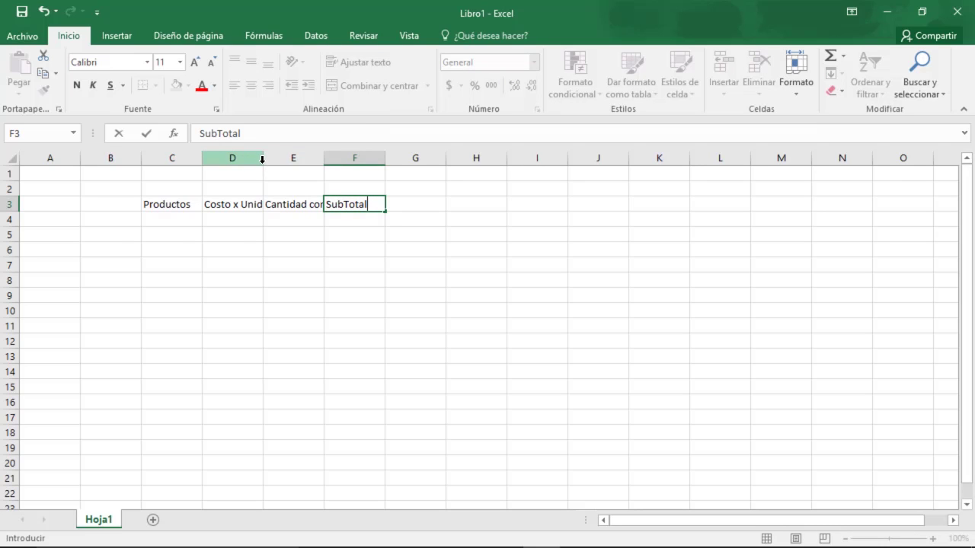
left_click(311, 245)
Fit the widths of columns D and E to their heading texts.
left_click_drag(261, 160, 286, 160)
double_click(286, 159)
left_click(286, 160)
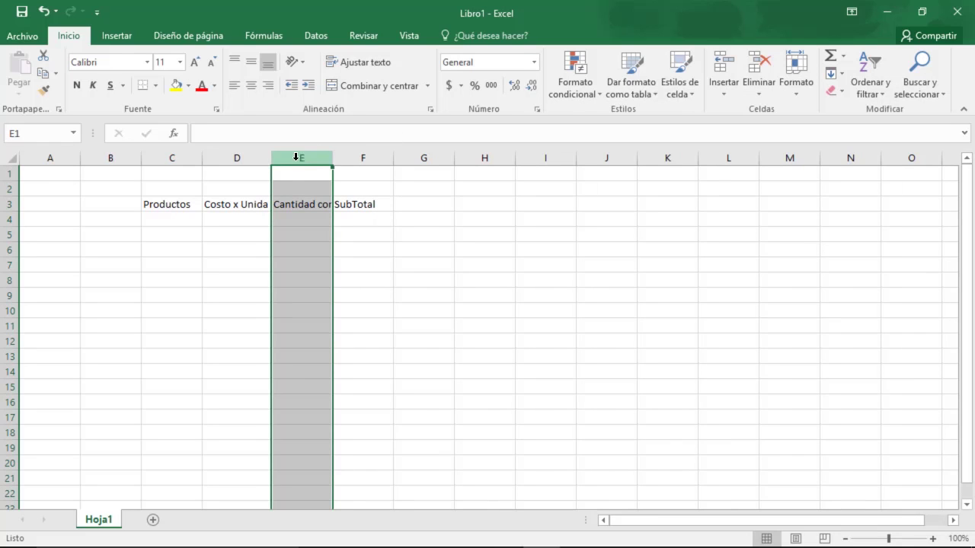
double_click(333, 160)
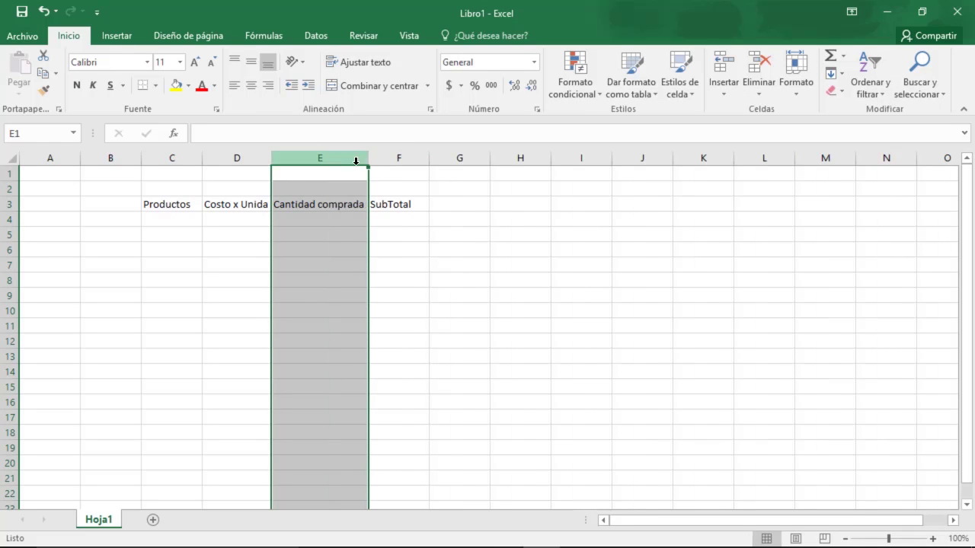
Narrow column F to about the SubTotal heading and widen column C, ending on cell C4.
left_click(408, 268)
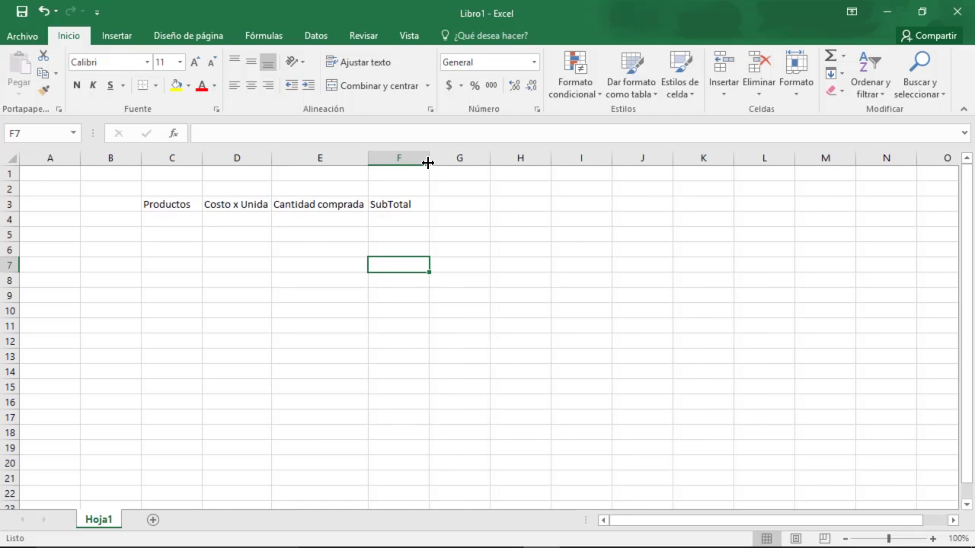
left_click_drag(429, 156, 414, 157)
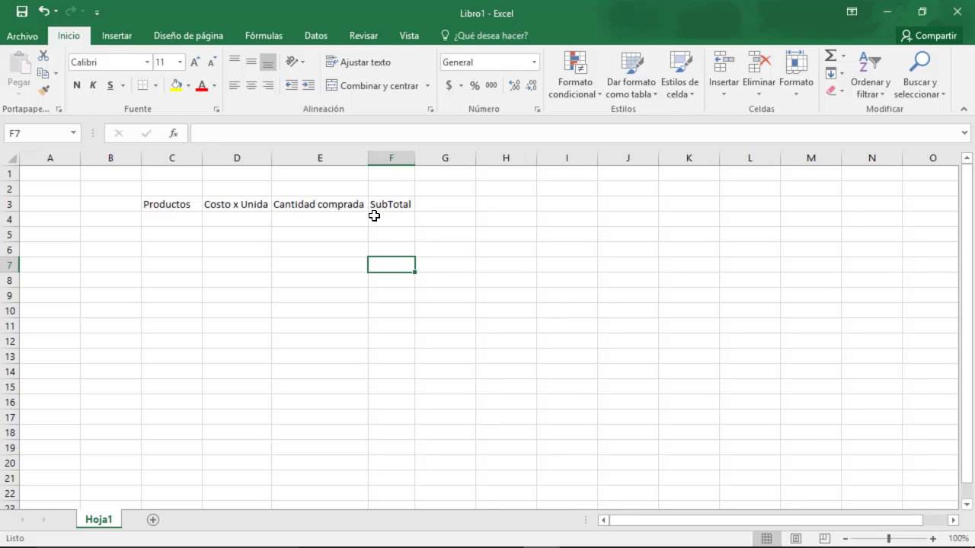
left_click_drag(204, 160, 233, 160)
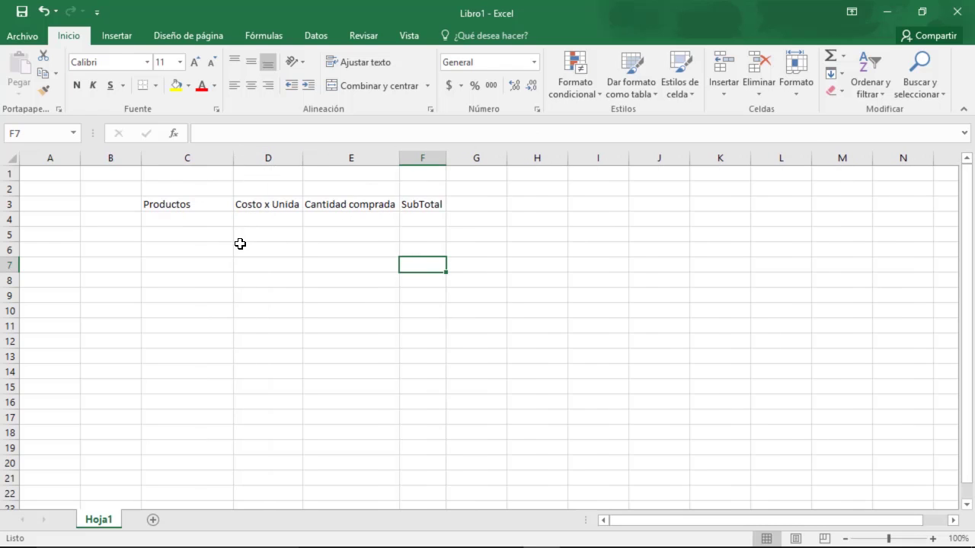
left_click(208, 218)
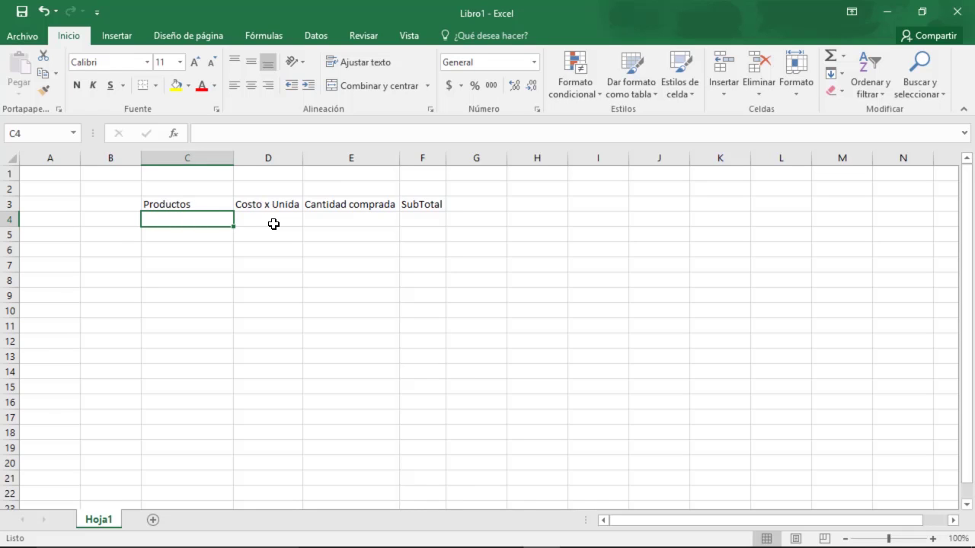
Enter the products Libra Arroz, Libra Carne Pollo, Libra Habichuela, Huevos and Limón in cells C4 to C8.
type("Libra Arroz")
key("Return")
type("Libra Carne Pollo")
key("Return")
type("Libra Habichuela")
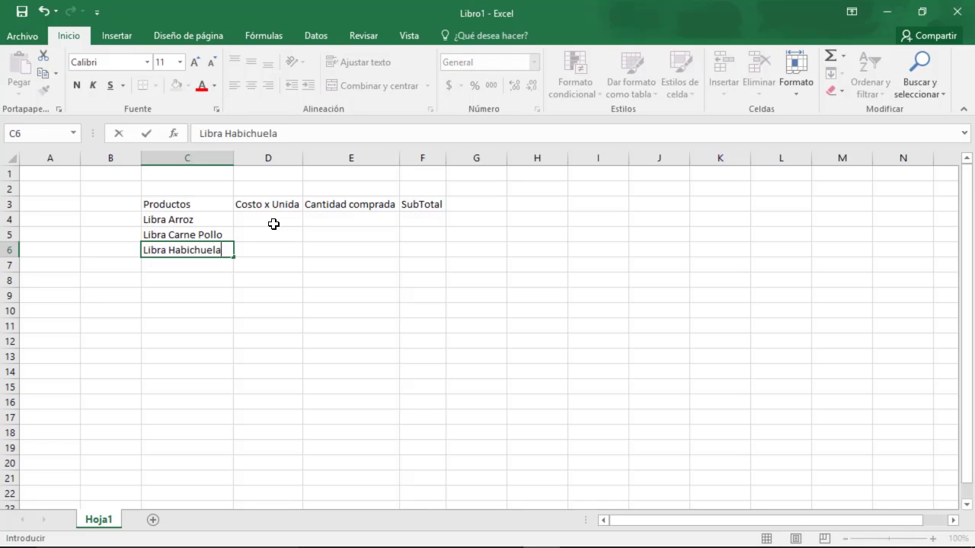
key("Return")
type("Huevos")
key("Return")
type("Limon")
key("BackSpace")
key("BackSpace")
type("ó")
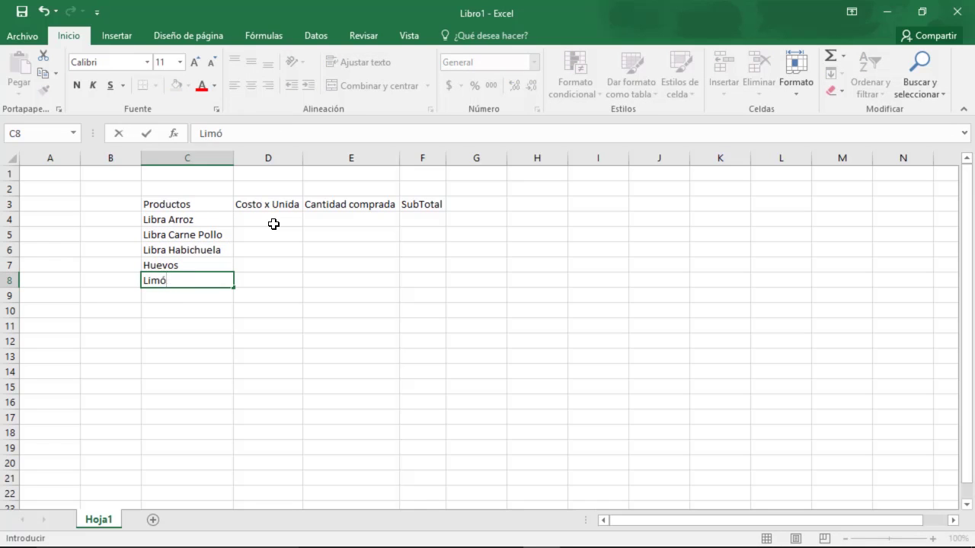
type("n")
key("Return")
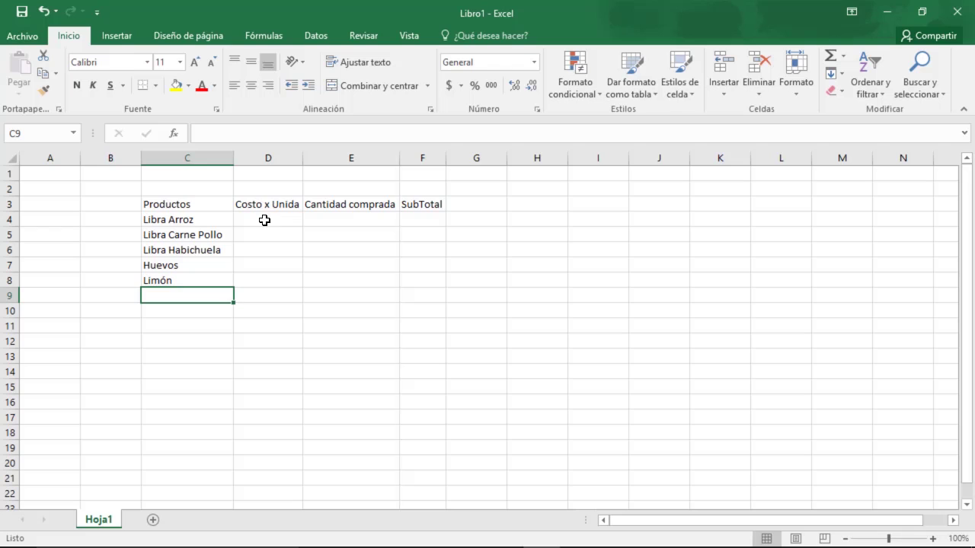
Enter the unit costs 40, 50, 35, 5 and 10 in cells D4 to D8.
left_click(267, 218)
type("40")
key("Return")
type("50")
key("Return")
type("35")
key("Return")
type("5")
key("Return")
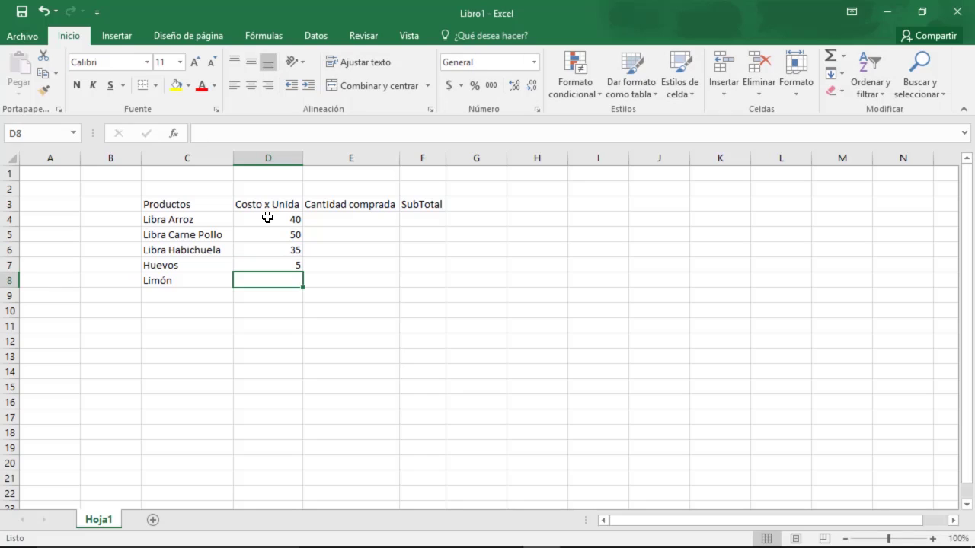
type("10")
key("Return")
Enter the purchased quantities 2, 3, 1, 4 and 5 in cells E4 to E8.
key("Right")
key("Right")
key("Up")
key("Up")
key("Up")
key("Left")
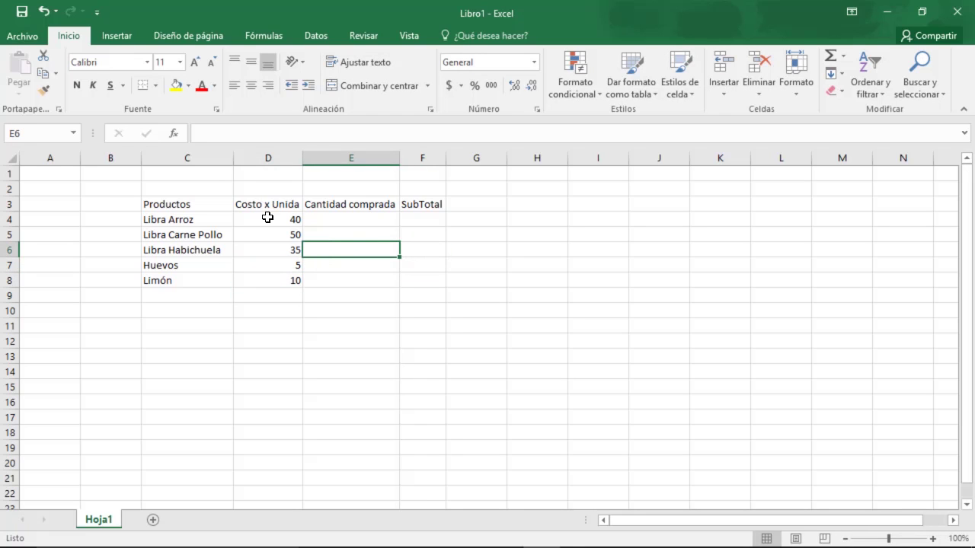
left_click(344, 220)
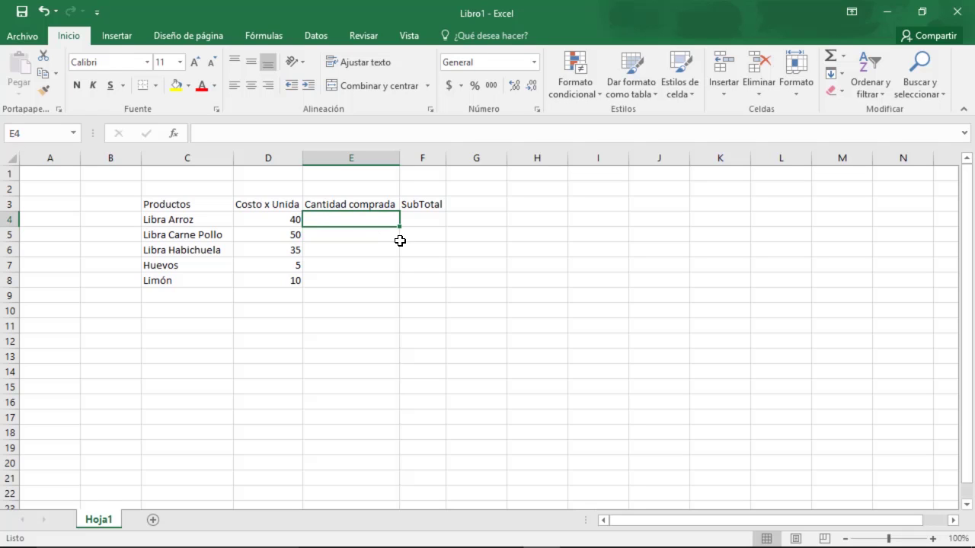
type("2")
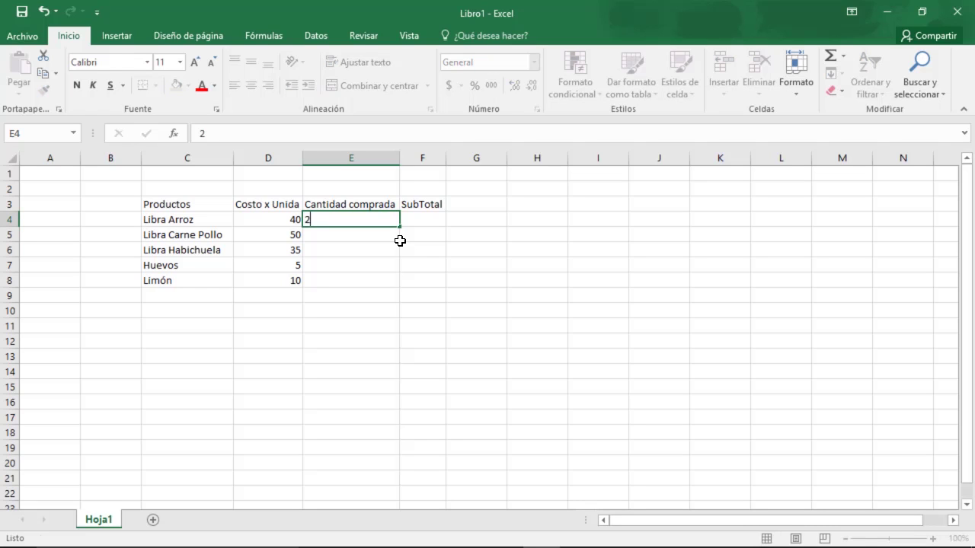
key("Return")
type("3")
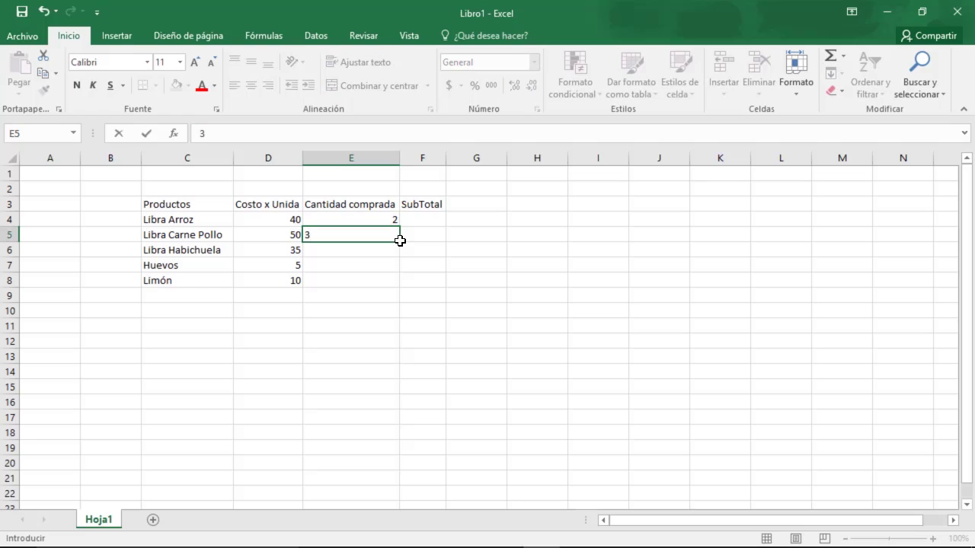
key("Return")
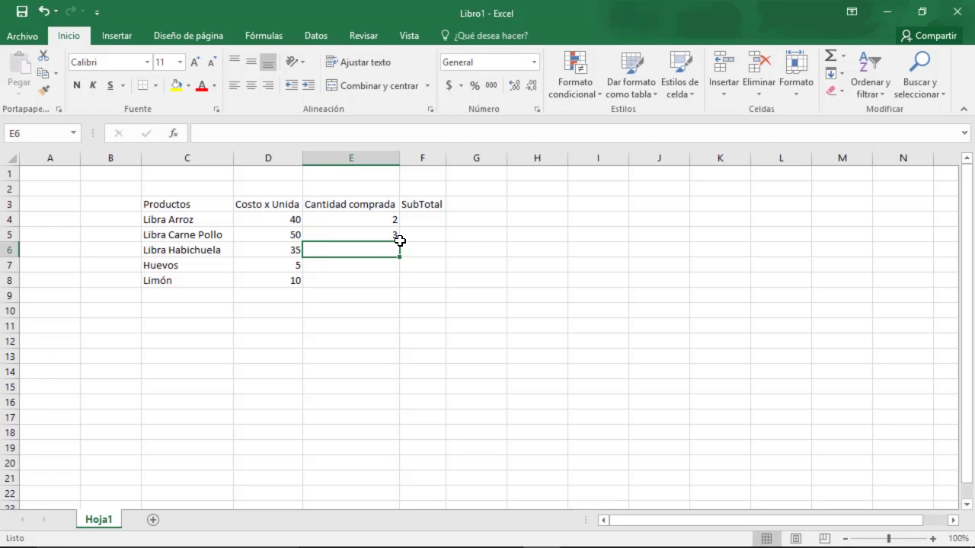
type("1")
key("Return")
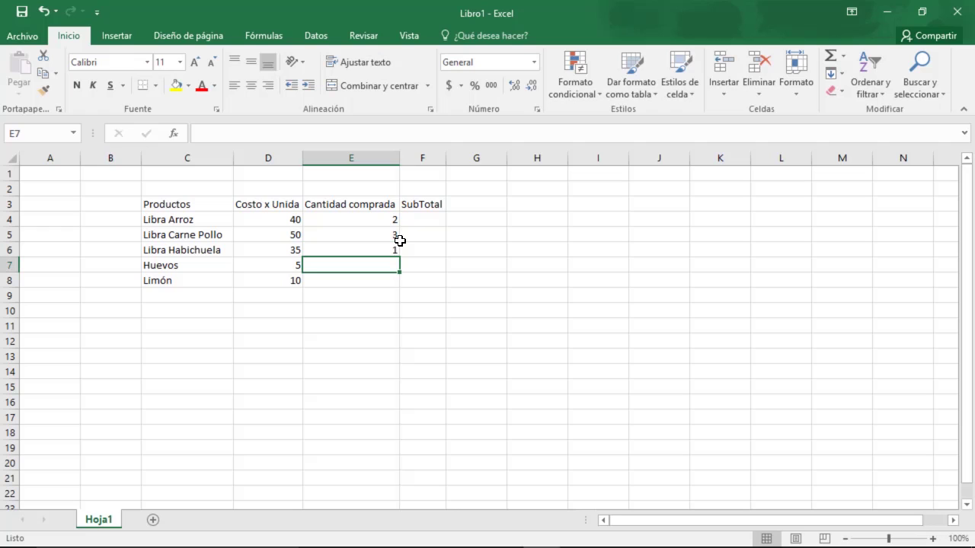
type("4")
key("Return")
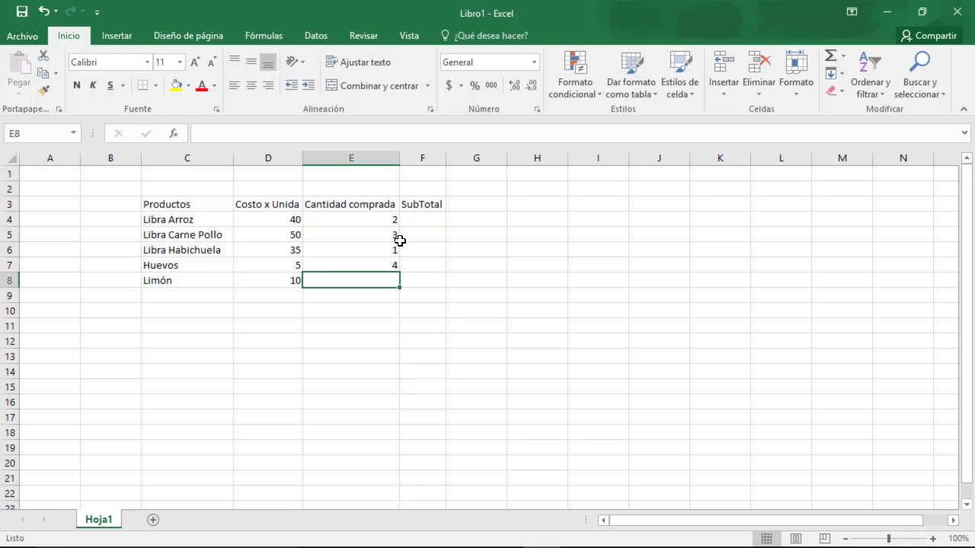
type("5")
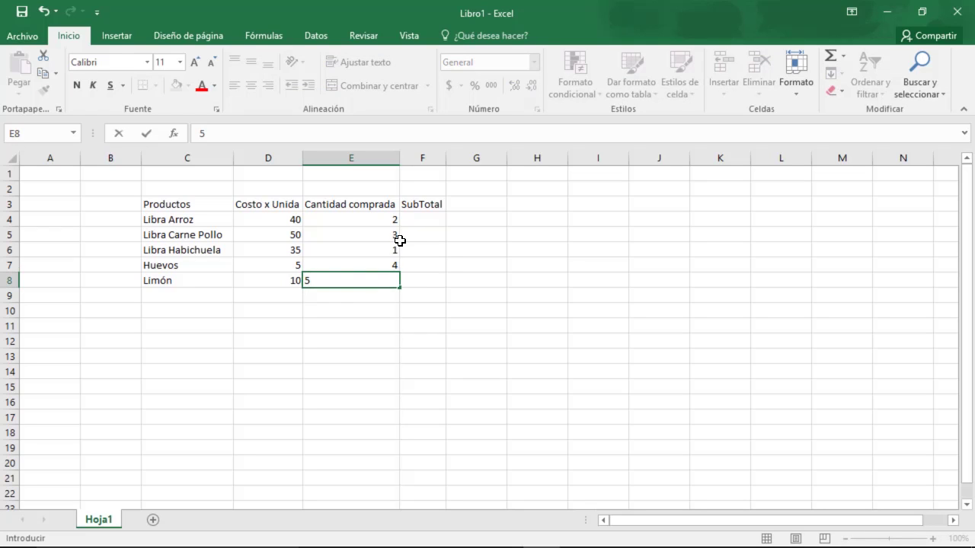
left_click(509, 326)
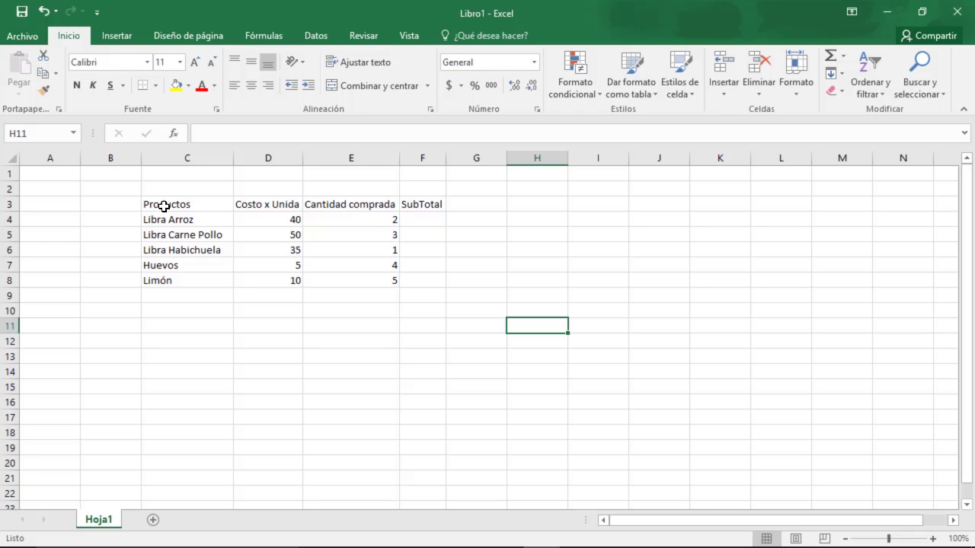
Copy the whole product table, cells C3 to F8.
left_click_drag(147, 204, 425, 280)
right_click(248, 199)
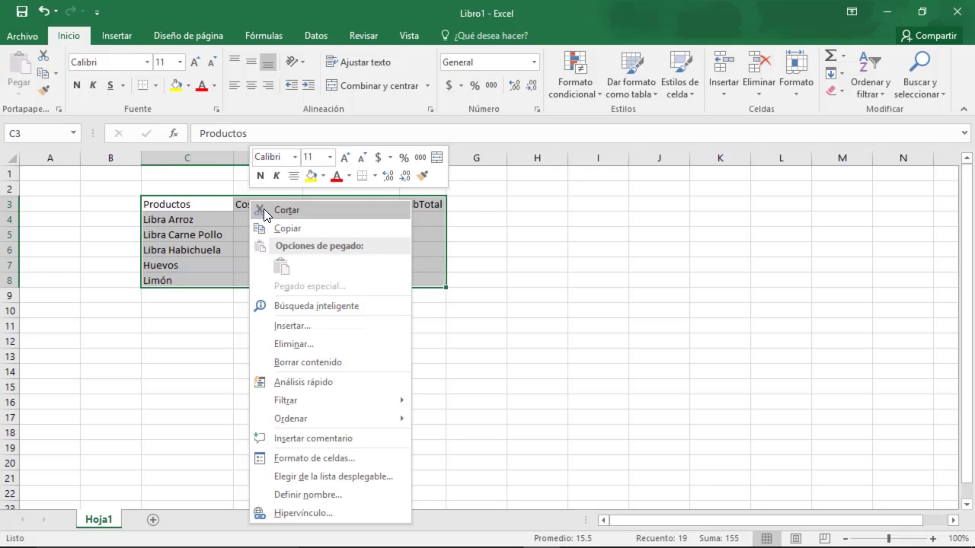
left_click(299, 229)
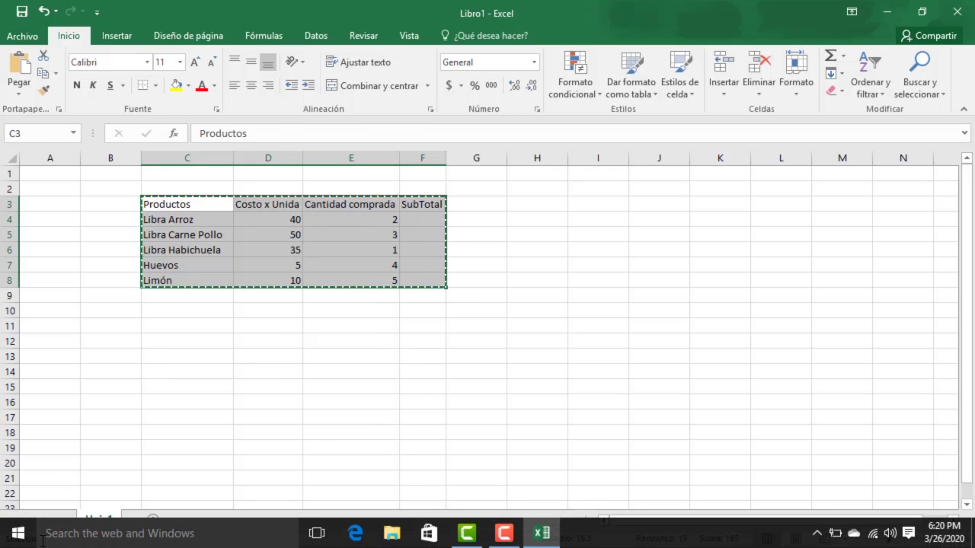
Open a blank document in Word 2016 and paste the copied product table into it.
left_click(18, 533)
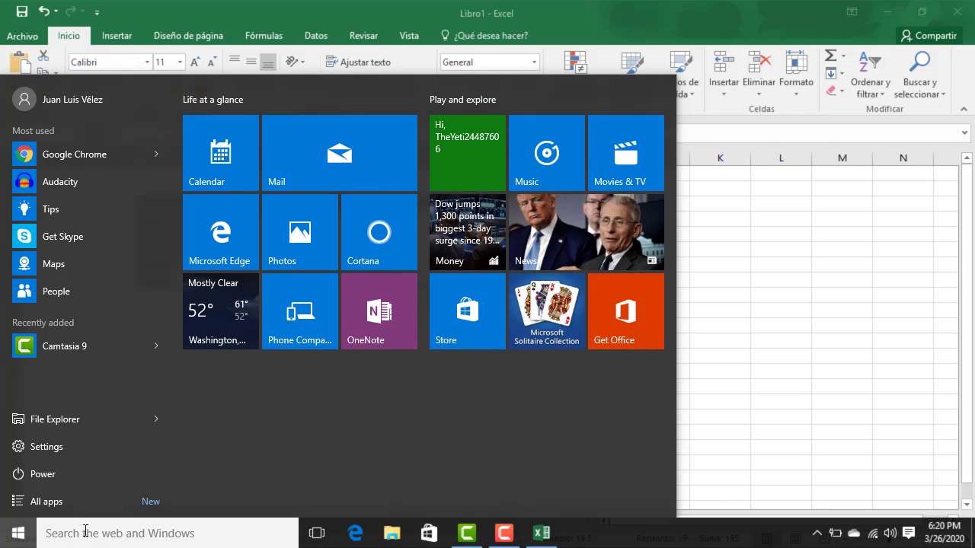
type("wor")
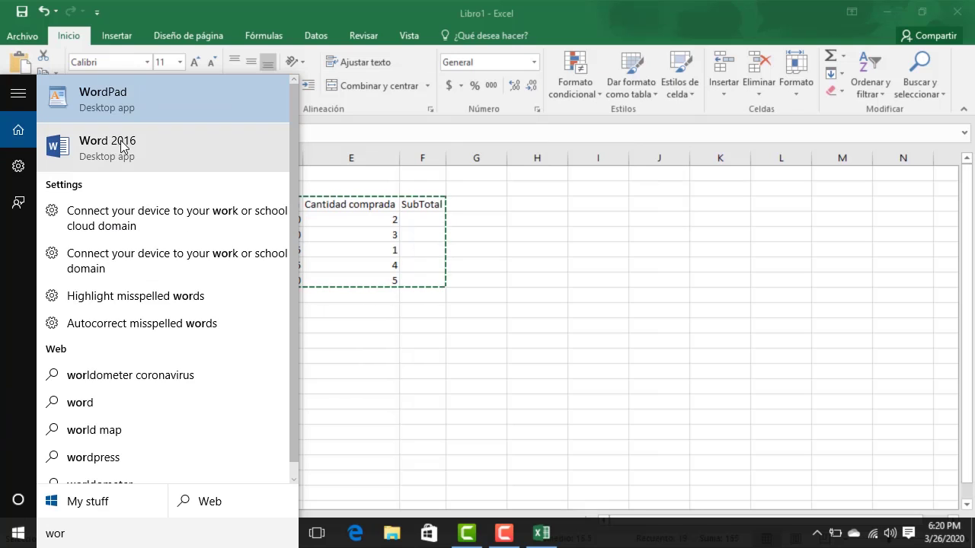
left_click(116, 149)
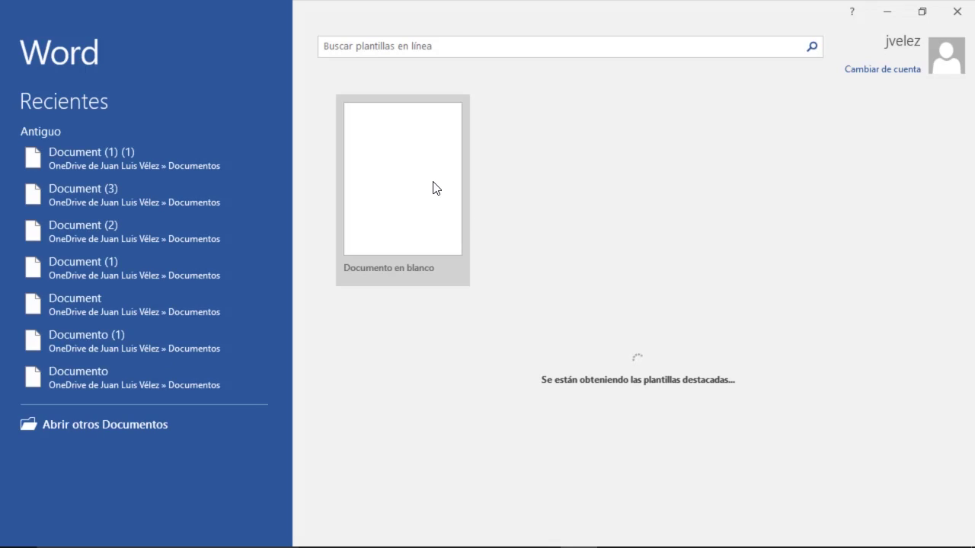
left_click(436, 188)
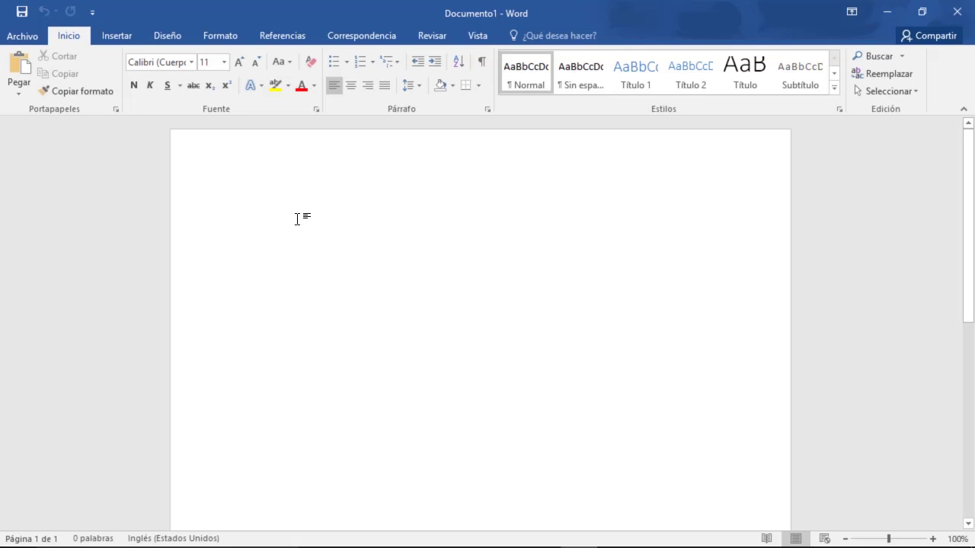
key("ctrl+v")
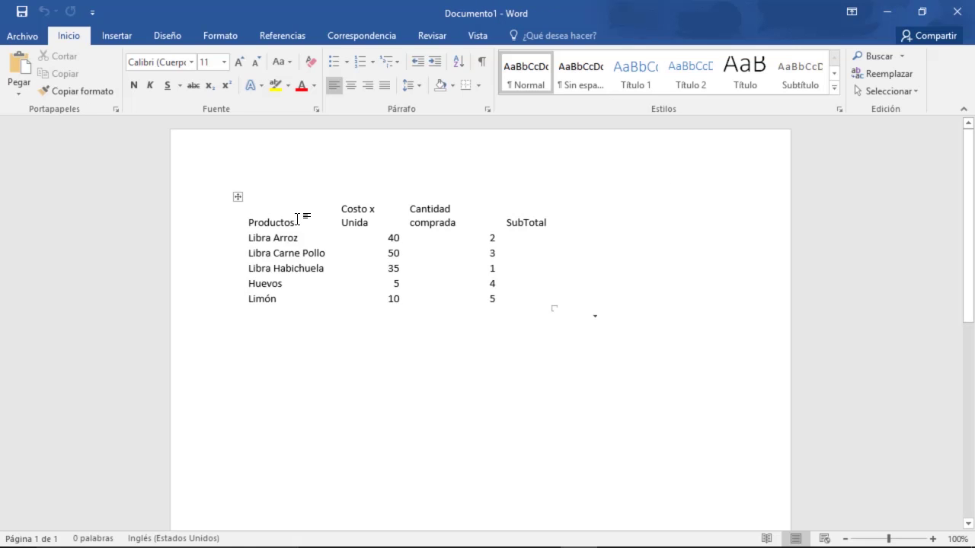
Apply borders to all cells of the pasted table and widen it until each heading fits on one line.
left_click(239, 197)
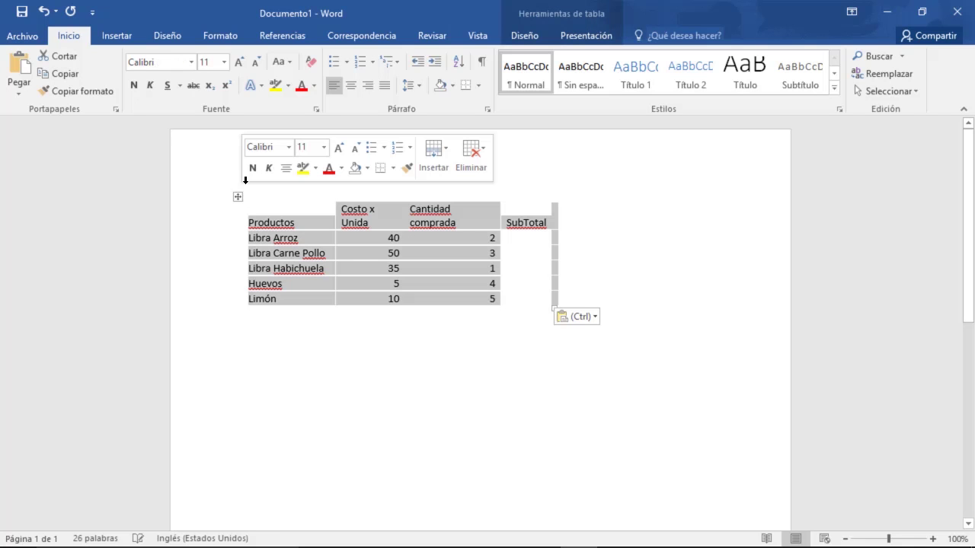
left_click(478, 85)
left_click(466, 195)
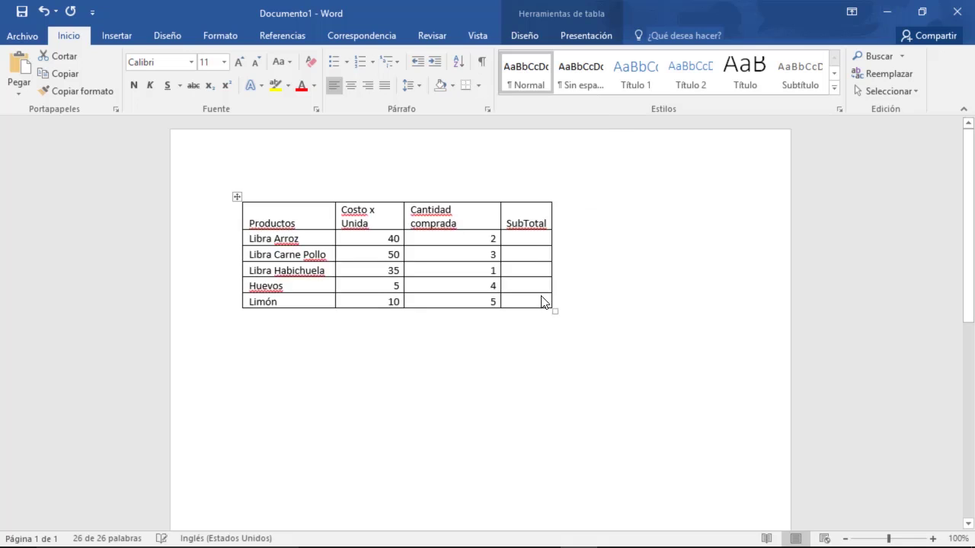
left_click_drag(554, 309, 599, 300)
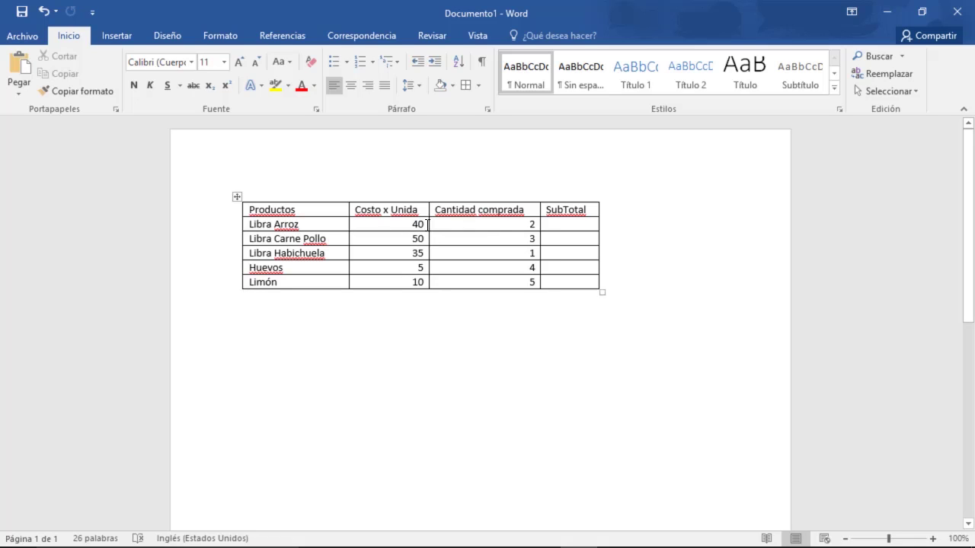
Fill the SubTotal column of the Word table with 80, 150, 35, 20 and 50 for the five products.
left_click(578, 229)
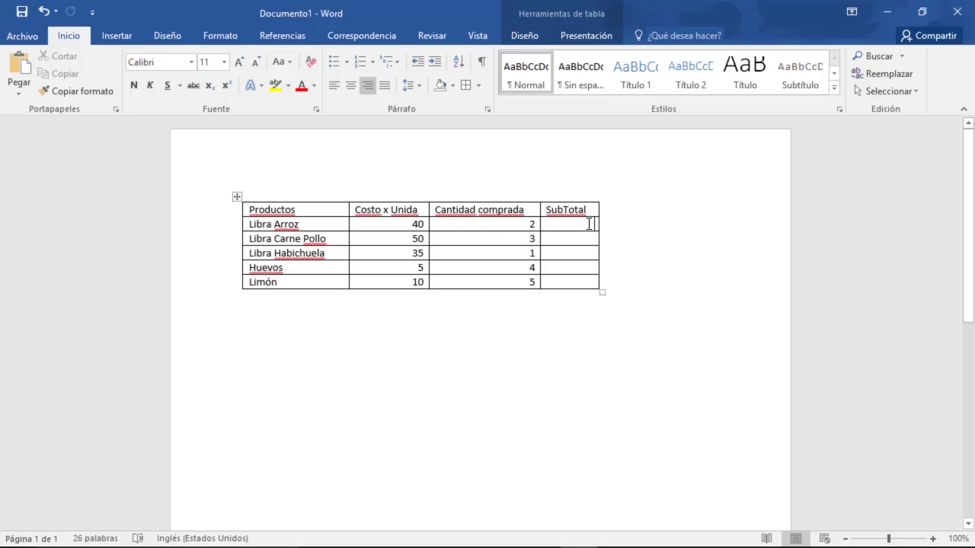
type("80")
left_click(585, 244)
type("150")
type("35")
key("Down")
type("20")
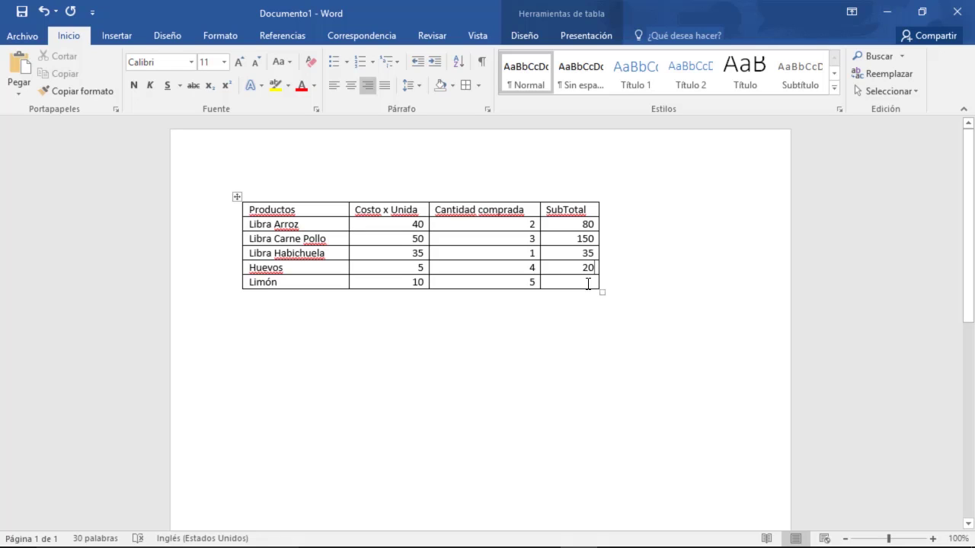
type("50")
left_click(237, 198)
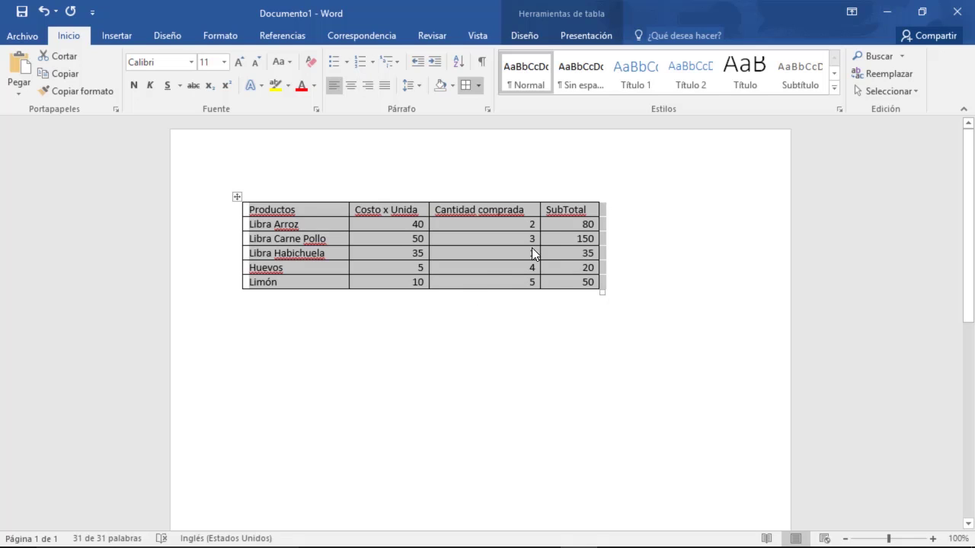
left_click(766, 279)
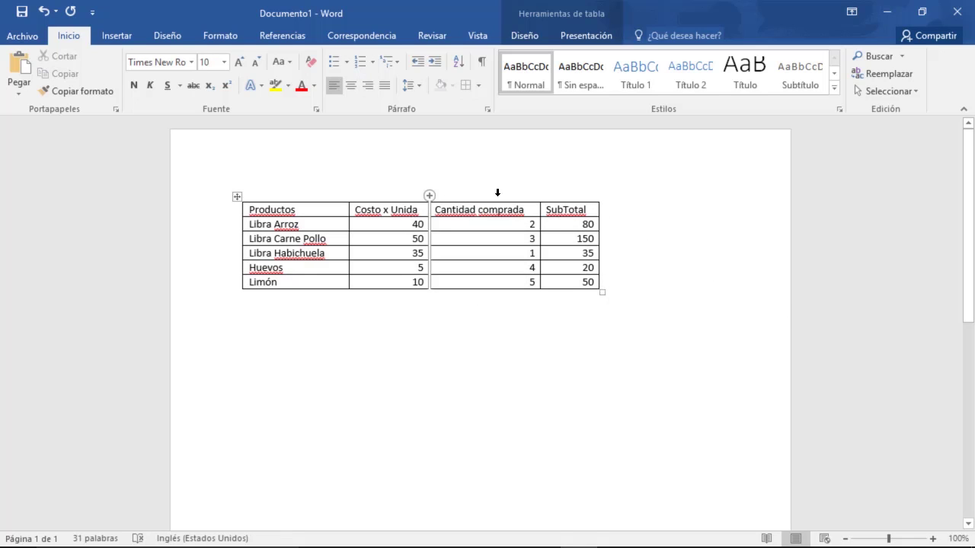
Set the Libra Arroz unit cost to 50 and its SubTotal to 100 in the Word table.
mouse_move(536, 210)
double_click(418, 225)
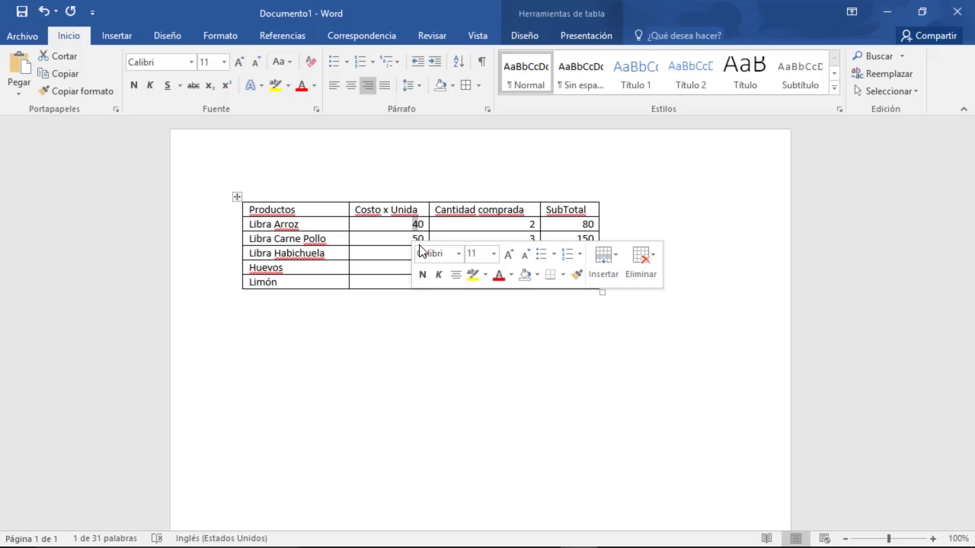
type("50")
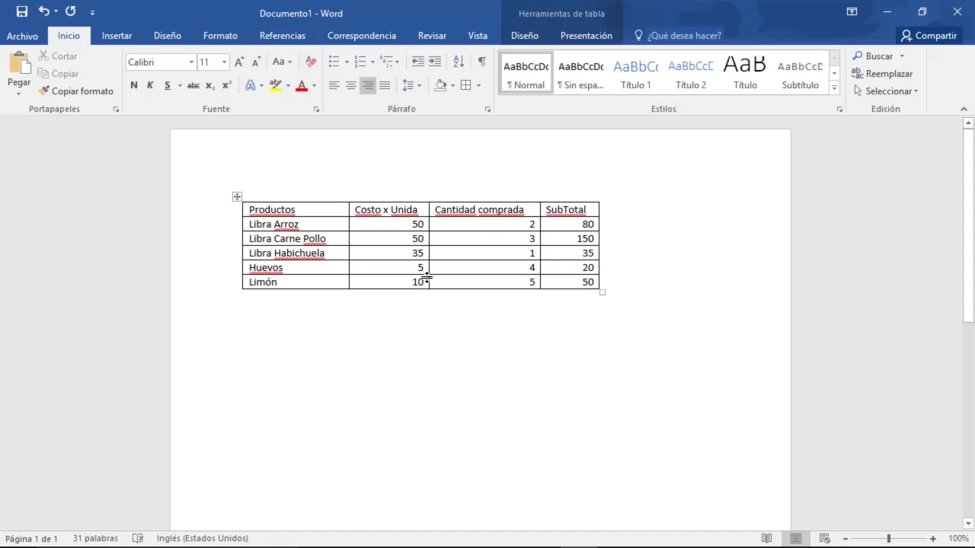
double_click(582, 225)
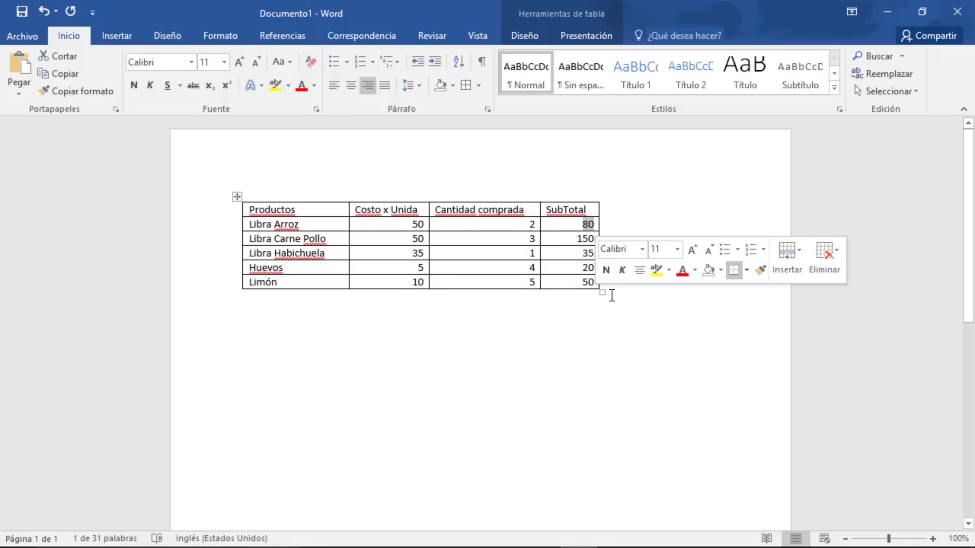
type("100")
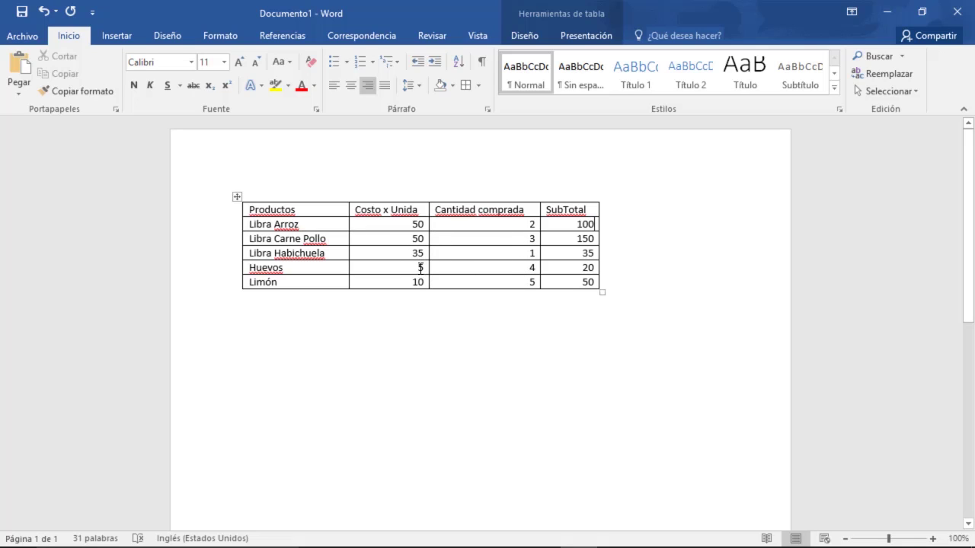
Set the purchased quantity of Huevos to 1 in the Word table and go to its SubTotal cell.
left_click(530, 269)
double_click(534, 268)
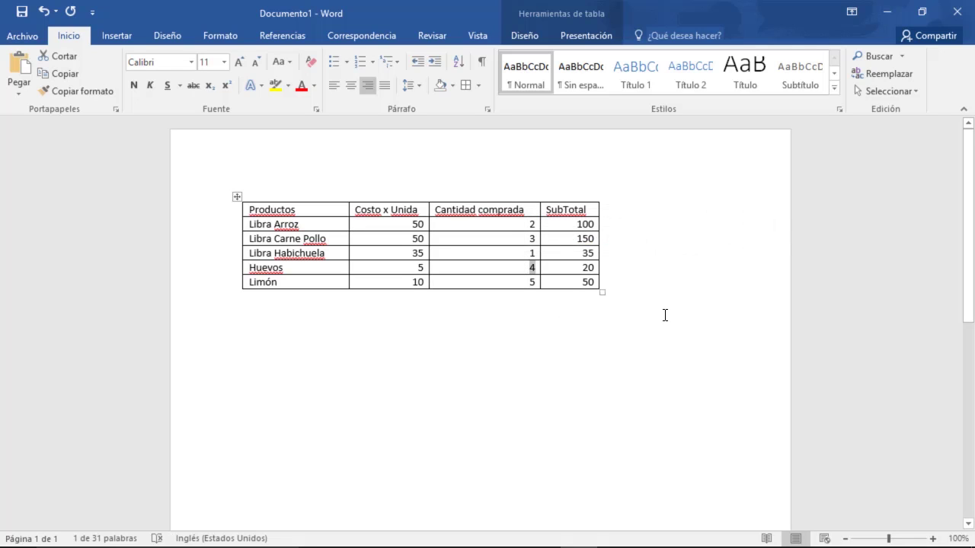
type("1")
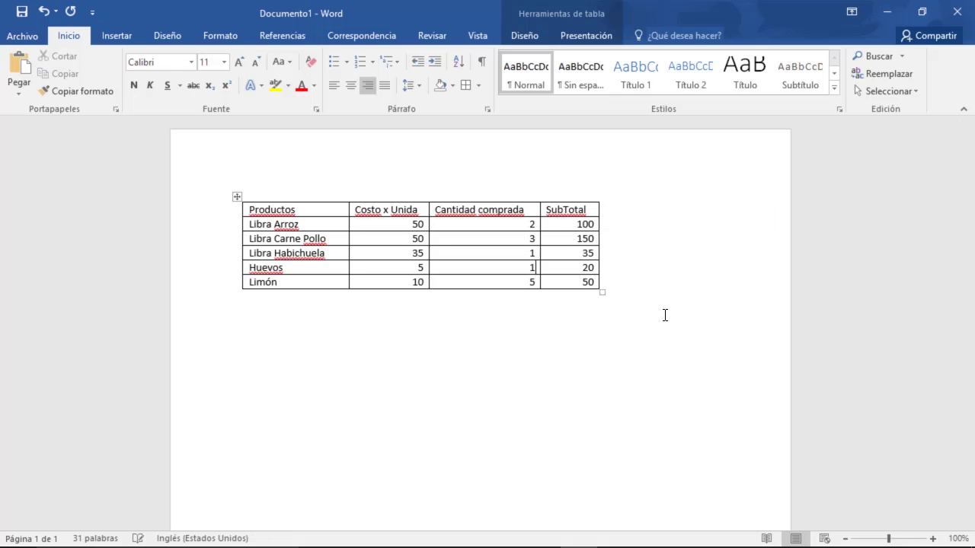
left_click(588, 267)
key("F9")
Switch back to the Excel workbook and select cell F4, the SubTotal of Libra Arroz.
left_click(887, 15)
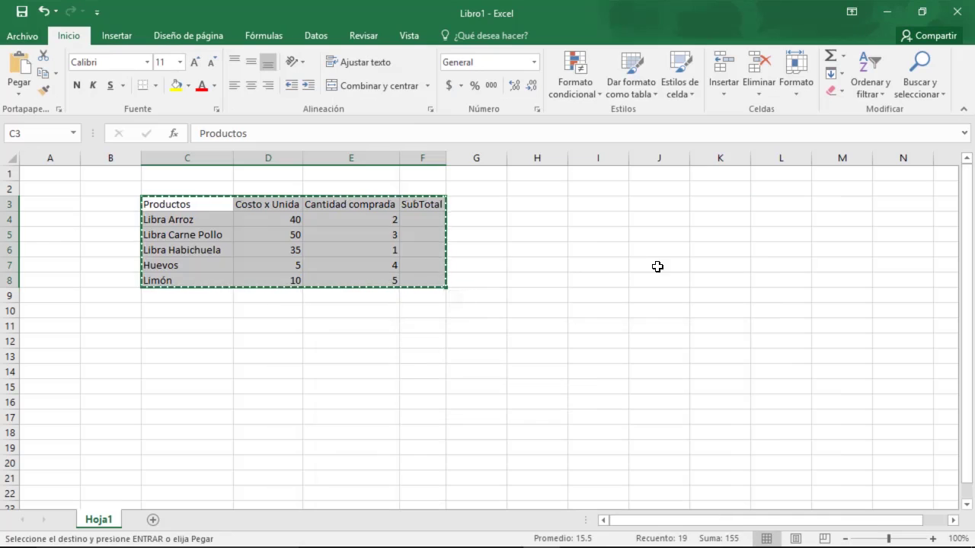
left_click(657, 267)
left_click(423, 220)
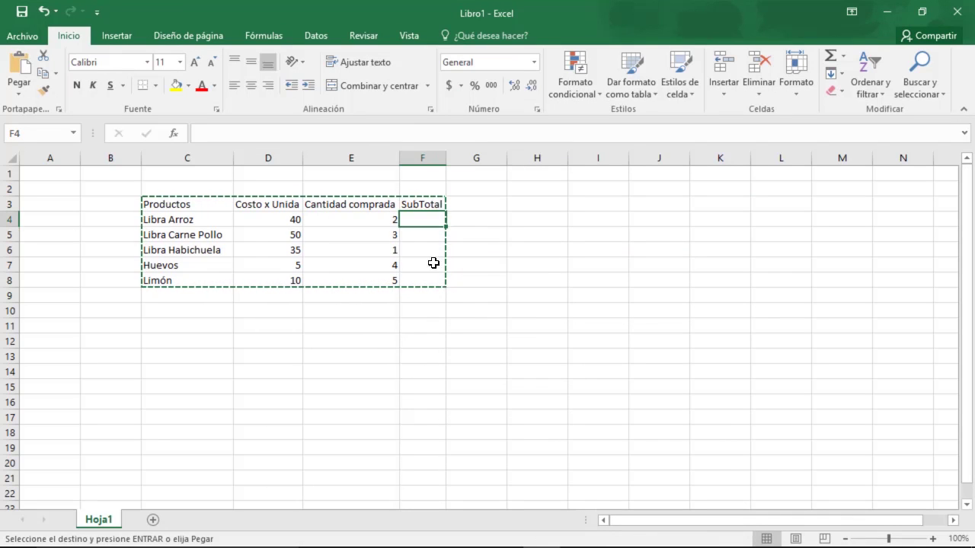
left_click(266, 219)
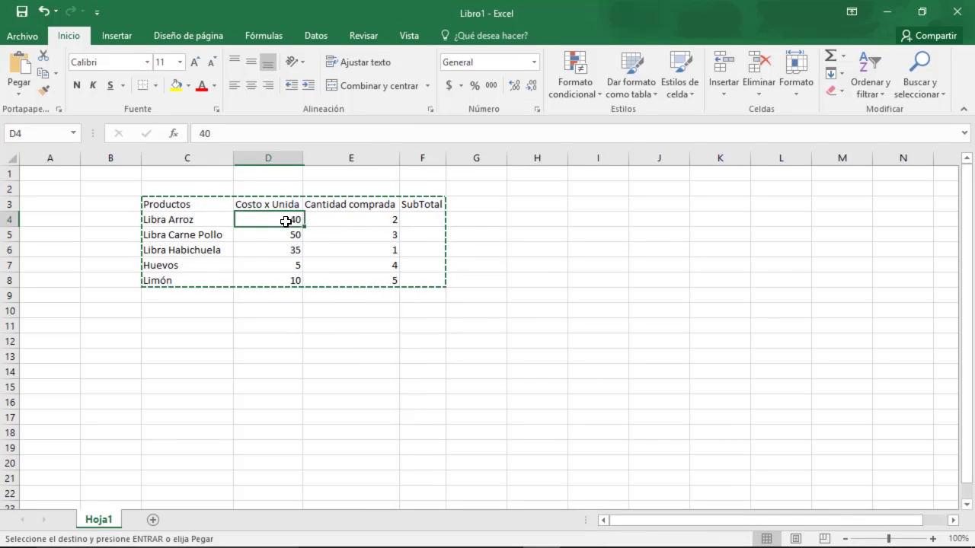
left_click(371, 222)
left_click(286, 224)
left_click(342, 224)
left_click(352, 240)
left_click(299, 241)
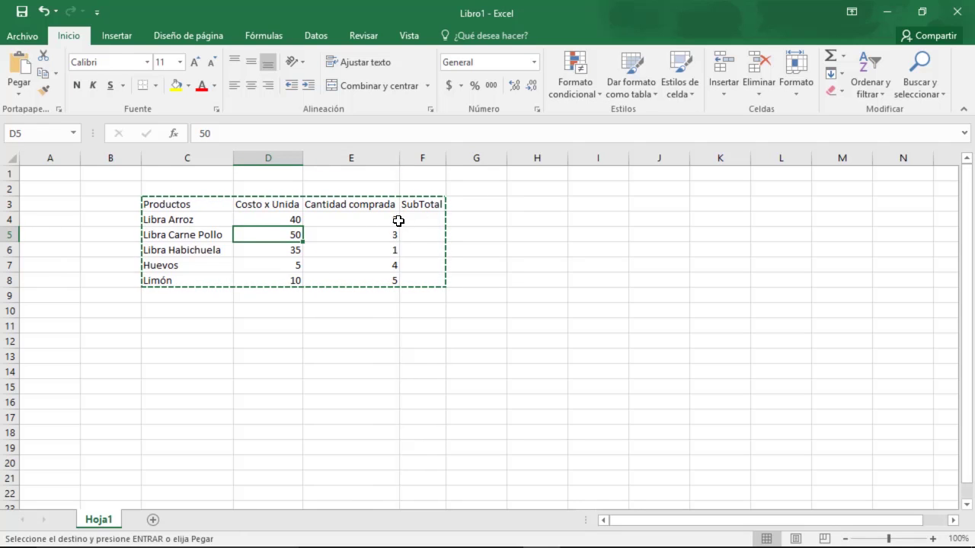
Calculate the SubTotal of Libra Arroz in F4 with the formula =D4*E4.
left_click(422, 221)
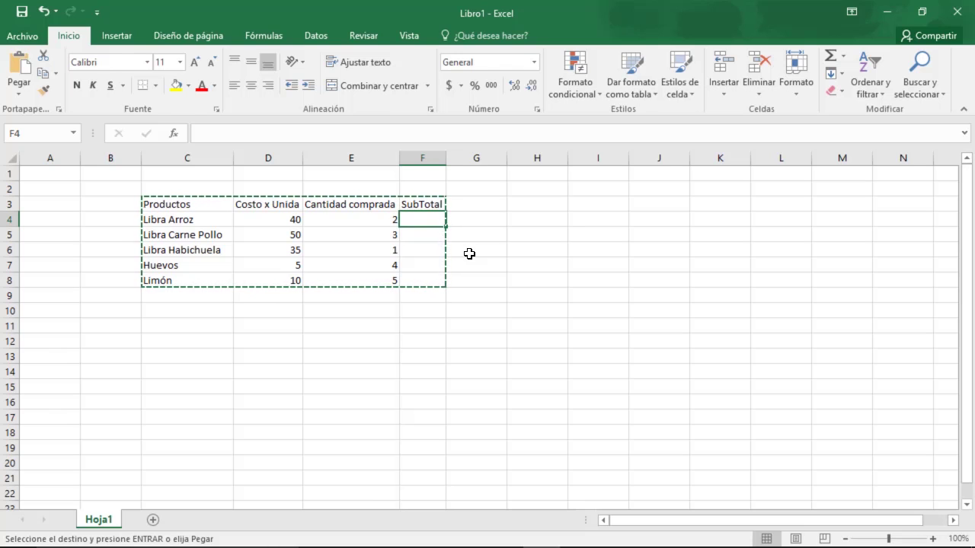
type("+")
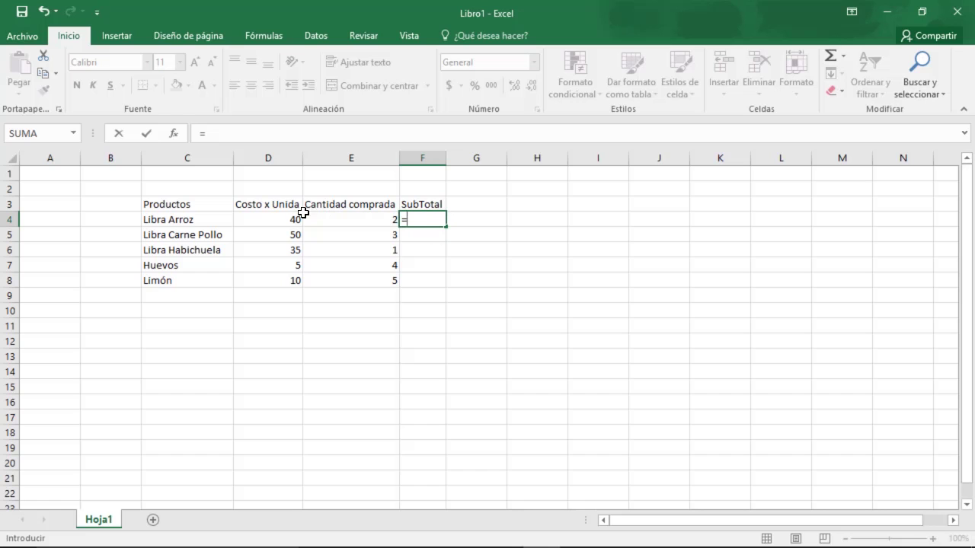
left_click(279, 218)
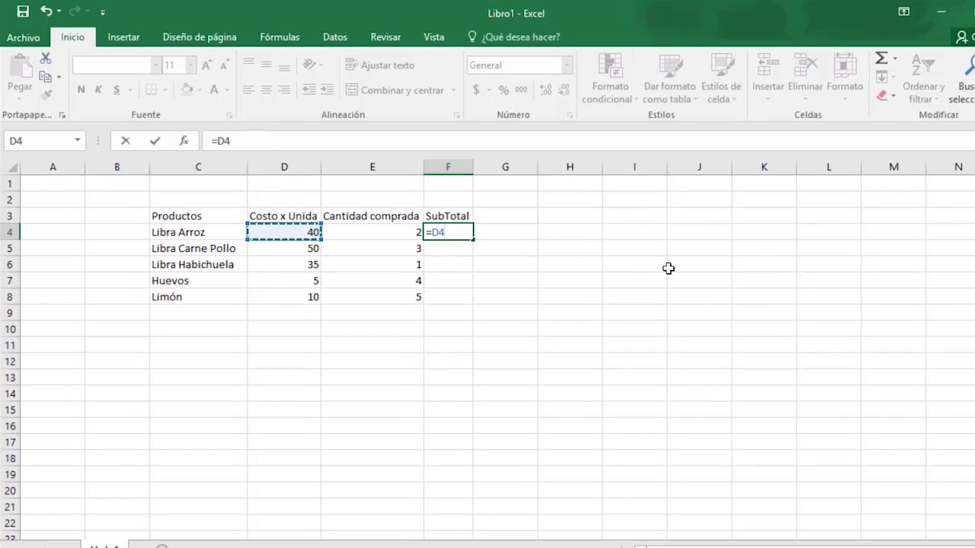
type("*")
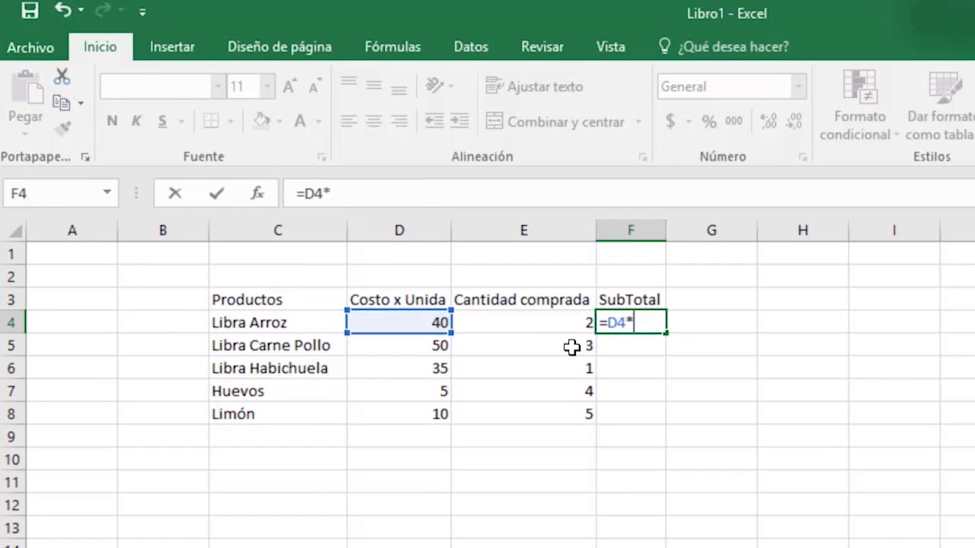
left_click(461, 277)
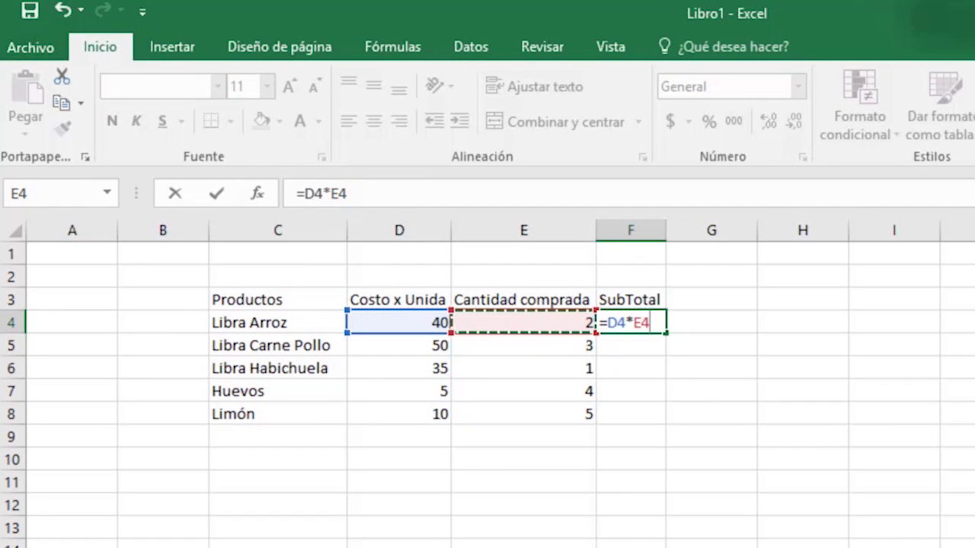
key("Return")
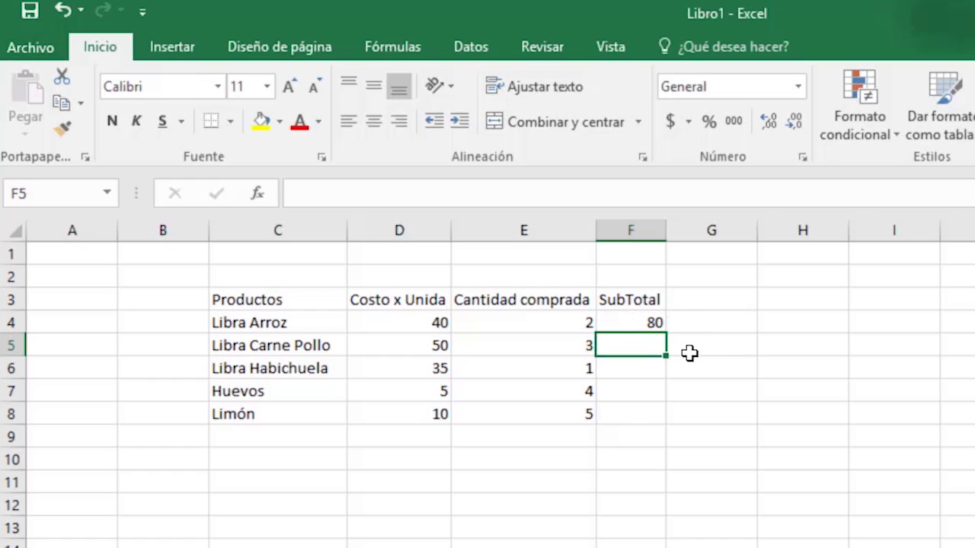
left_click(645, 319)
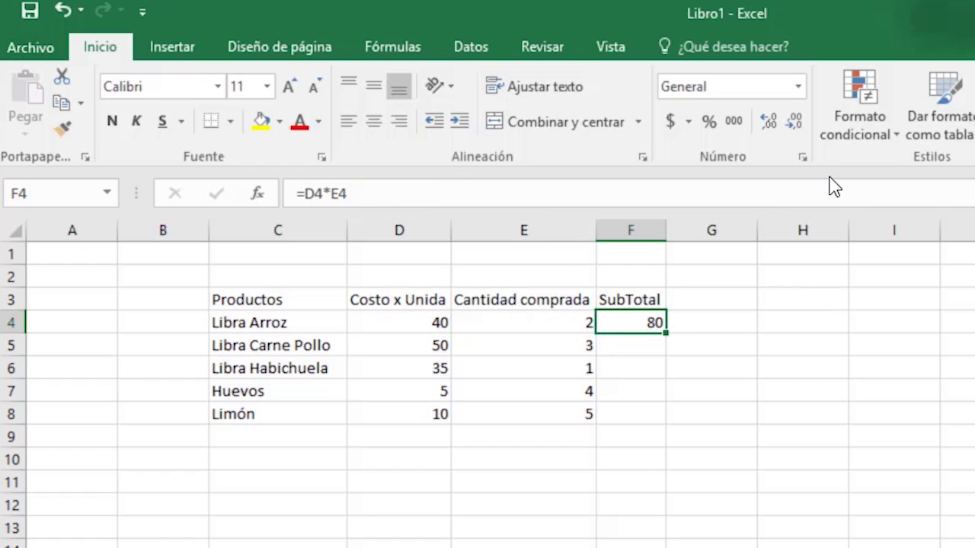
key("Down")
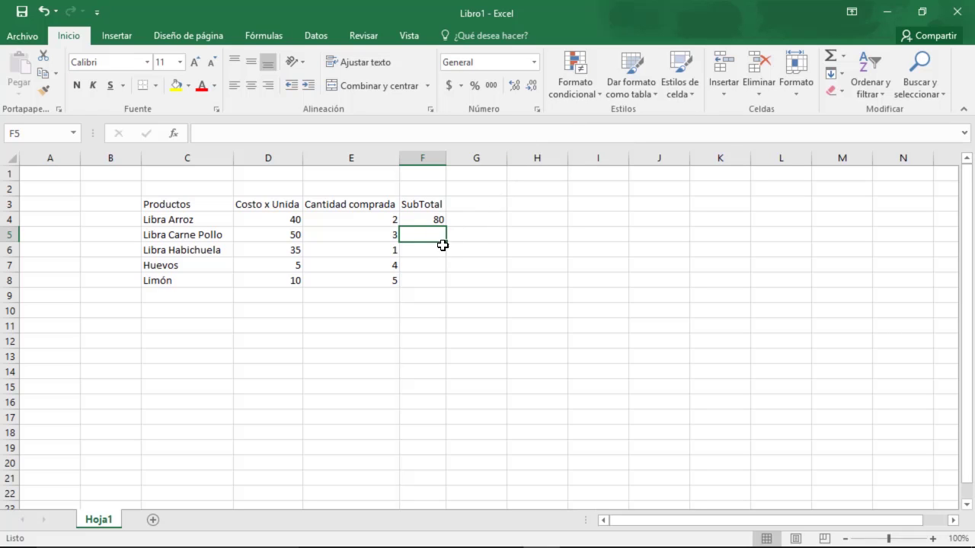
Set the Libra Arroz unit cost to 50 and its purchased quantity to 53 in the Excel table.
left_click(286, 222)
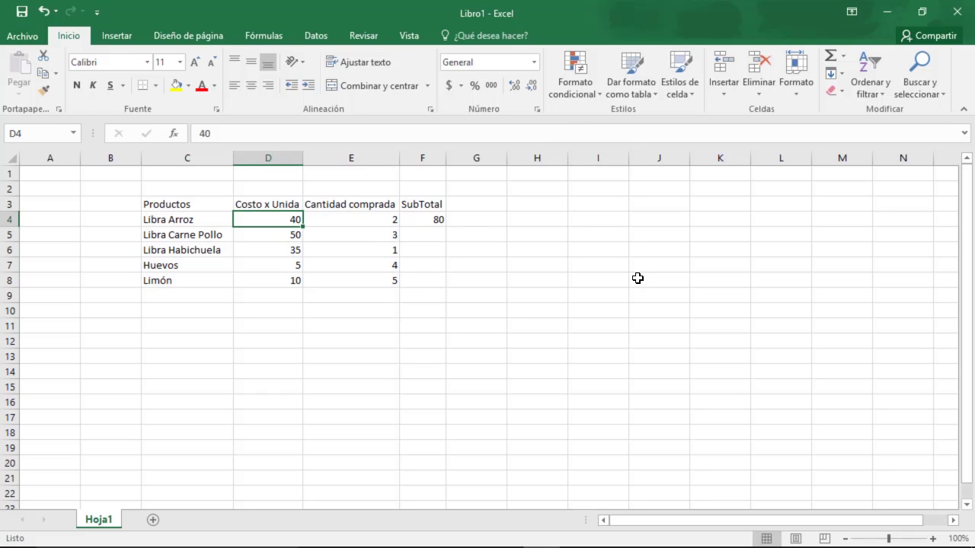
type("50")
key("Return")
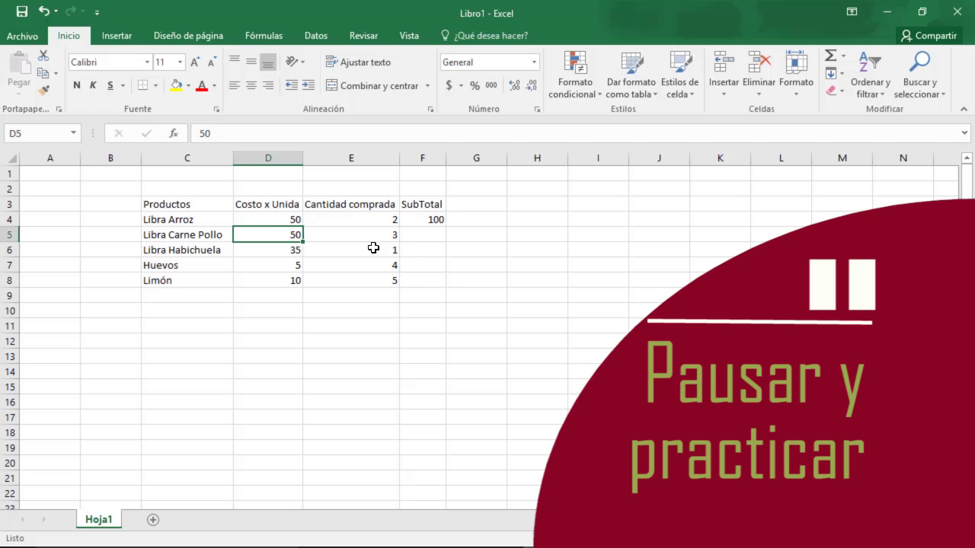
left_click(370, 220)
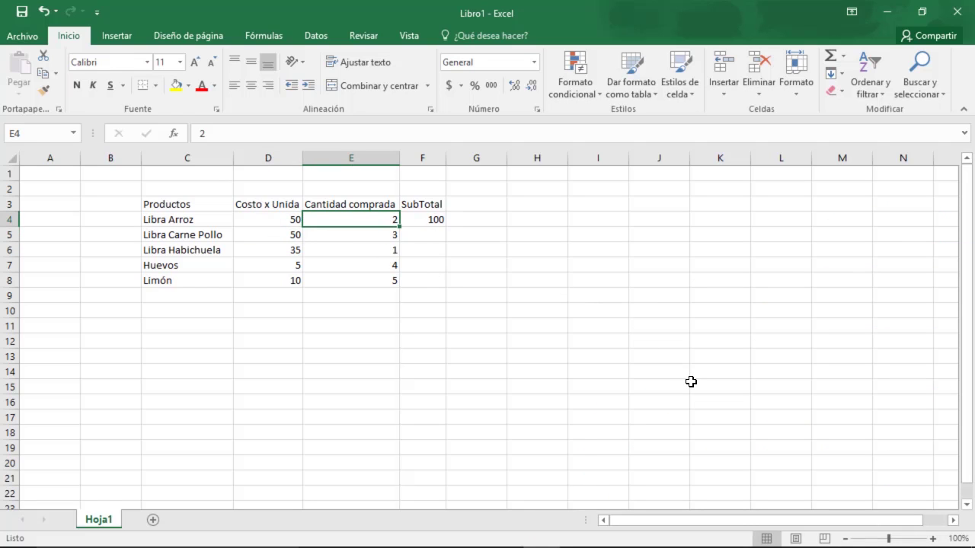
type("5")
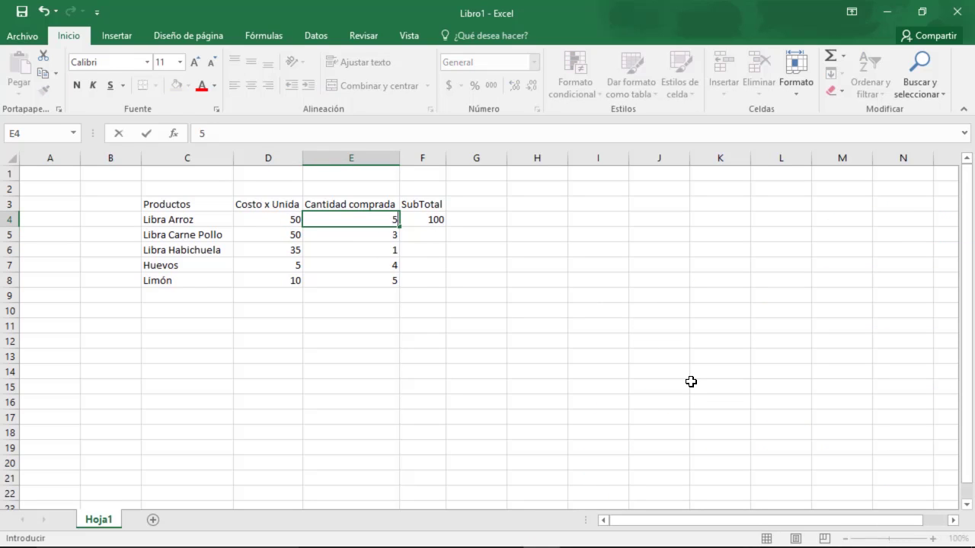
type("3")
key("Return")
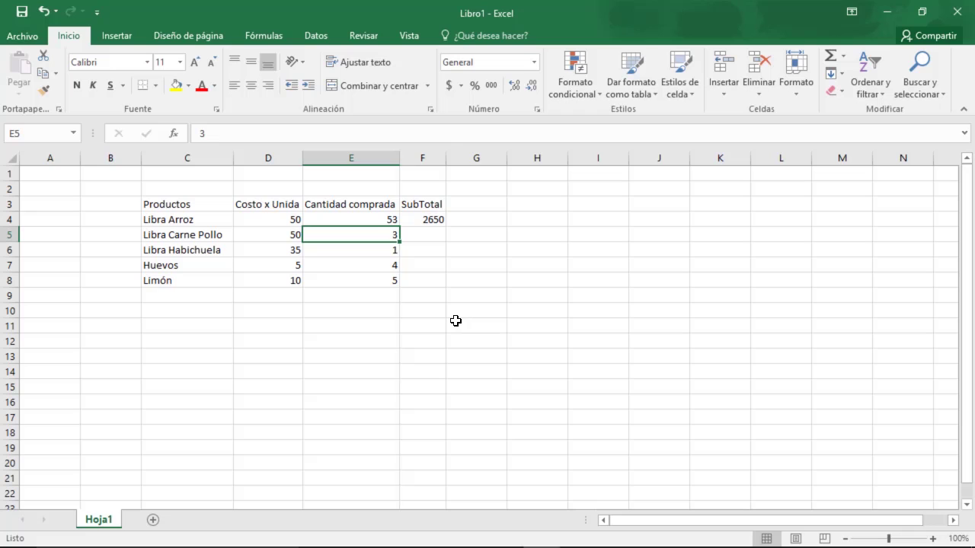
Calculate the SubTotal of Libra Carne Pollo in F5 with the formula =D5*E5.
left_click(423, 236)
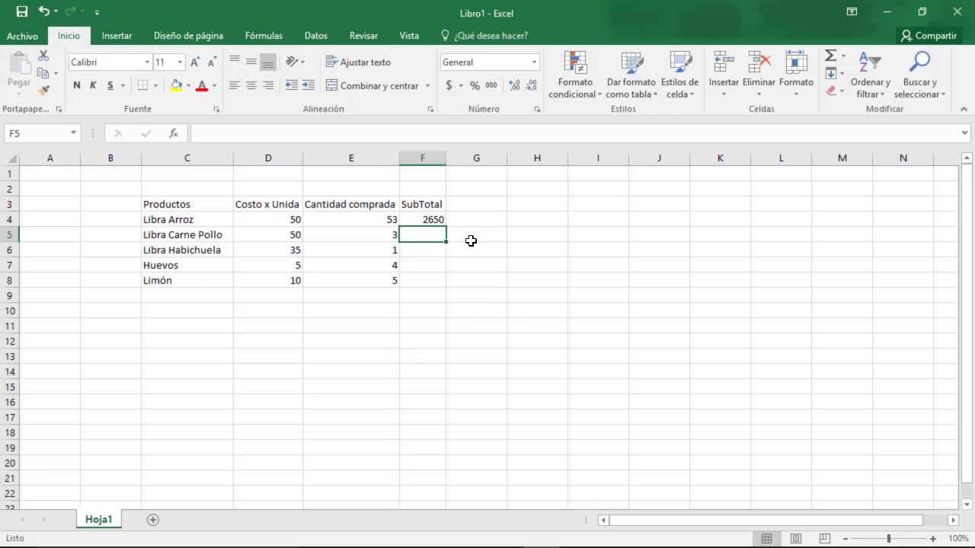
type("+")
key("BackSpace")
type("=")
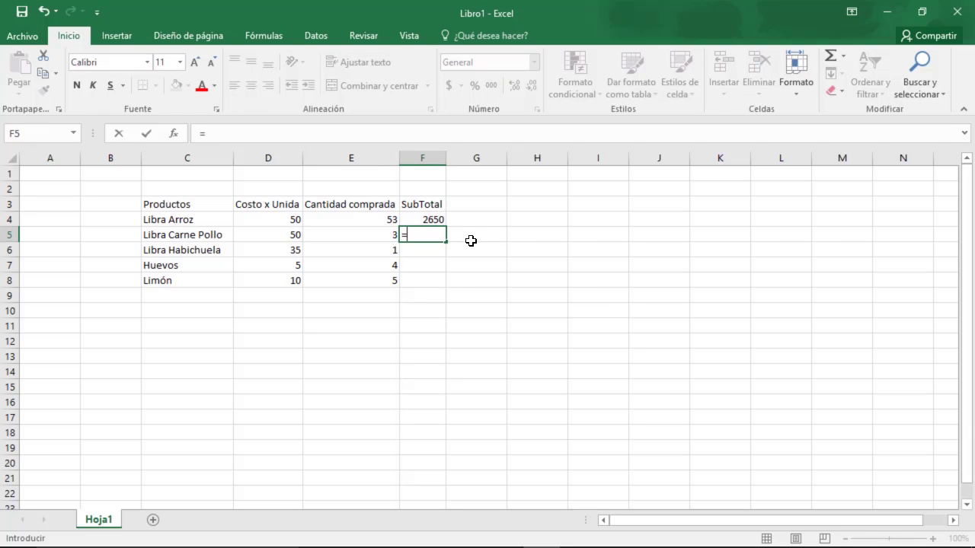
left_click(277, 238)
type("*")
left_click(345, 237)
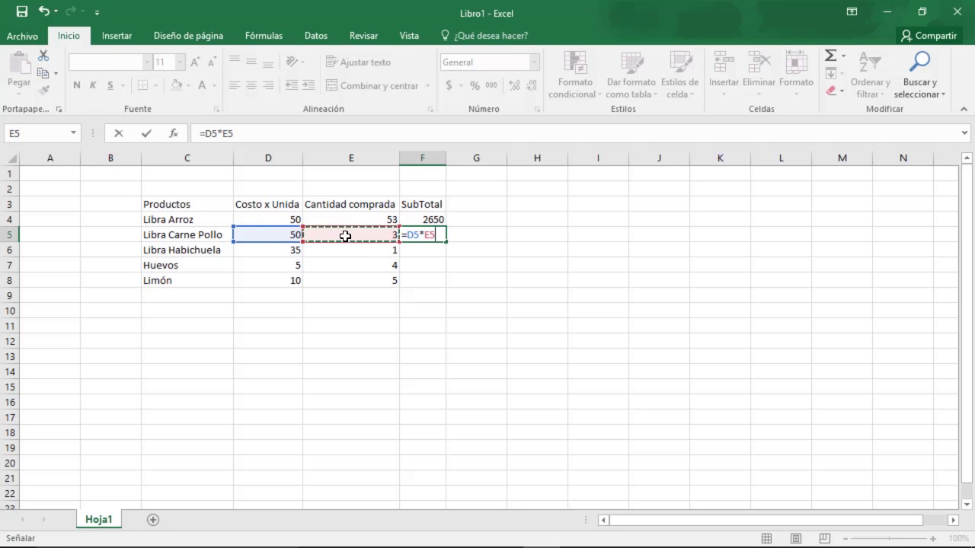
key("Return")
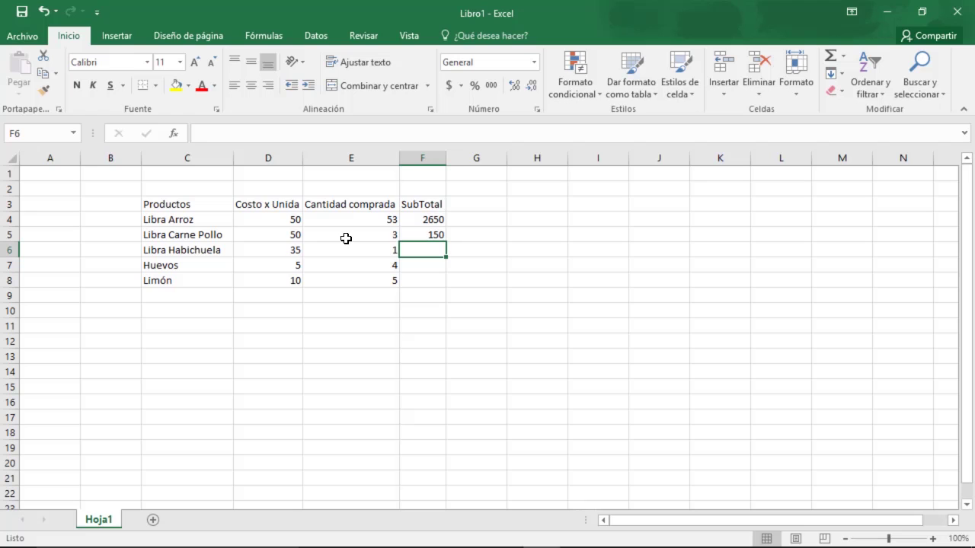
Set the unit cost of Libra Carne Pollo in D5 to 70.
left_click(289, 237)
type("70")
key("Return")
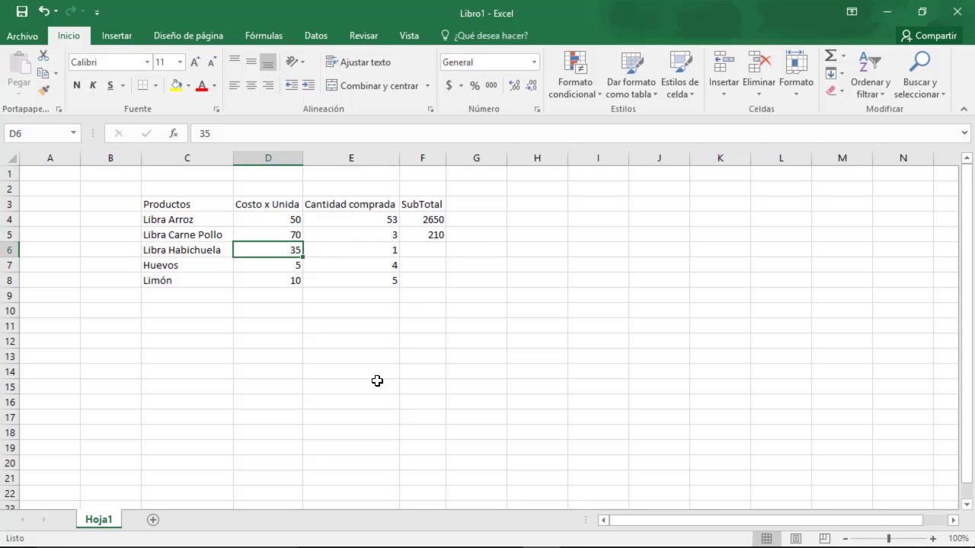
Set the Libra Arroz purchased quantity in E4 to 2 and its unit cost in D4 to 40.
left_click(379, 219)
type("2")
key("Return")
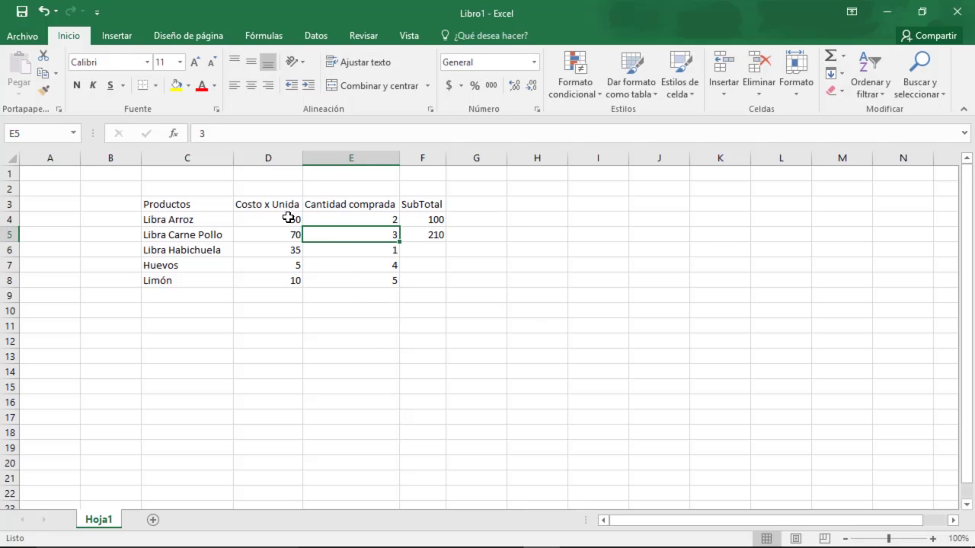
left_click(288, 219)
type("40")
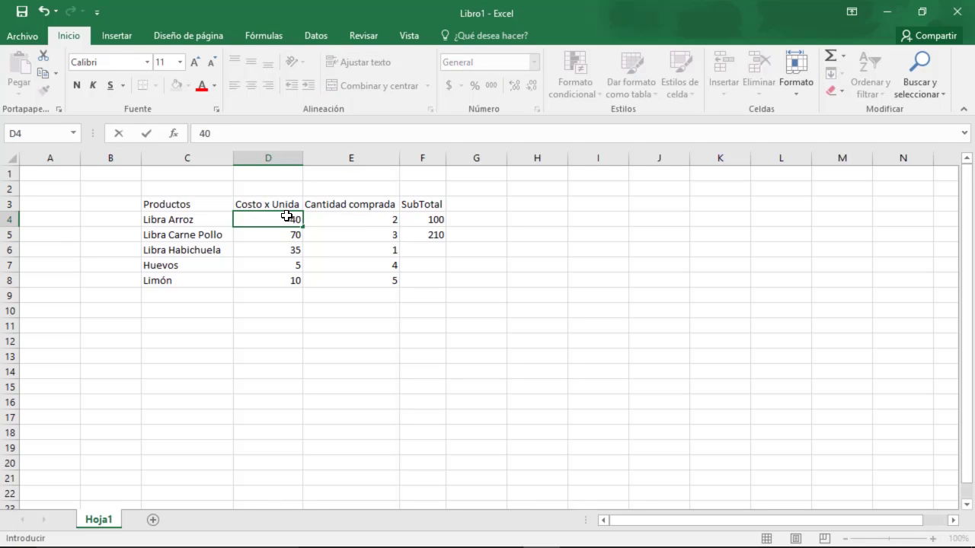
key("Return")
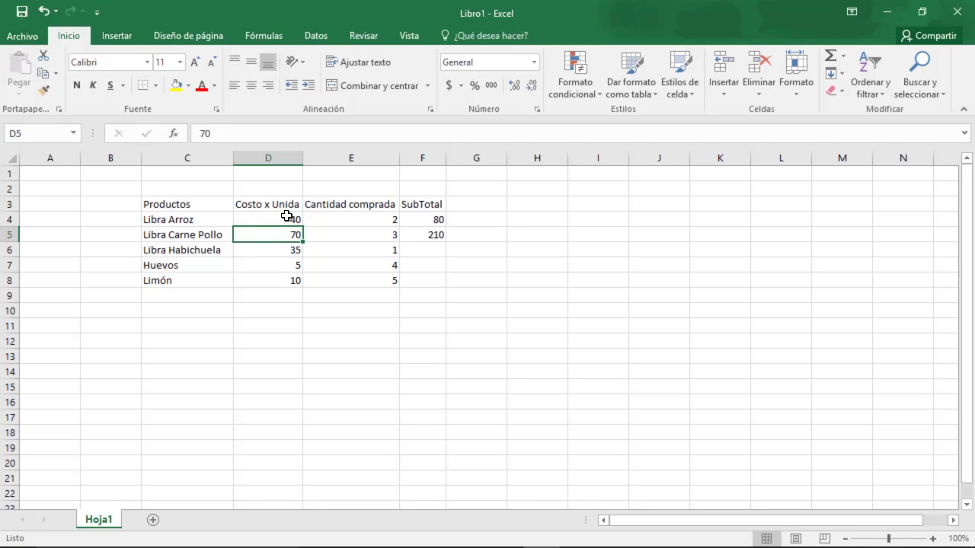
Clear the SubTotal in F5 and fill the formula from F4 down through F8.
left_click(431, 247)
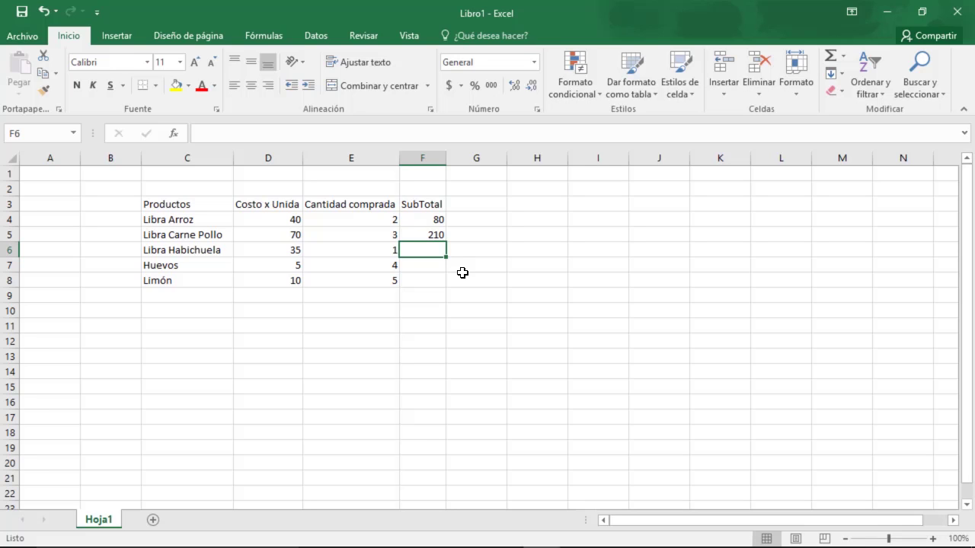
left_click(431, 233)
key("Delete")
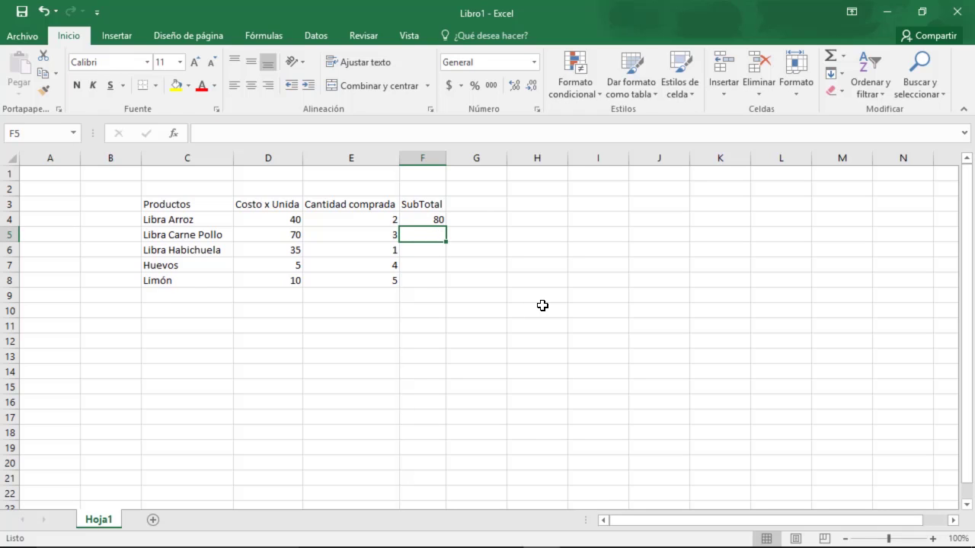
left_click(432, 216)
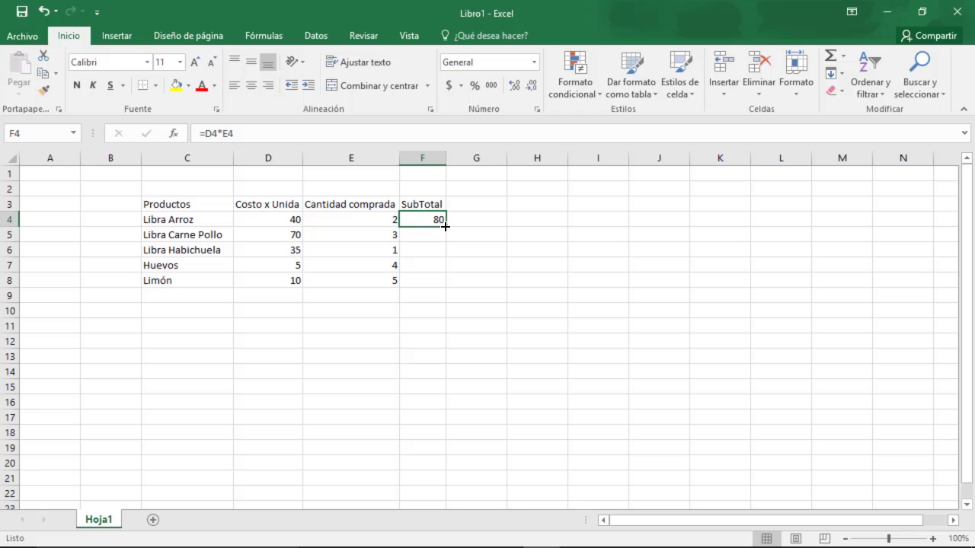
left_click_drag(444, 226, 440, 285)
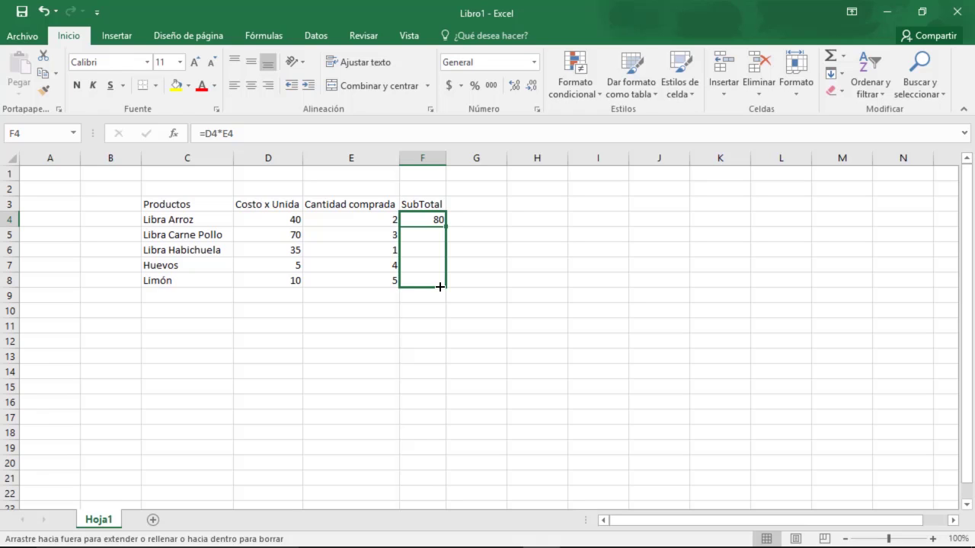
left_click_drag(441, 287, 440, 286)
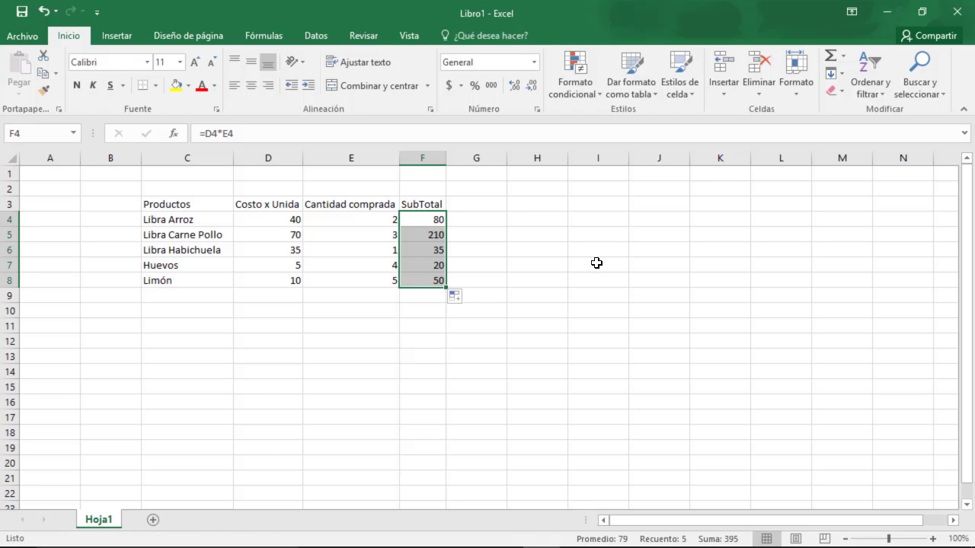
Examine the filled SubTotal formulas of the individual products in column F.
left_click(421, 250)
left_click(264, 134)
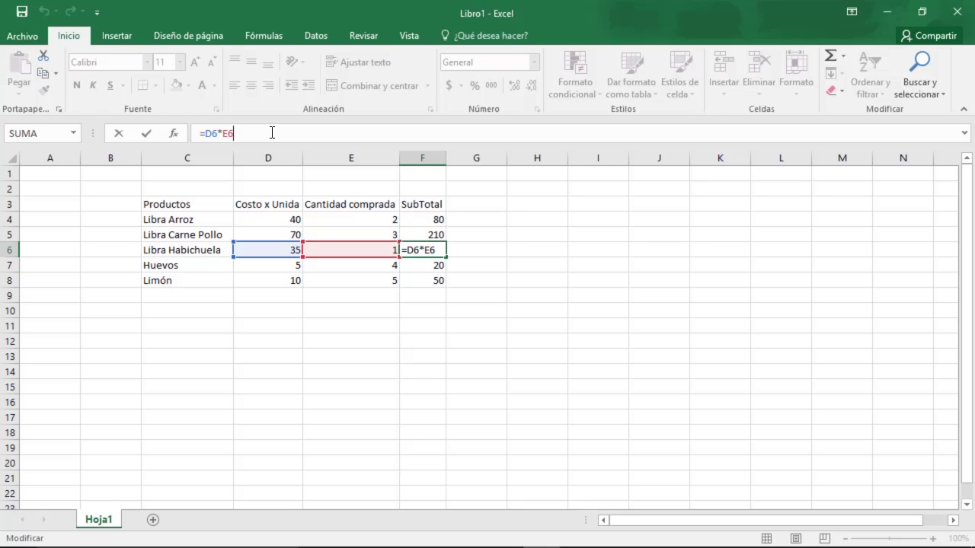
key("Return")
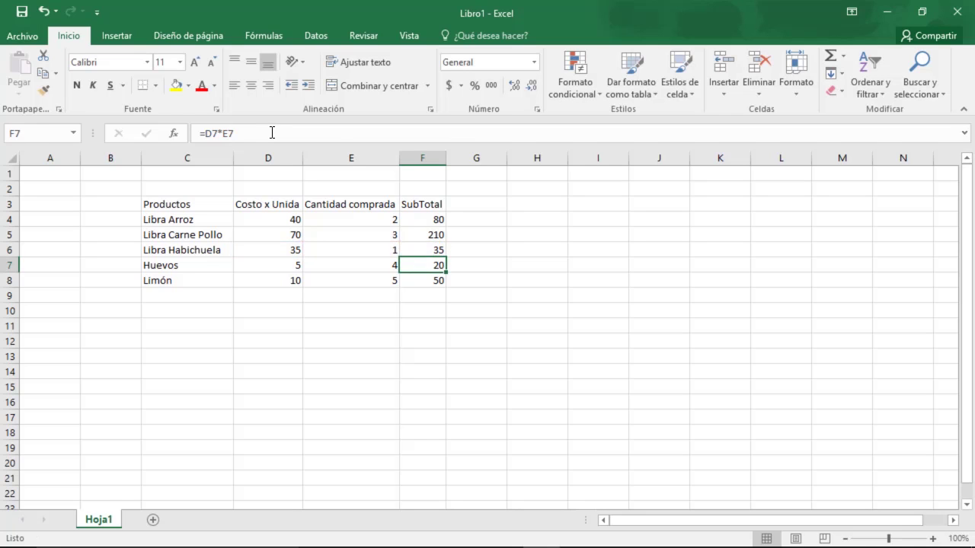
left_click(420, 282)
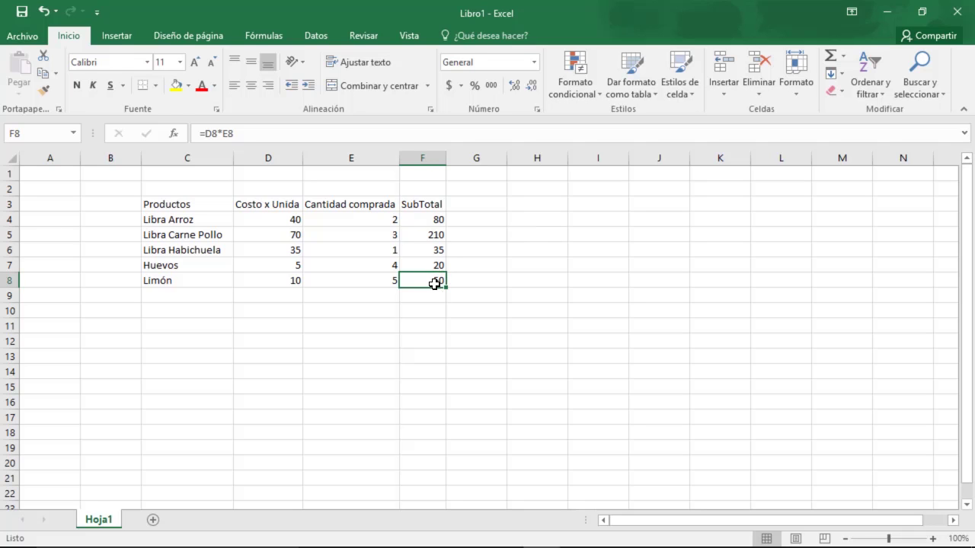
left_click(435, 222)
left_click(433, 237)
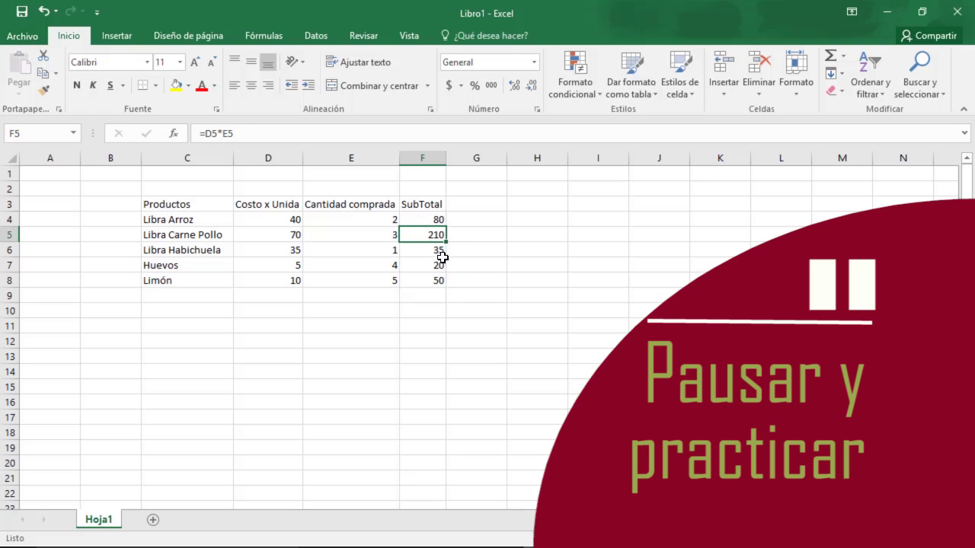
Set the Libra Habichuela unit cost in D6 to 30 and its purchased quantity in E6 to 20.
left_click(291, 252)
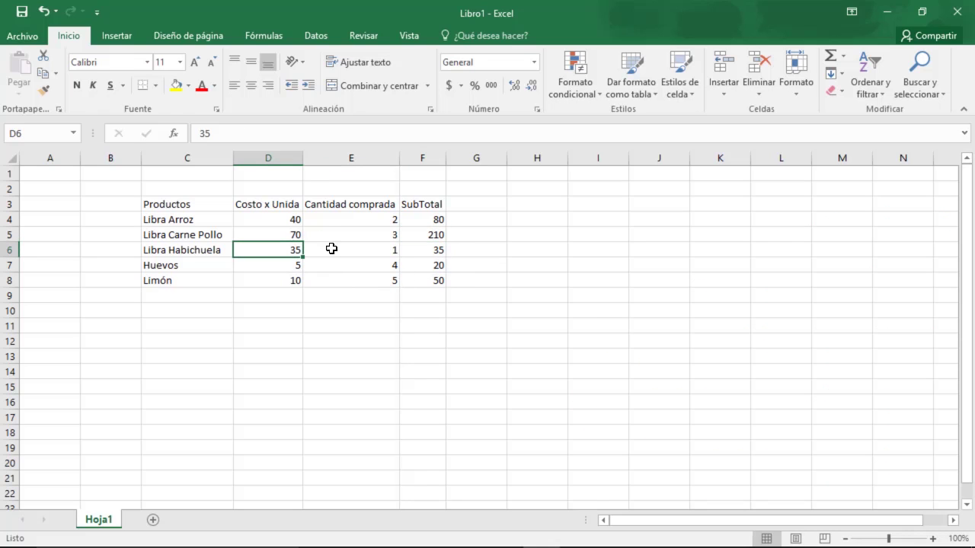
type("30")
key("Return")
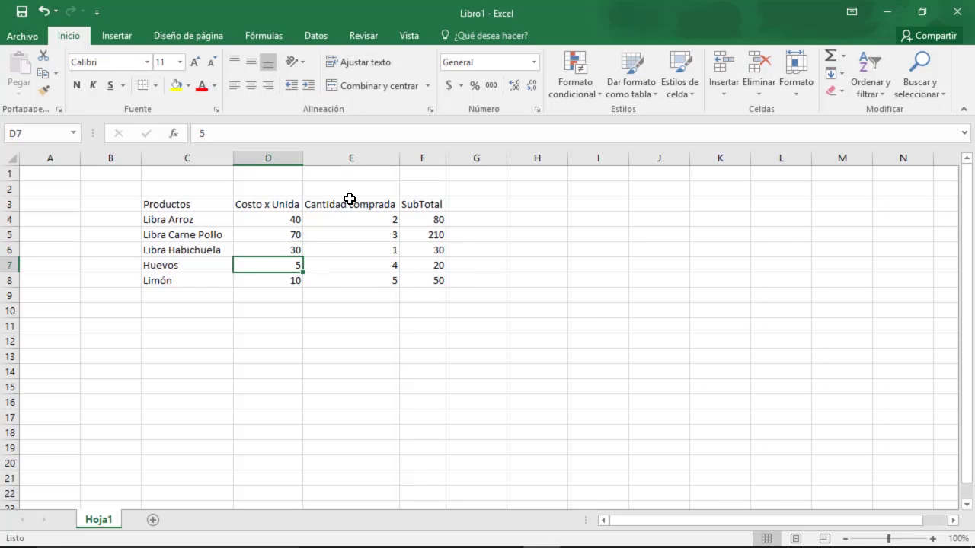
key("Up")
key("Right")
key("Right")
key("Left")
key("BackSpace")
type("20")
key("Return")
key("Up")
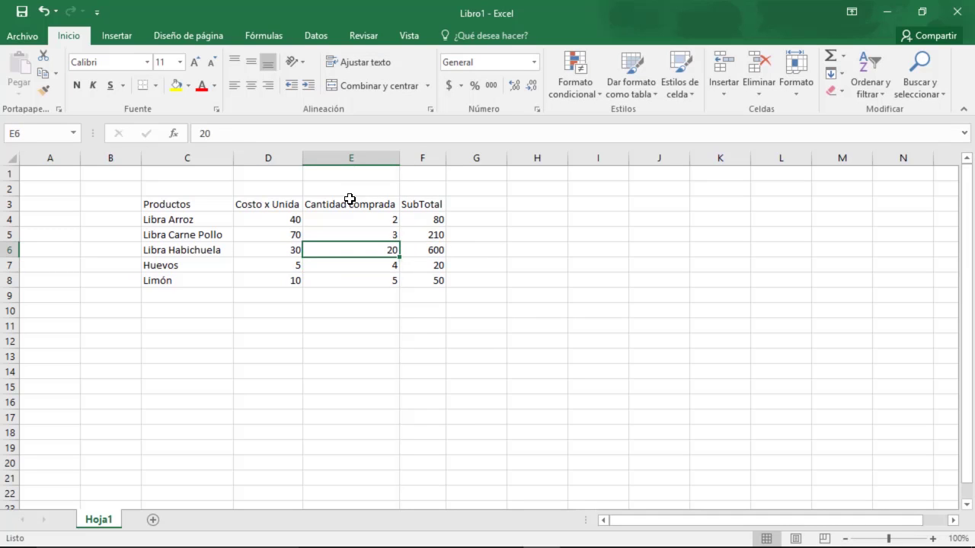
Set the Libra Habichuela purchased quantity in E6 to 10 and check its SubTotal formula in F6.
type("10")
key("Return")
key("Up")
key("Right")
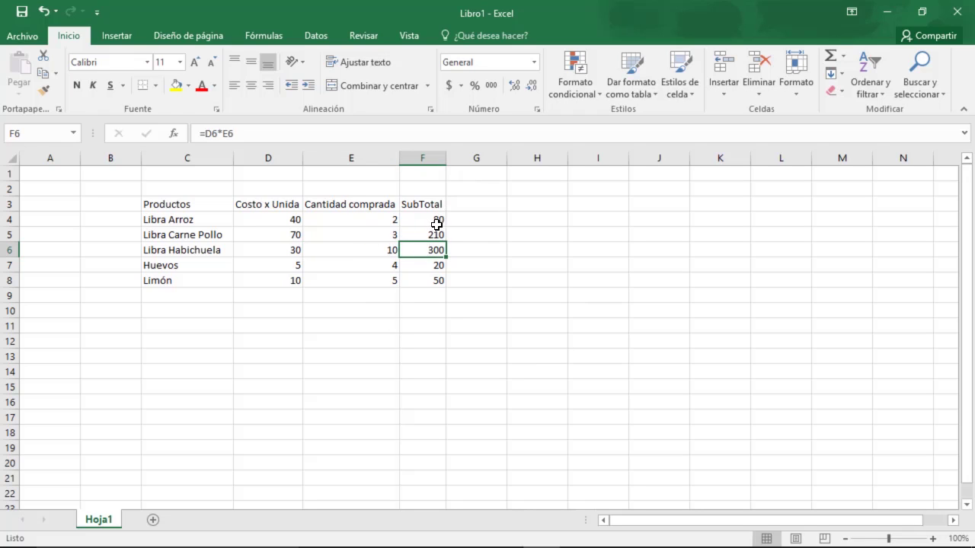
Examine the SubTotal column from F3 to F8 and the Libra Arroz unit cost and quantity that feed its formula.
left_click_drag(427, 209, 424, 279)
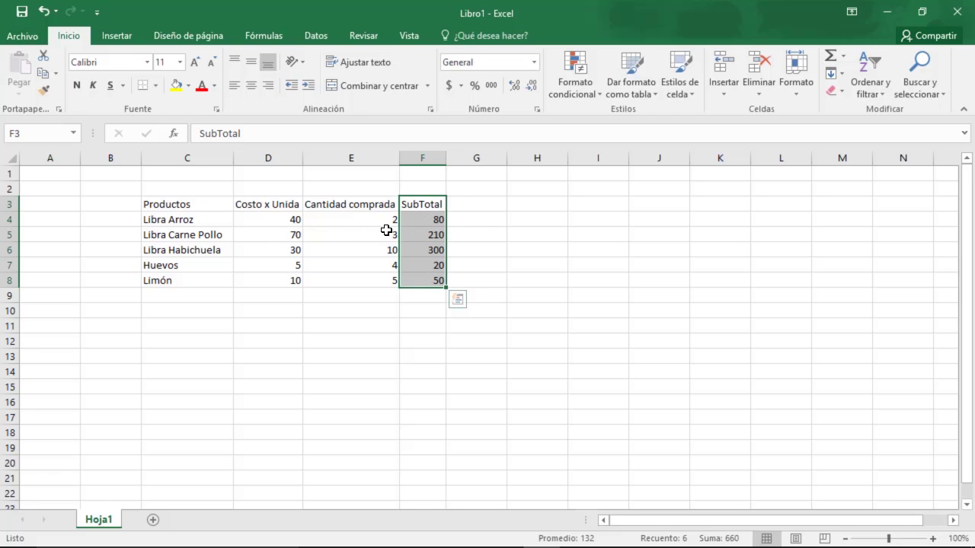
left_click(493, 239)
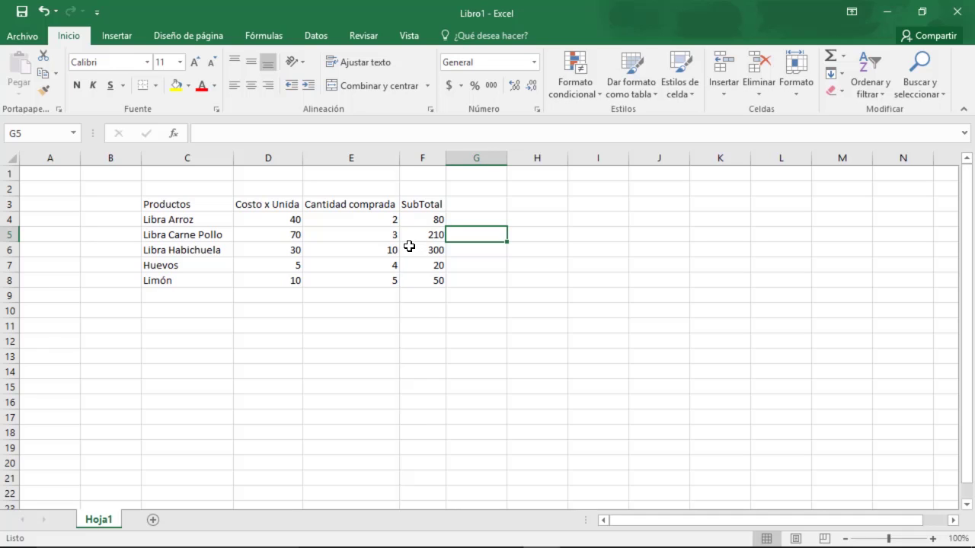
left_click(425, 204)
left_click(420, 281)
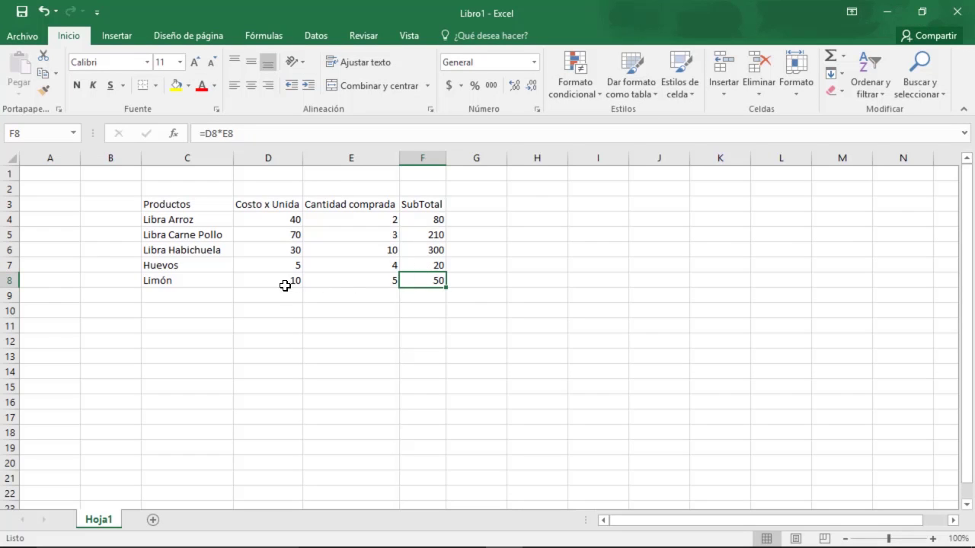
left_click(285, 219)
left_click(324, 224)
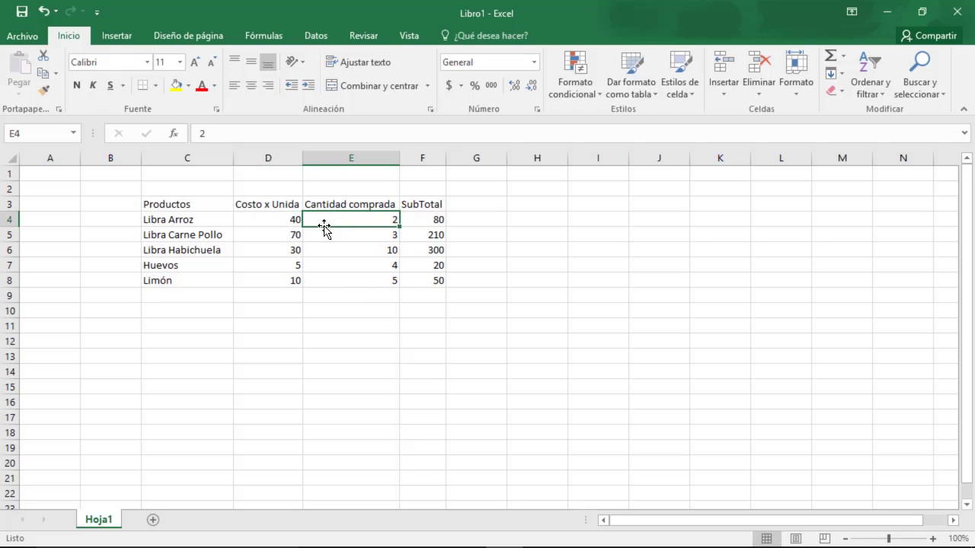
left_click(284, 220)
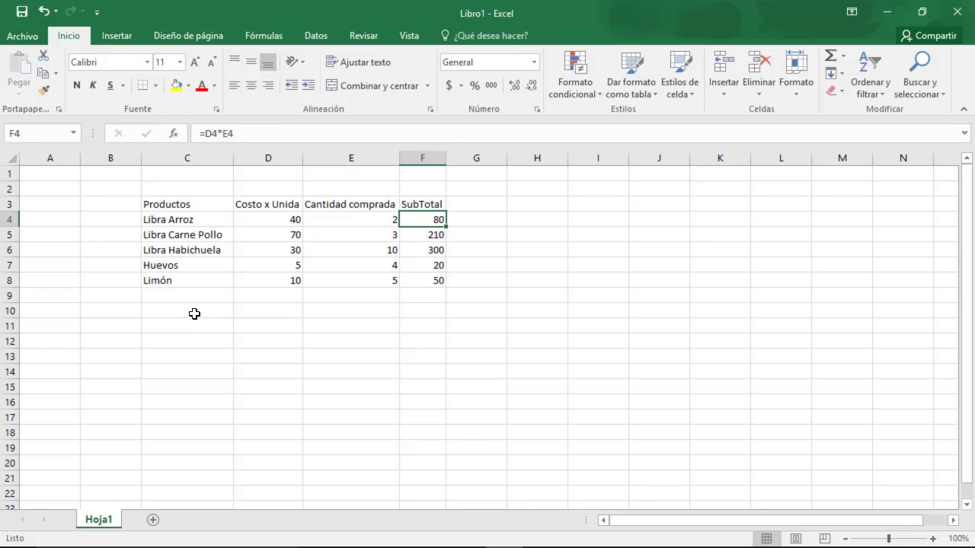
left_click(435, 281)
From C10, browse the function categories in Insert Function, including the Financiera functions, and leave without inserting any function.
left_click(186, 312)
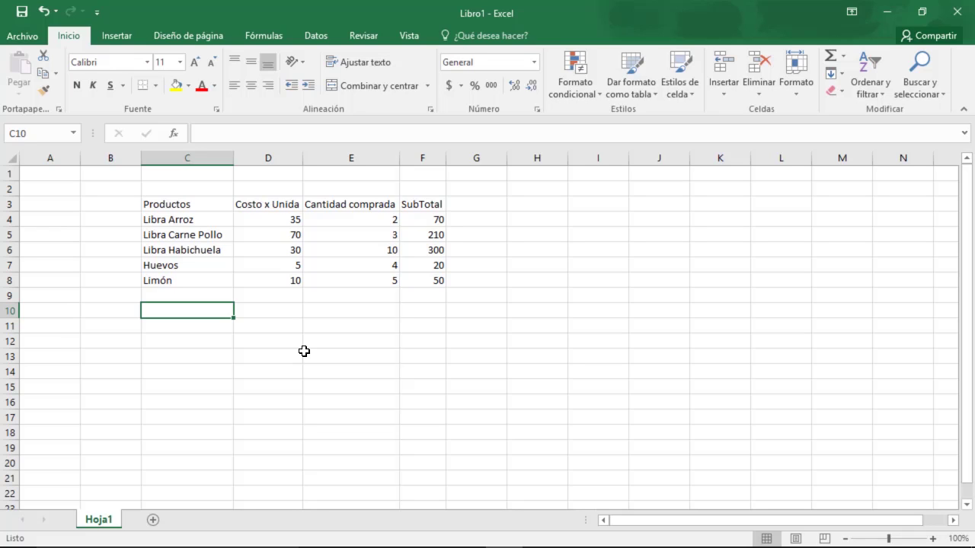
left_click(177, 137)
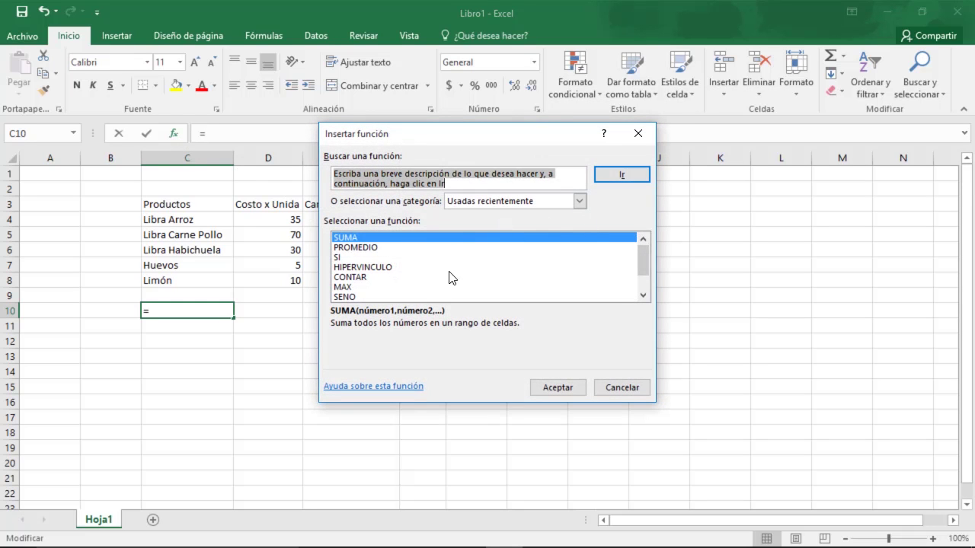
left_click_drag(639, 261, 654, 241)
left_click(580, 201)
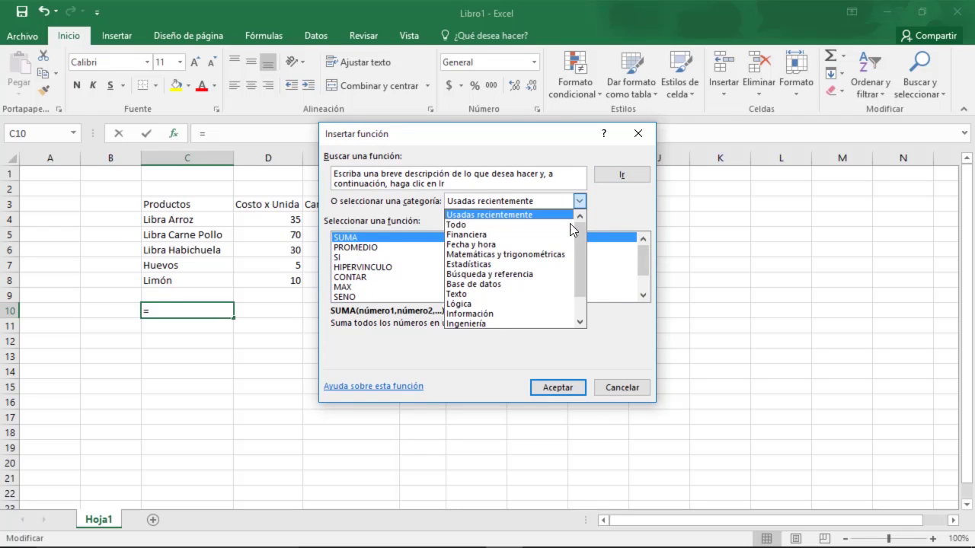
left_click_drag(580, 251, 581, 289)
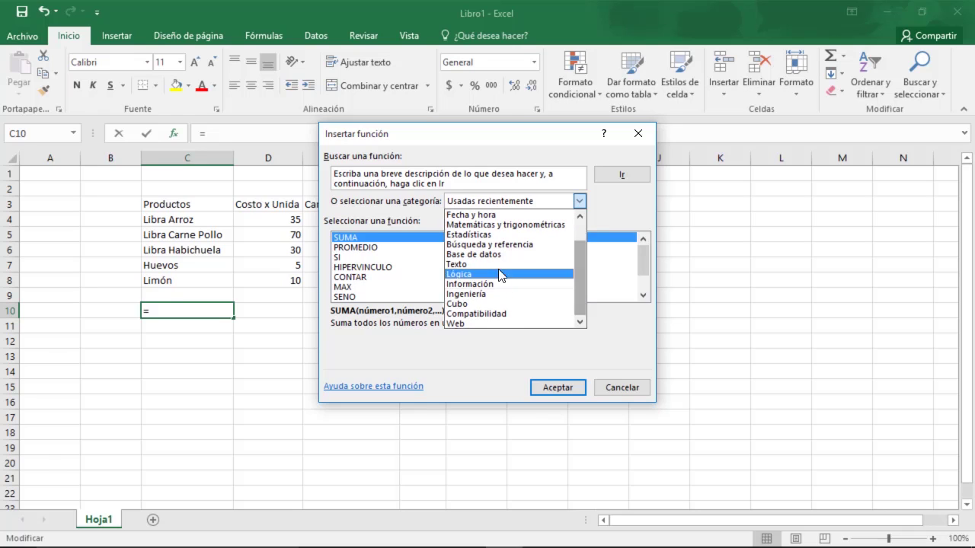
scroll(502, 308, "up", 1)
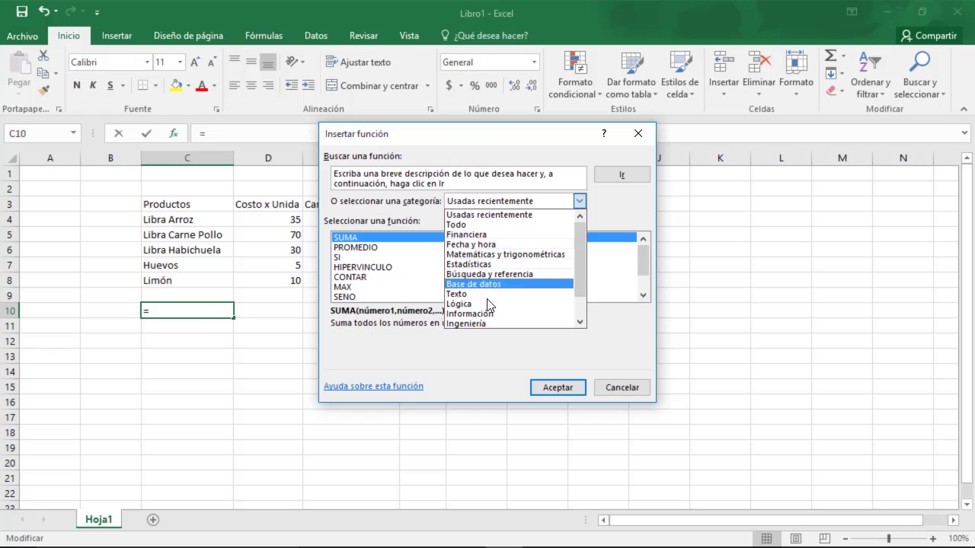
left_click(496, 237)
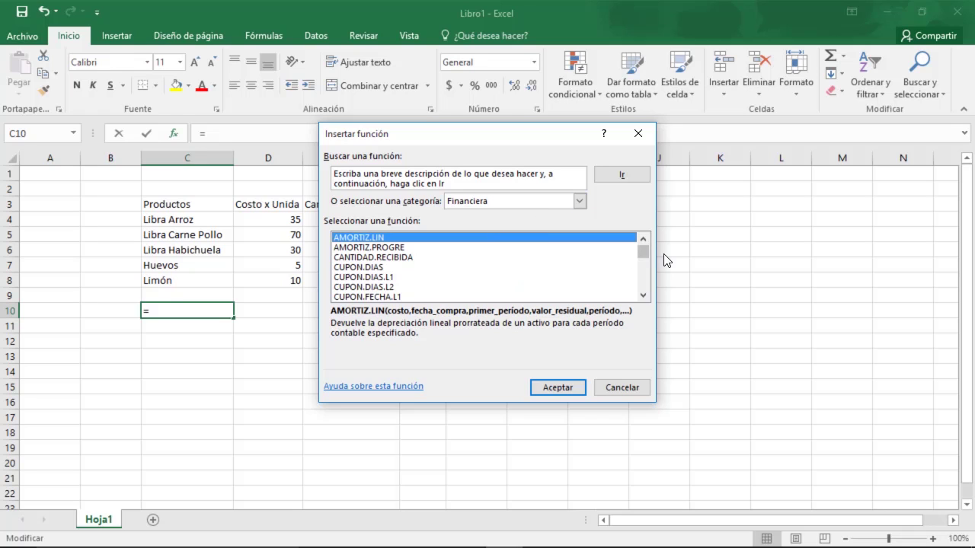
left_click_drag(645, 258, 642, 299)
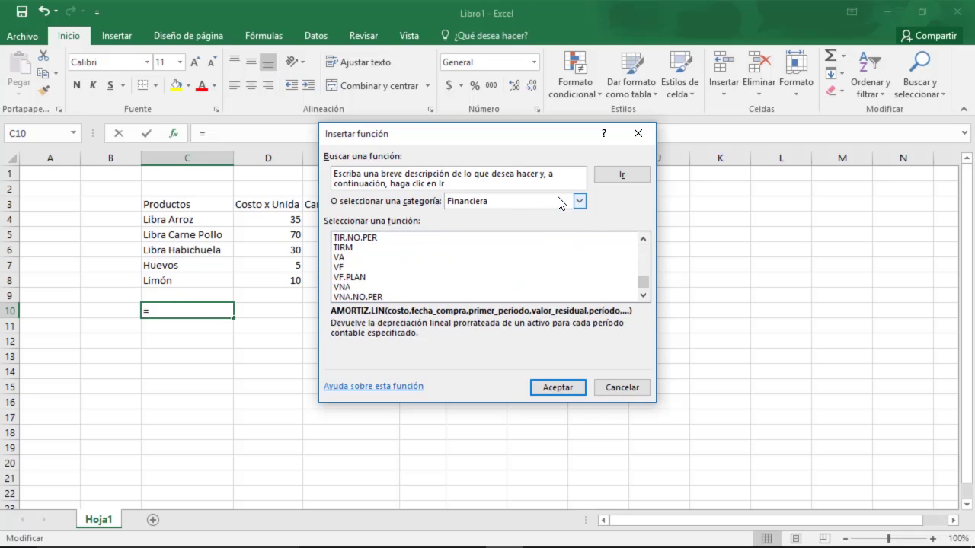
left_click(579, 200)
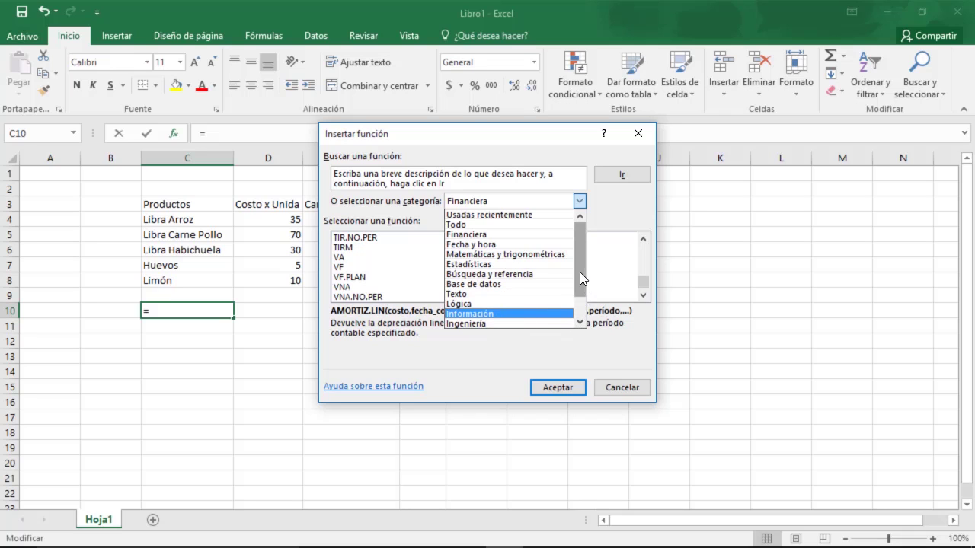
left_click_drag(580, 272, 583, 305)
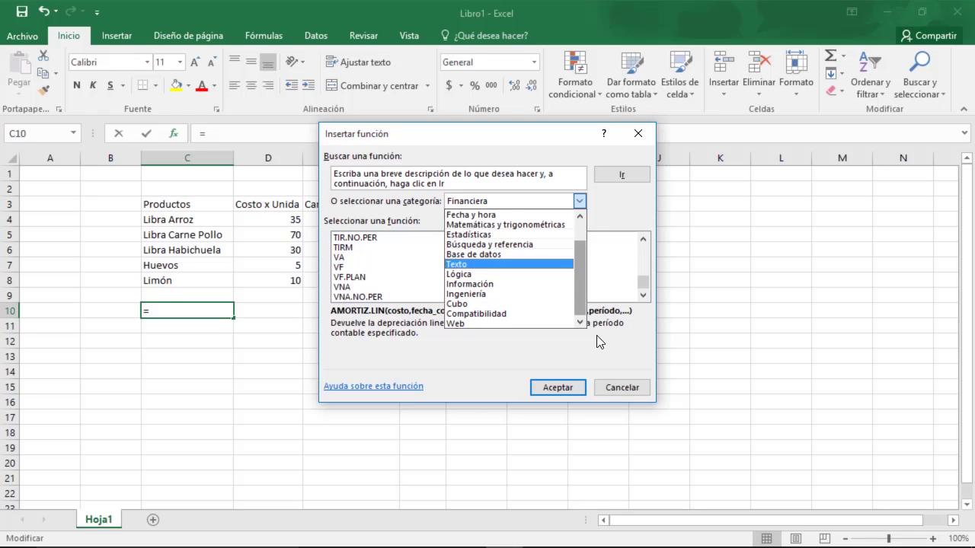
left_click(624, 389)
left_click(624, 389)
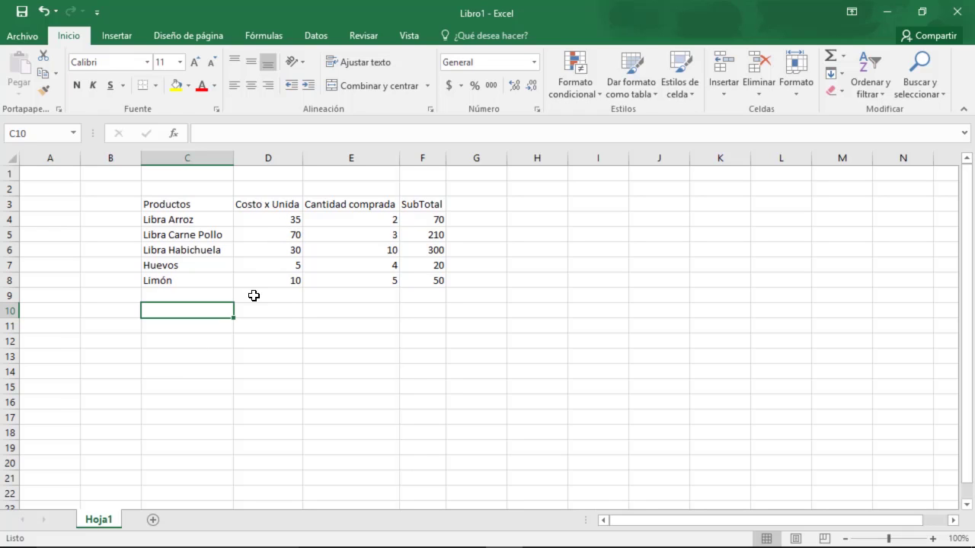
Enter the label Promedio in C10, below the product list.
type("Pr")
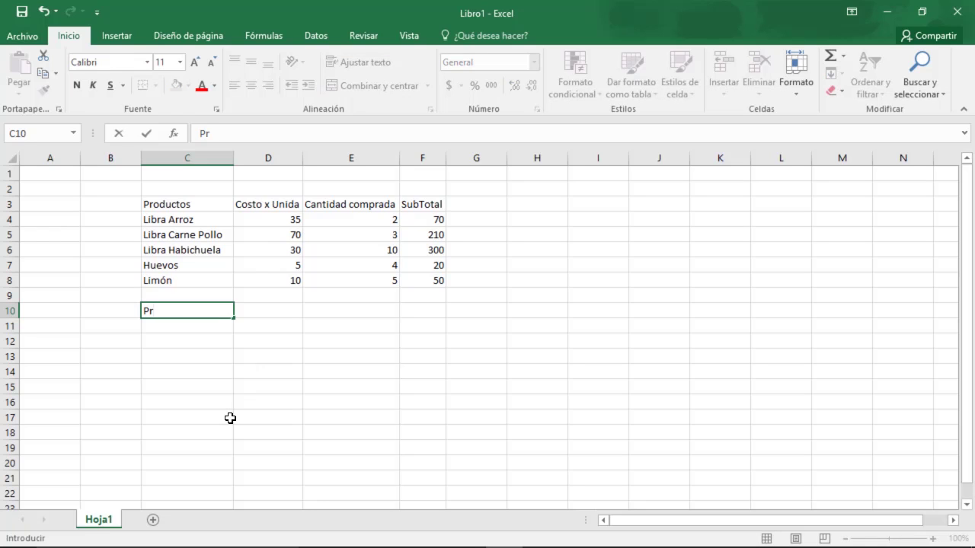
type("omedio")
key("Tab")
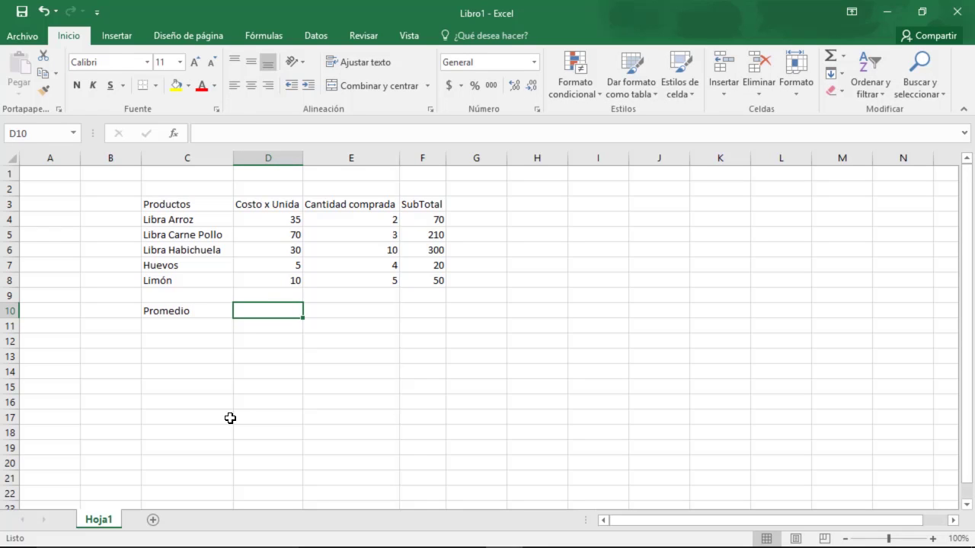
Calculate the average unit cost in D10 with the PROMEDIO function over the range D4:D8.
type("=")
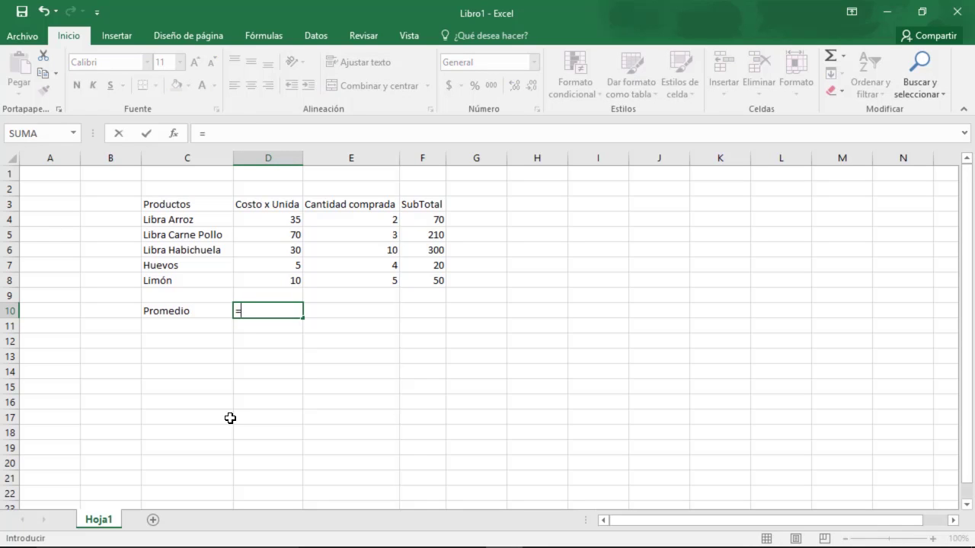
type("pr")
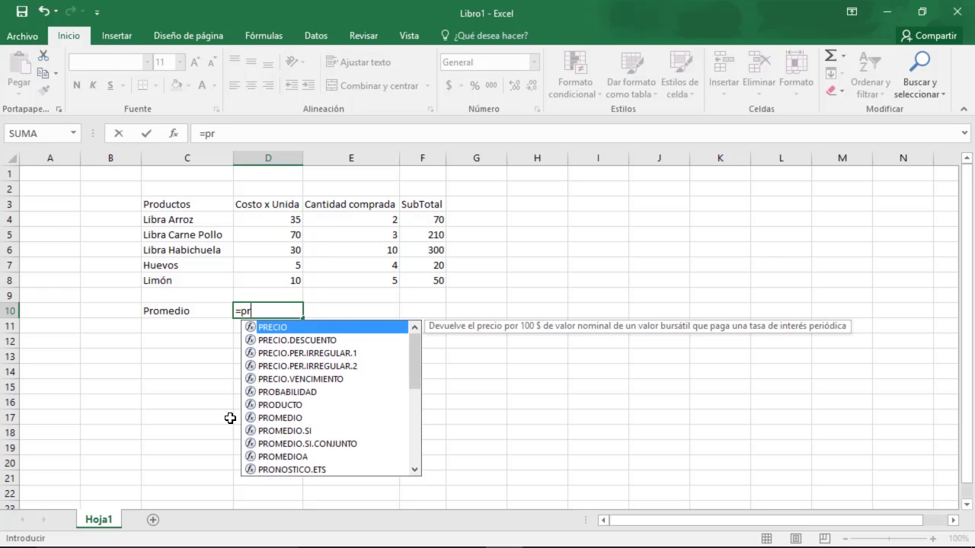
type("om")
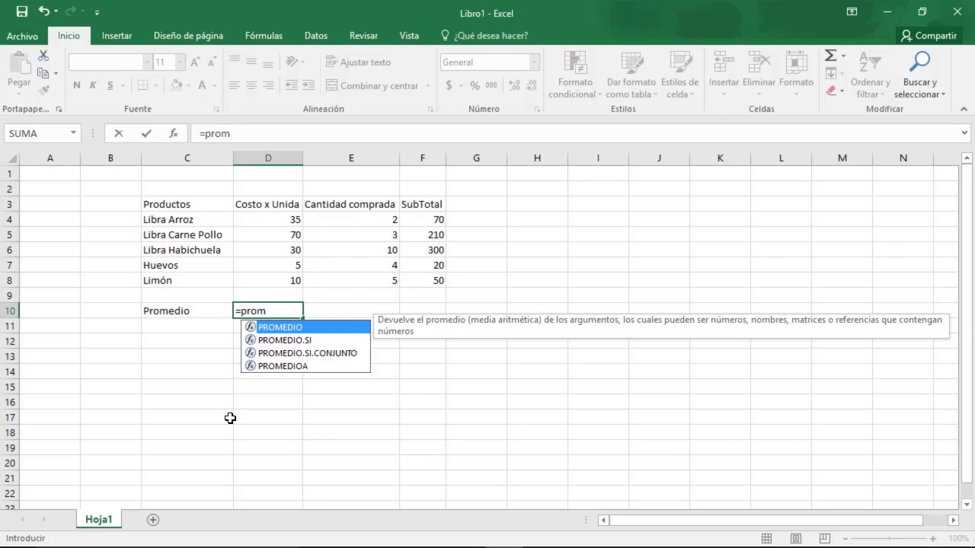
double_click(292, 328)
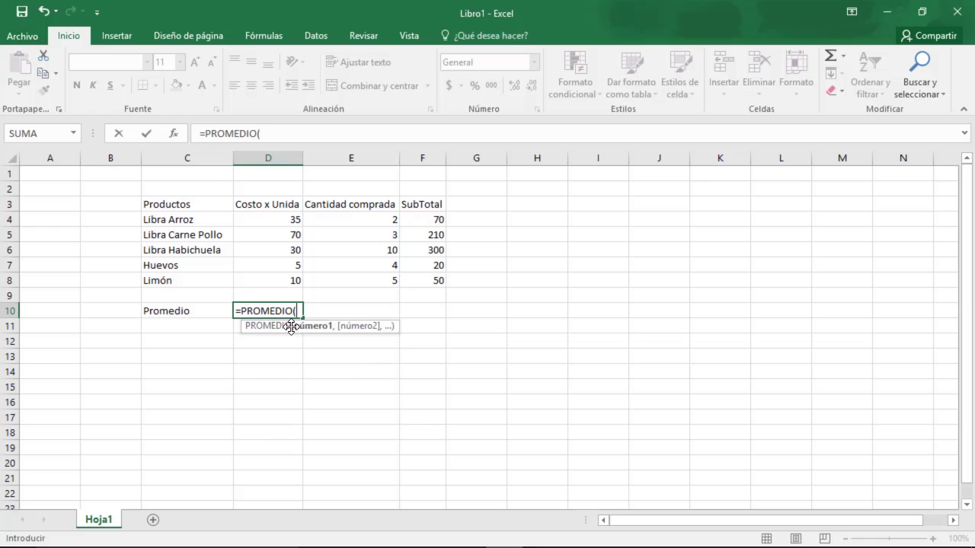
left_click_drag(285, 222, 274, 281)
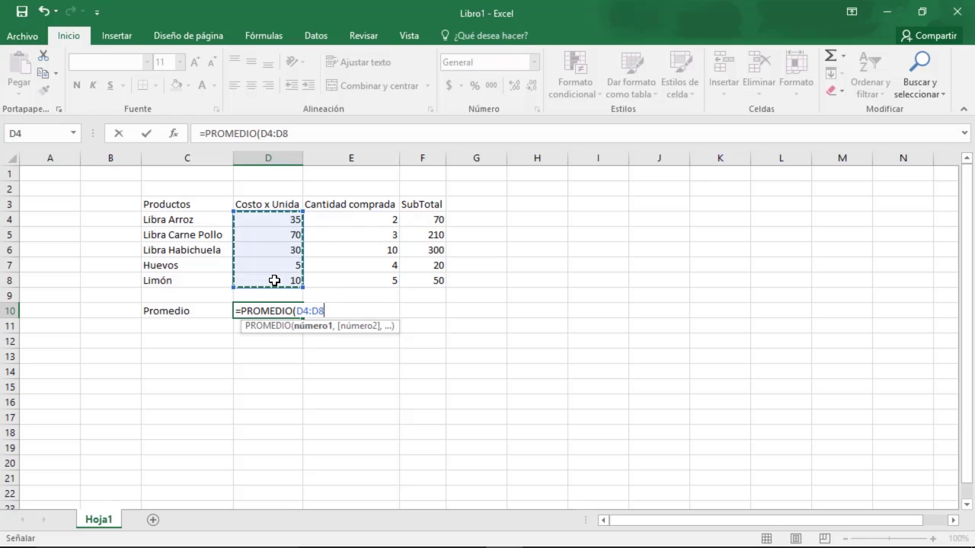
left_click(276, 223)
left_click(263, 245)
left_click(276, 219)
left_click_drag(276, 220, 271, 286)
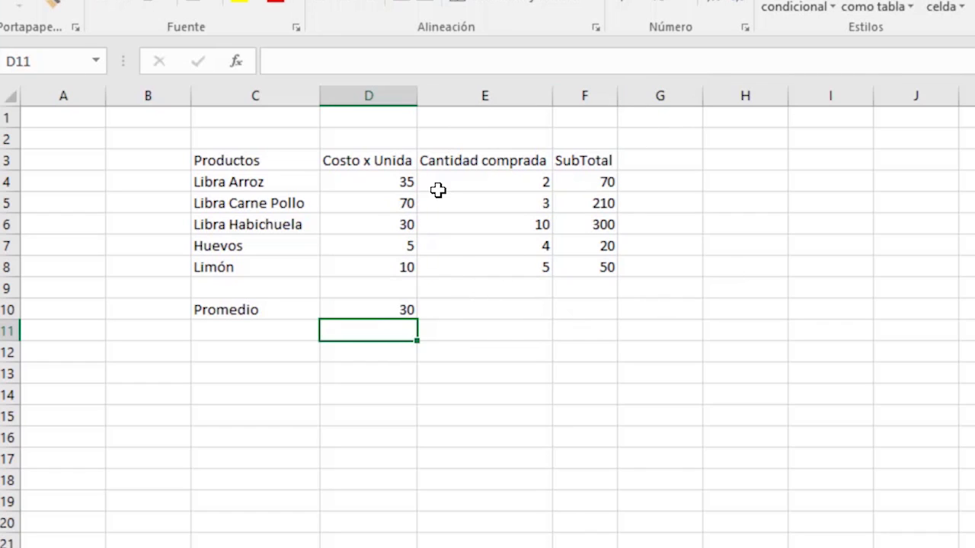
Try unit costs of 20, 10 and 100 for Libra Arroz in D4 to test the average formula.
left_click(401, 180)
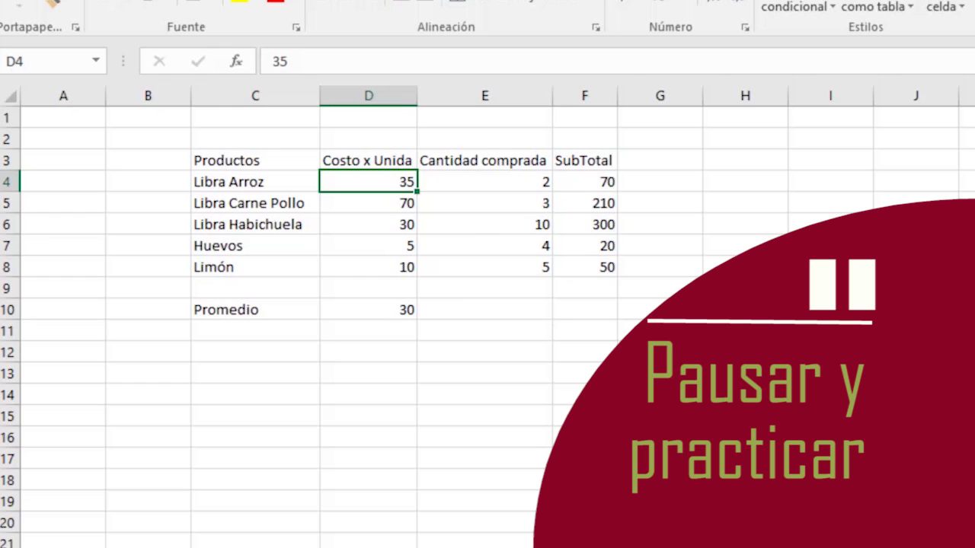
type("20")
key("Return")
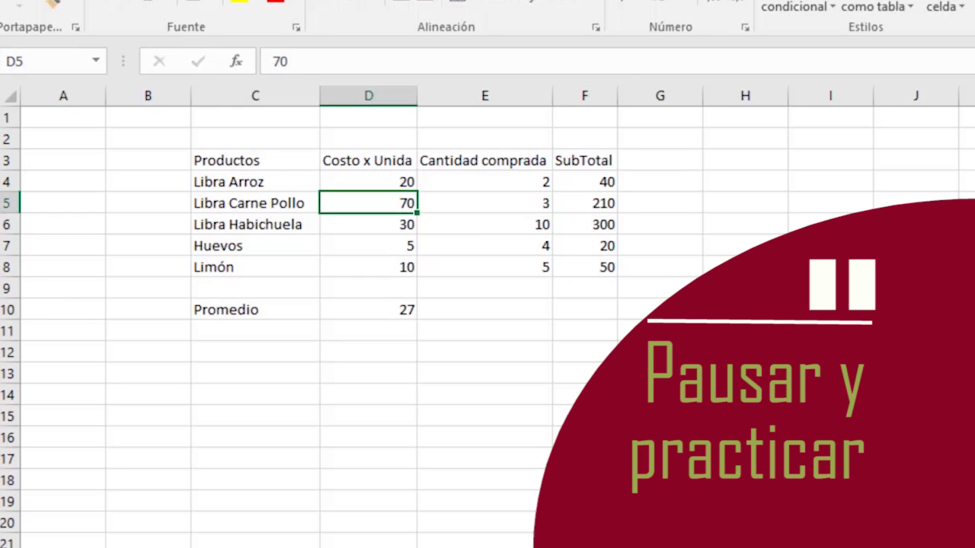
left_click(357, 186)
type("10")
key("Return")
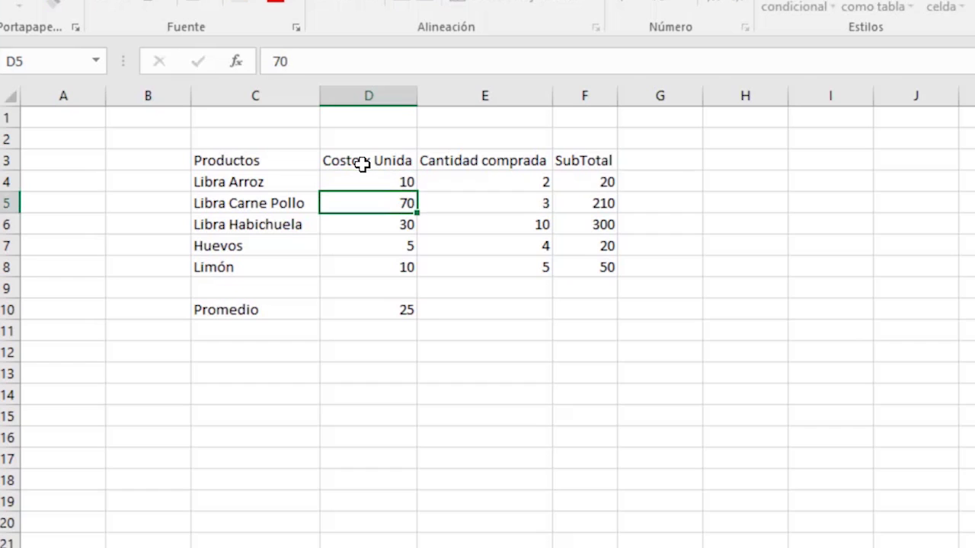
key("Up")
key("F2")
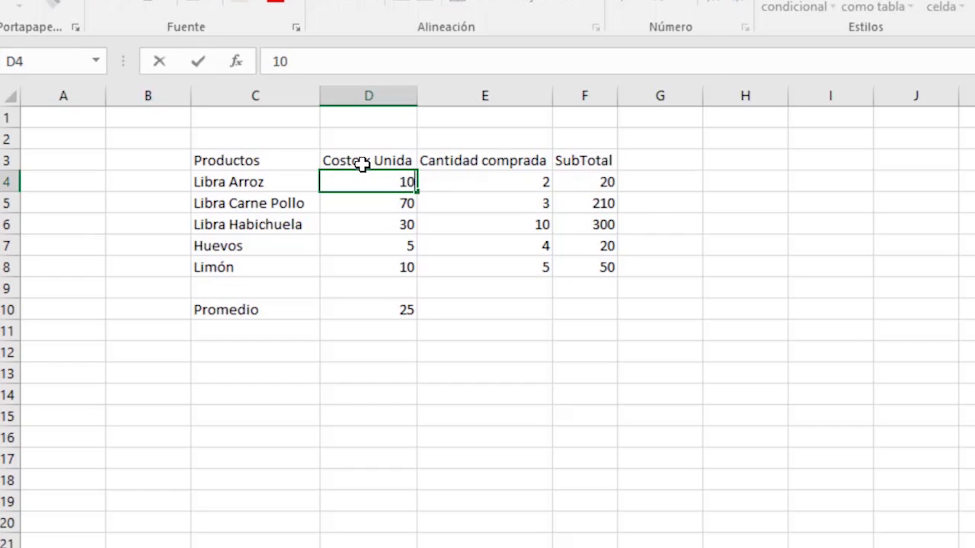
key("Return")
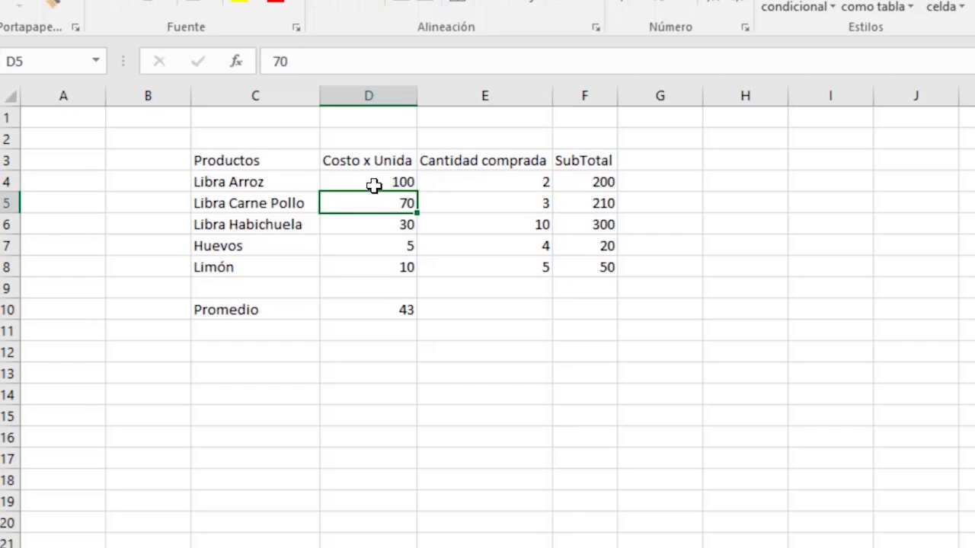
Set the Libra Arroz unit cost in D4 to 40.
left_click(377, 186)
type("40")
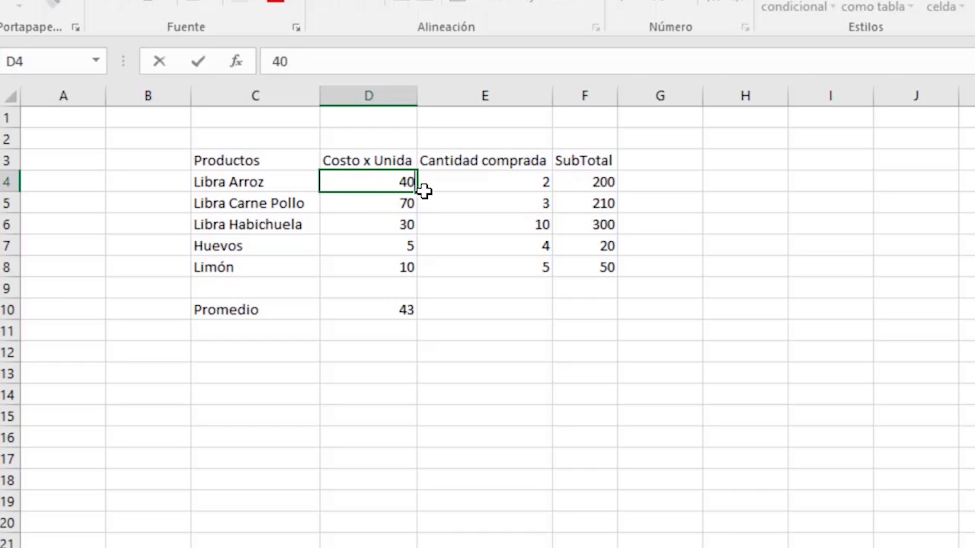
key("Return")
Enter the label El más comprado in C11, below Promedio.
left_click(271, 333)
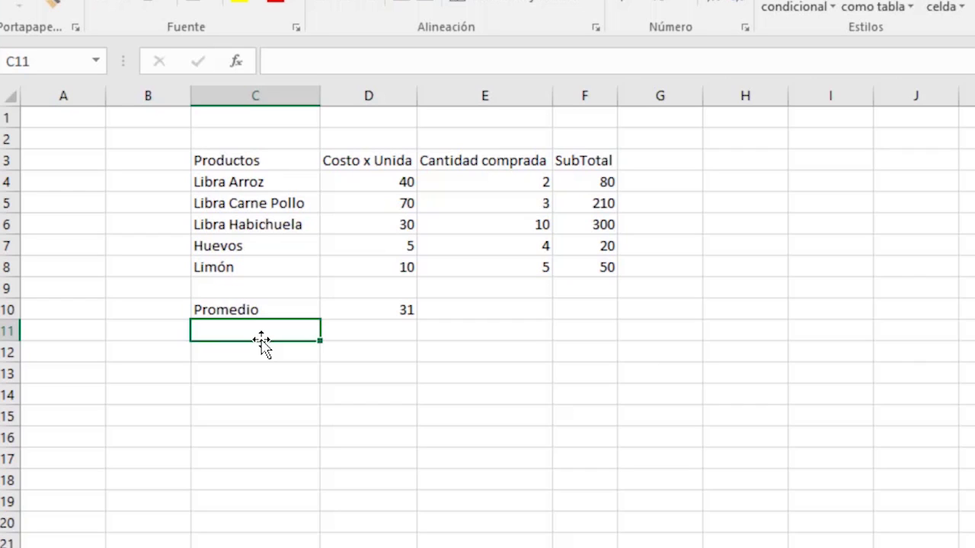
type("El ")
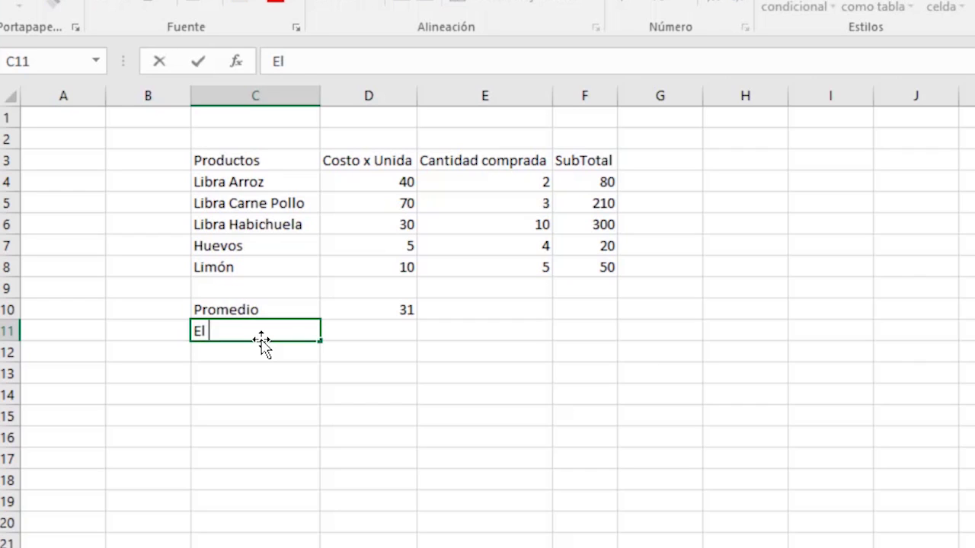
type("más comprado")
key("Return")
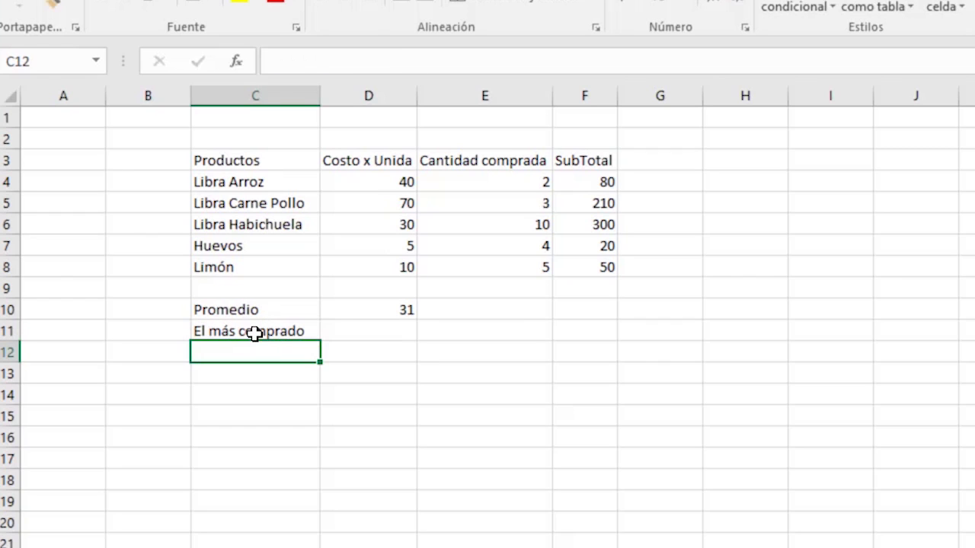
Calculate the highest purchased quantity in D11 with the MAX function over the range E4:E8.
left_click(369, 330)
type("=ma")
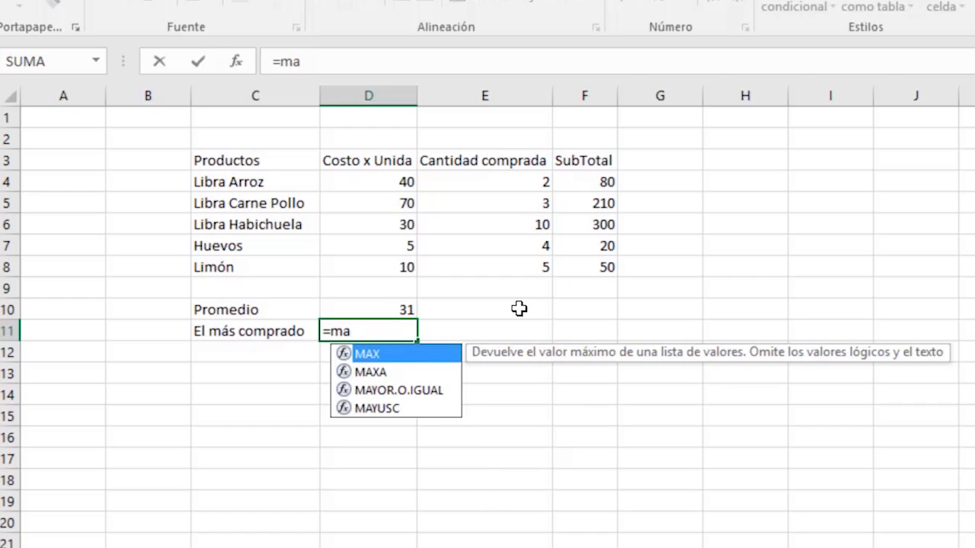
double_click(369, 354)
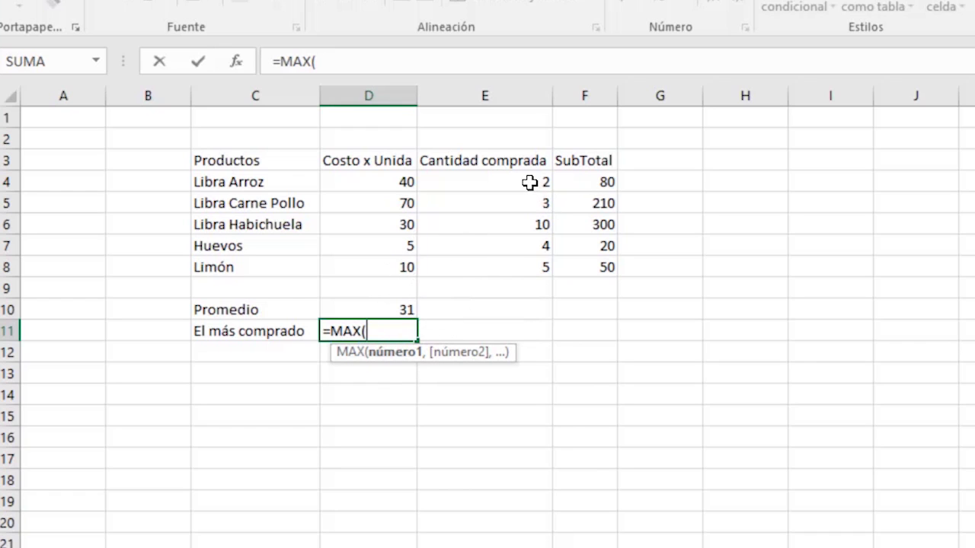
left_click_drag(528, 182, 518, 268)
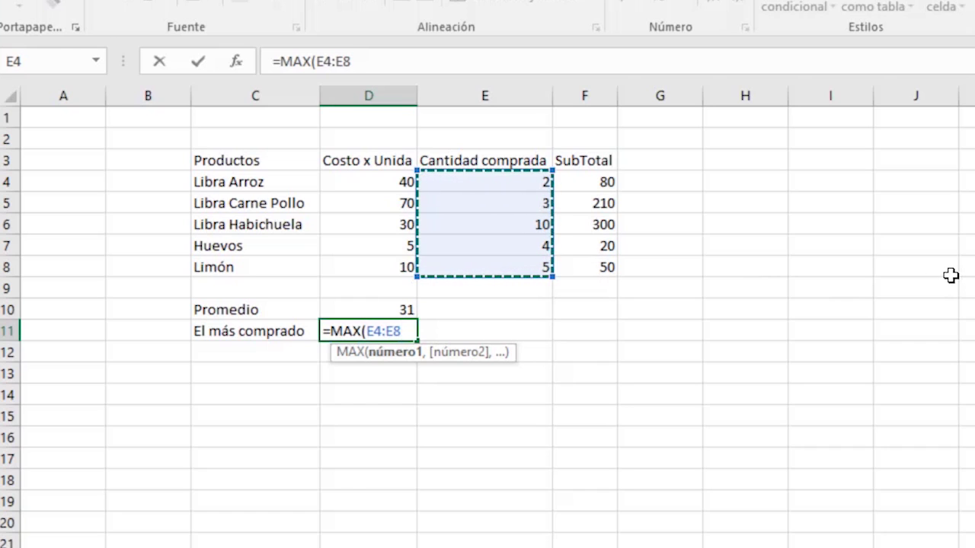
type(")")
key("Return")
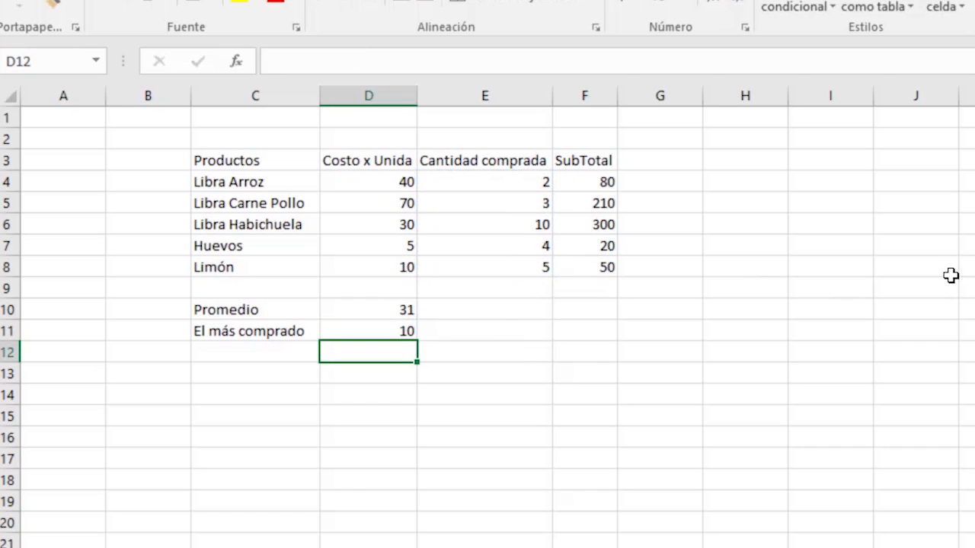
left_click(393, 330)
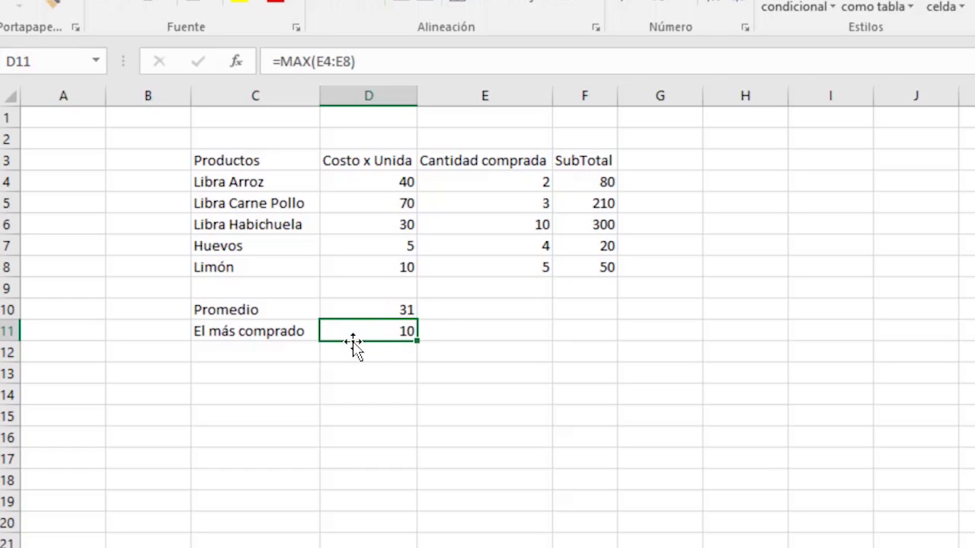
Change the purchased quantities to 11 for Libra Arroz, 20 for Libra Habichuela and 50 for Huevos to test the MAX formula.
left_click(533, 185)
type("11")
key("Return")
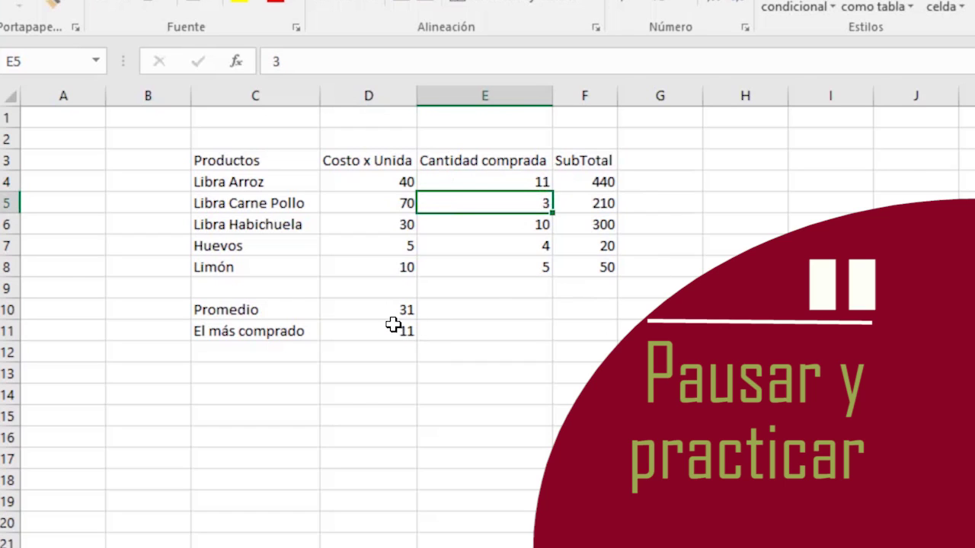
left_click(529, 224)
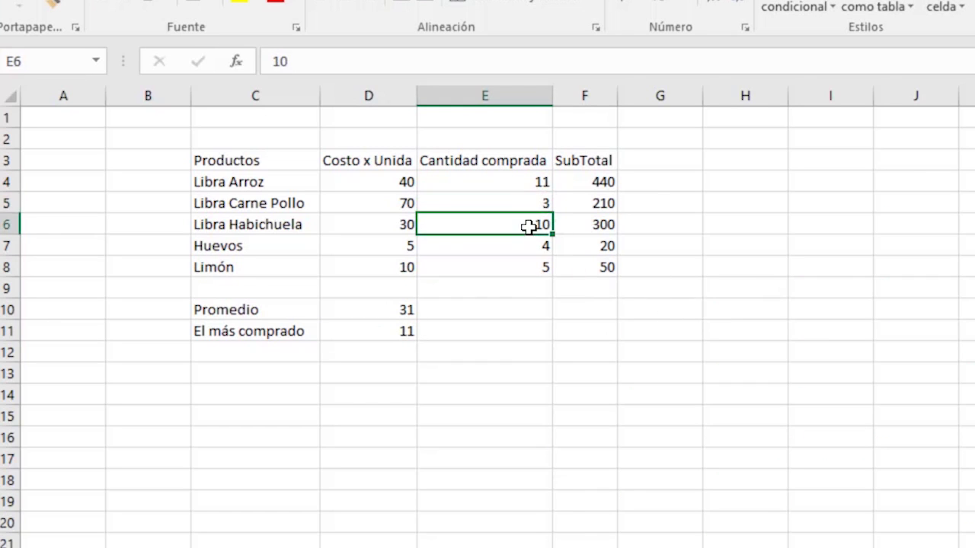
type("20")
key("Return")
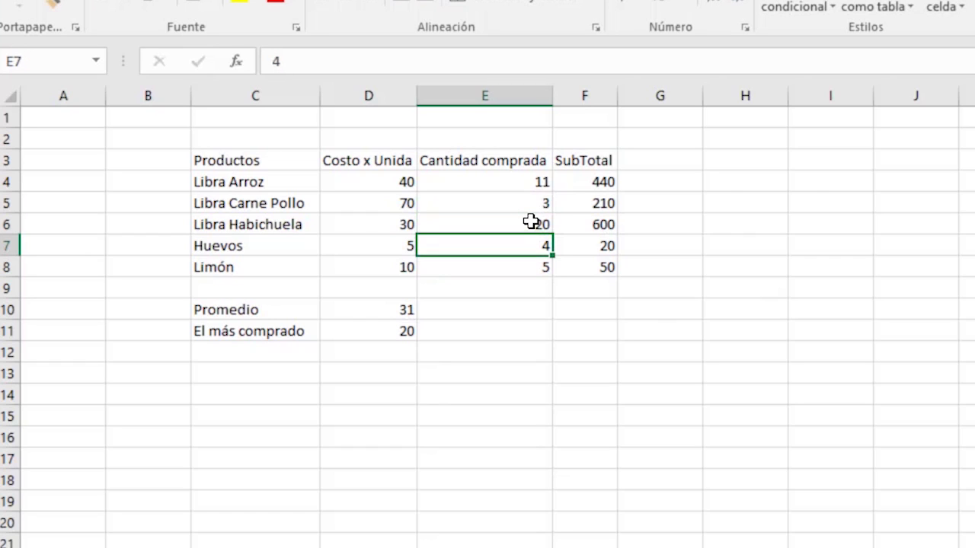
type("50")
key("Return")
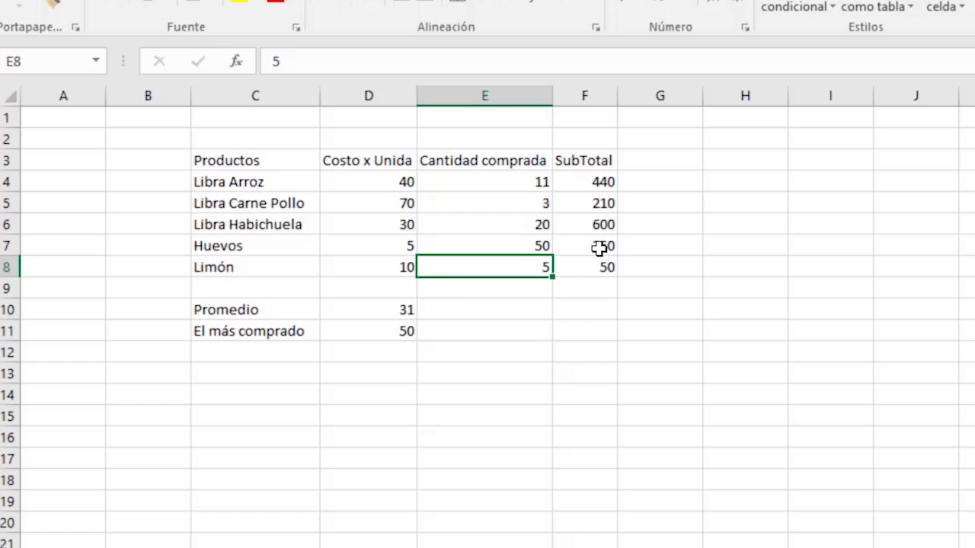
left_click(611, 432)
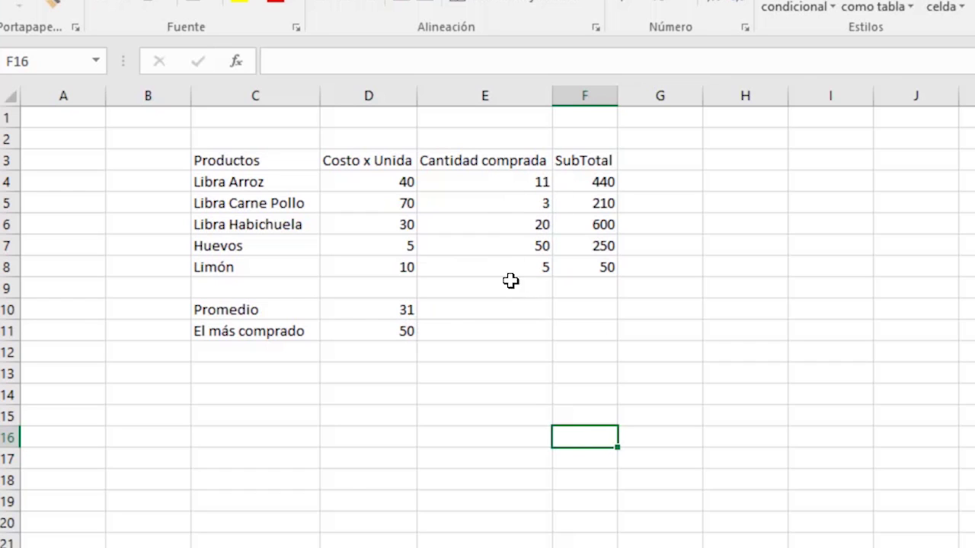
left_click(378, 330)
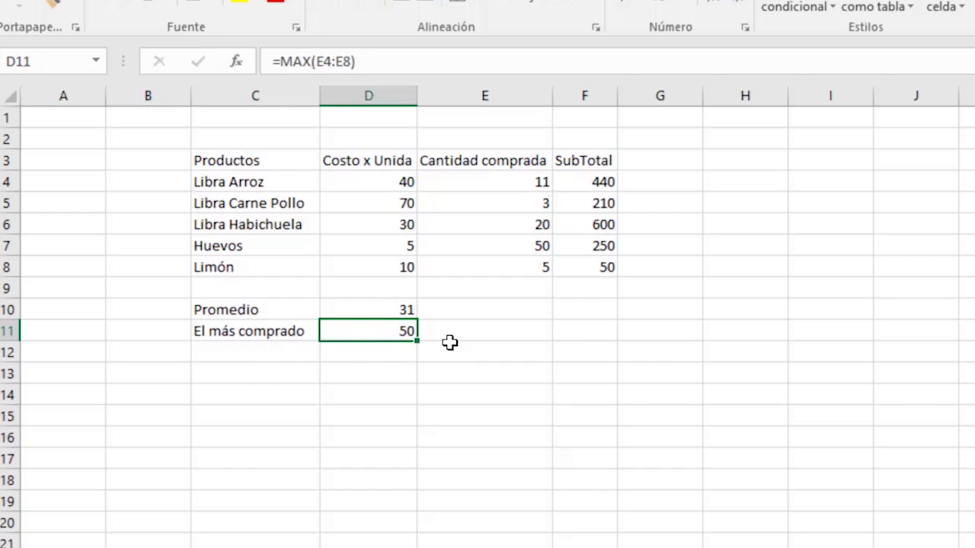
Enter the label El producto más barato in C12 and fit column C to its text.
left_click(231, 355)
left_click(264, 333)
left_click(264, 350)
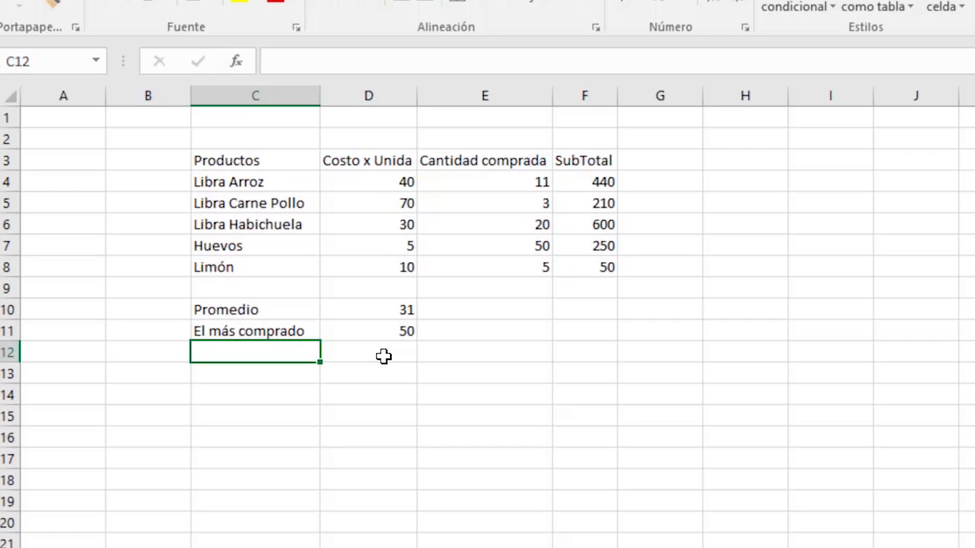
type("El más barato")
left_click(210, 352)
type("producto")
key("Return")
double_click(321, 95)
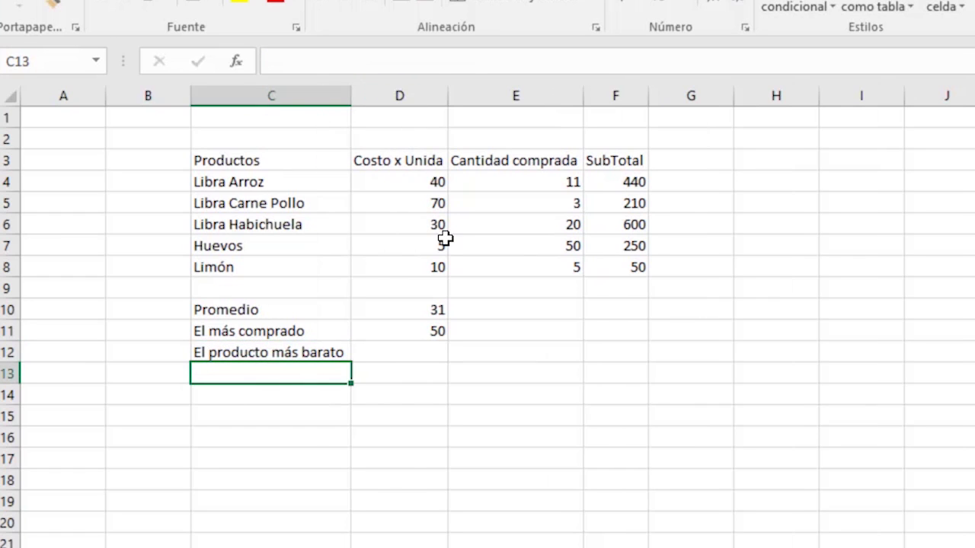
Calculate the lowest unit cost in D12 with the MIN function over the range D4:D8.
left_click(400, 350)
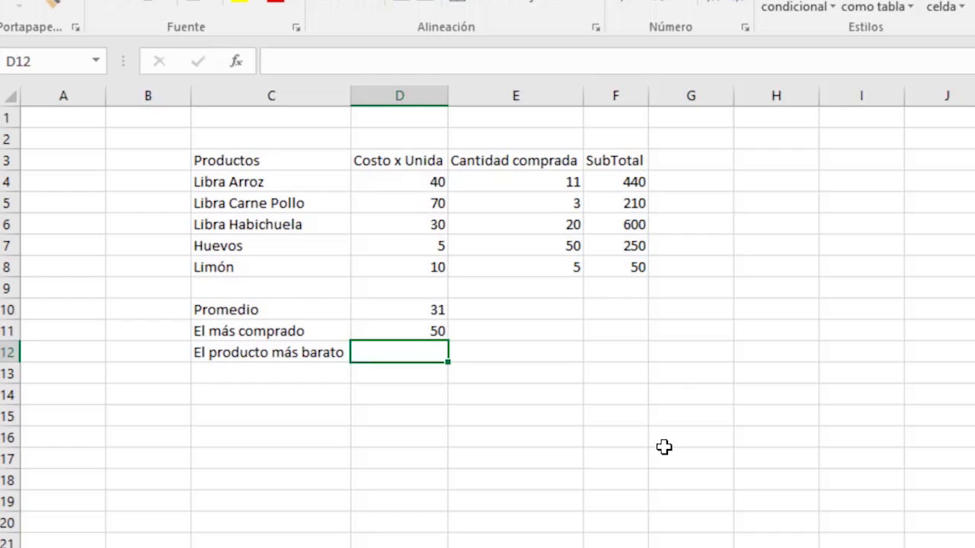
type("+")
key("BackSpace")
type("=")
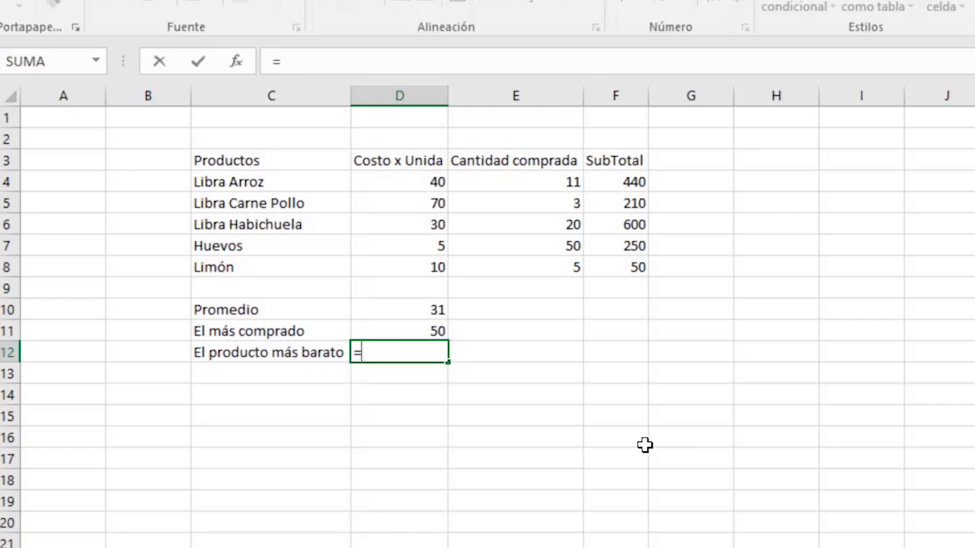
type("min")
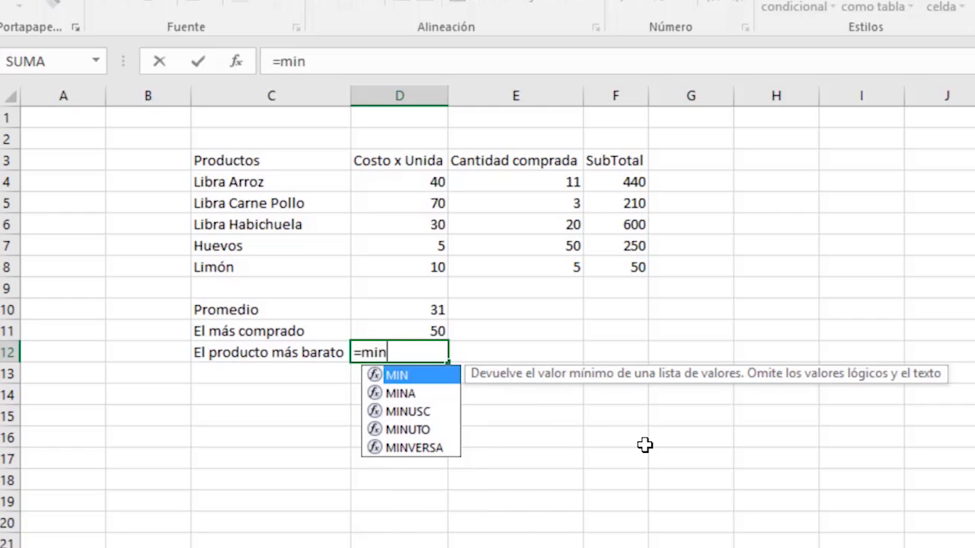
double_click(411, 379)
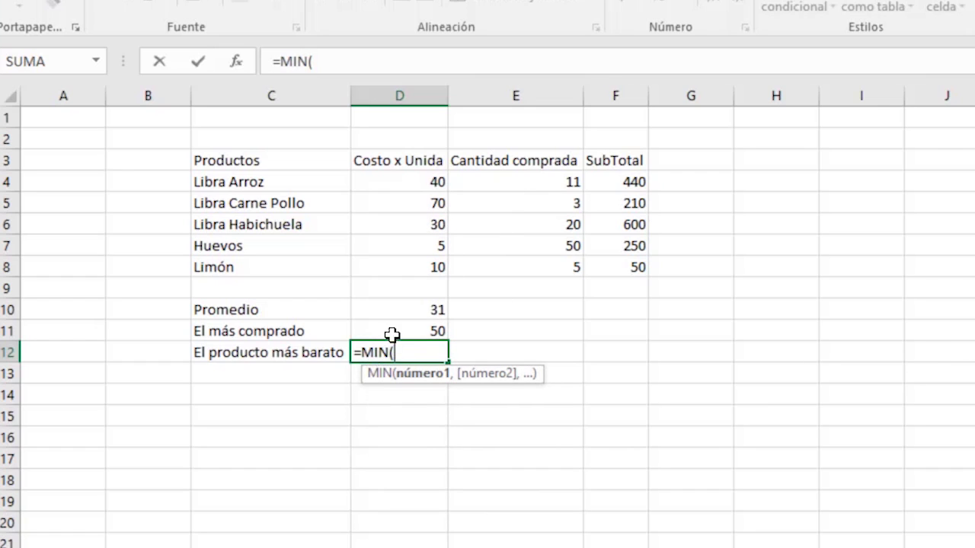
left_click_drag(420, 183, 409, 266)
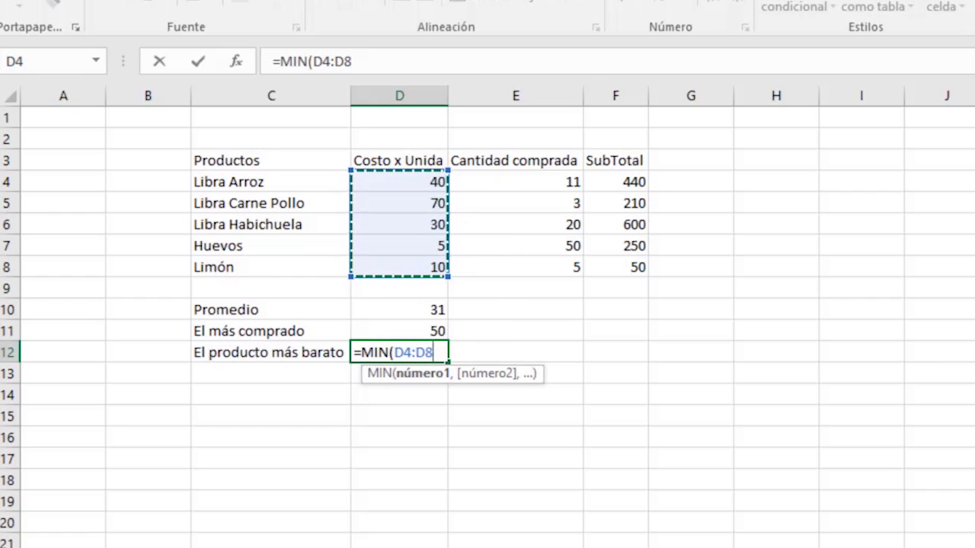
key("Return")
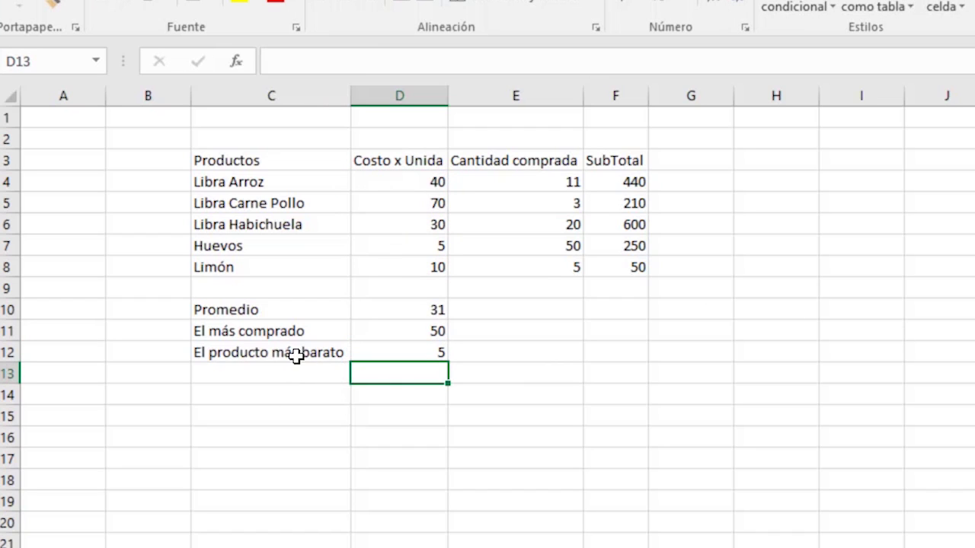
Reword the label in C12 as El cost del producto más barato and refit column C to its text.
left_click(251, 353)
left_click(289, 61)
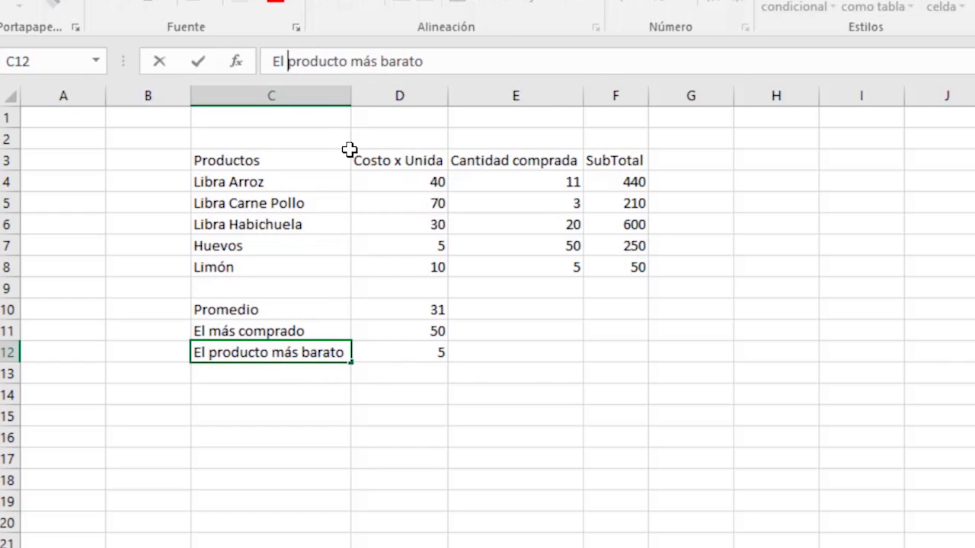
type("cost d")
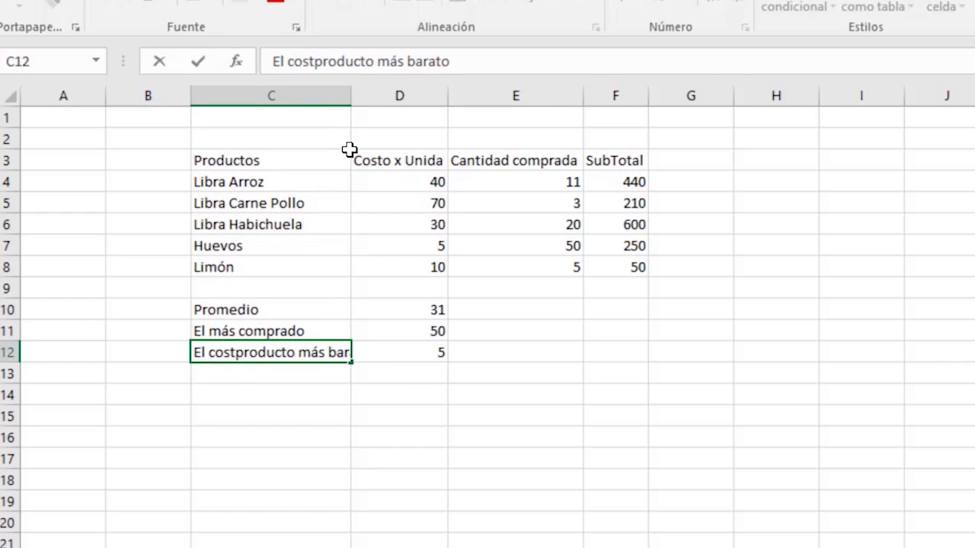
type("el")
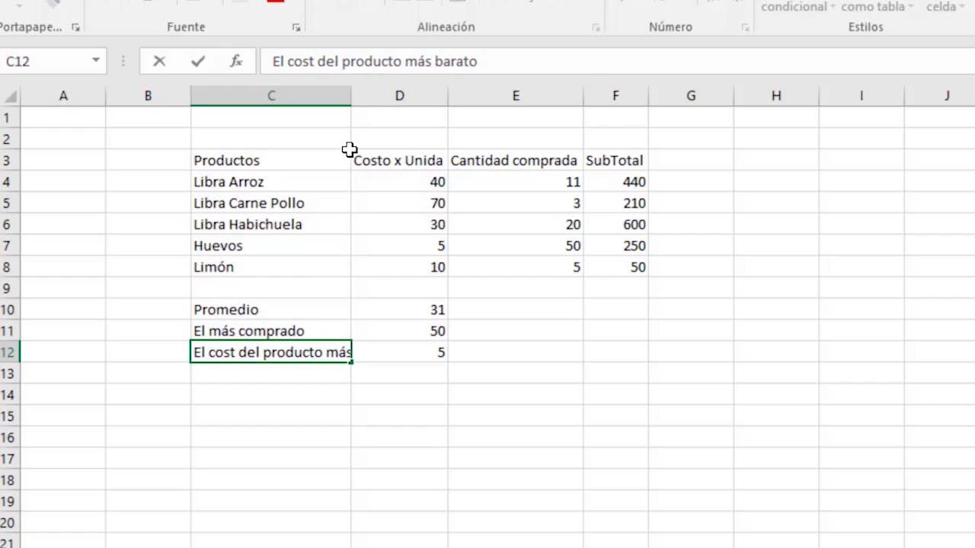
key("Return")
double_click(350, 96)
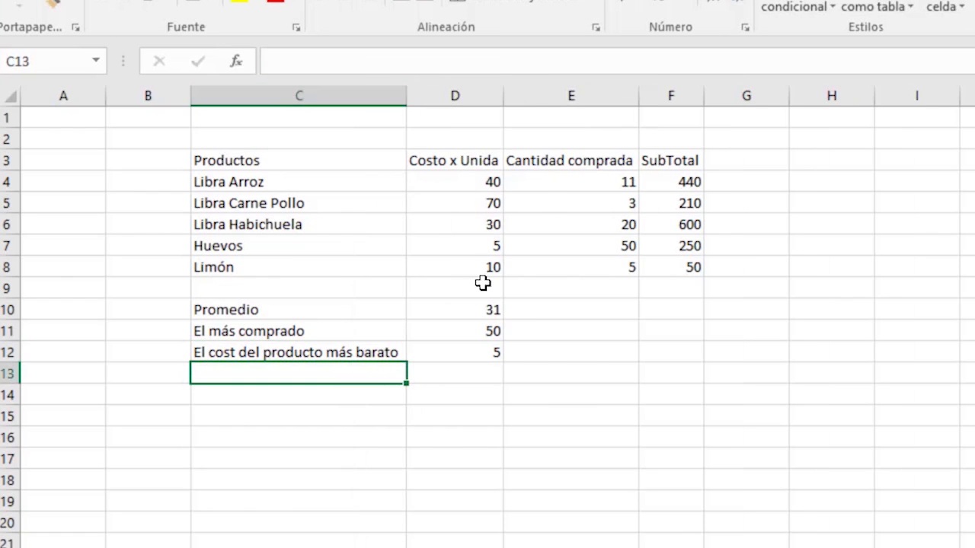
left_click(461, 356)
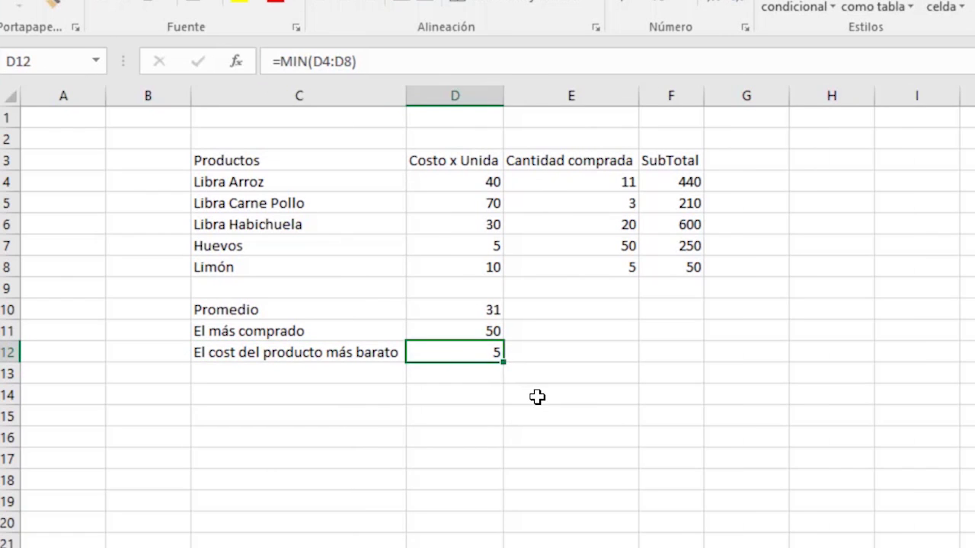
left_click(240, 333)
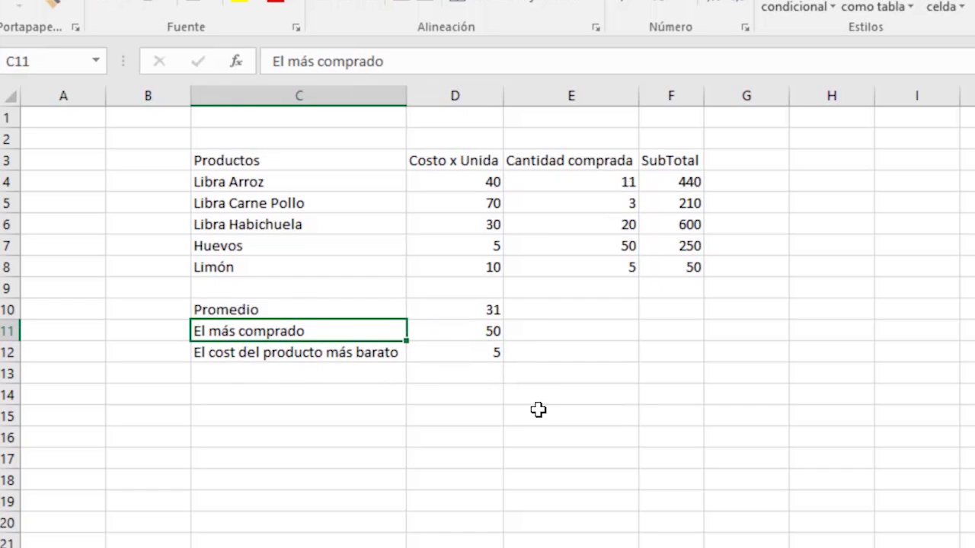
Set the unit cost of Huevos to 10 and of Libra Arroz to 5 to test the MIN formula.
left_click(491, 245)
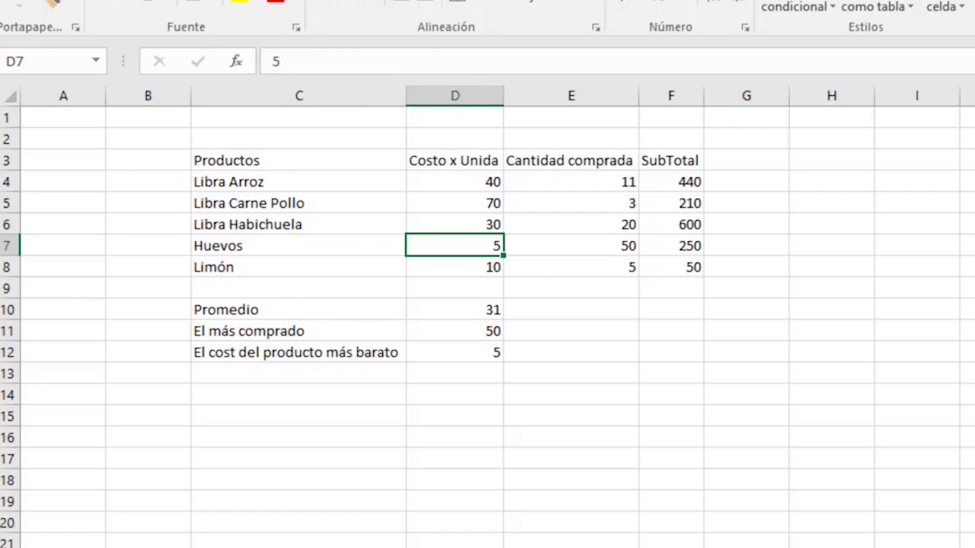
type("10")
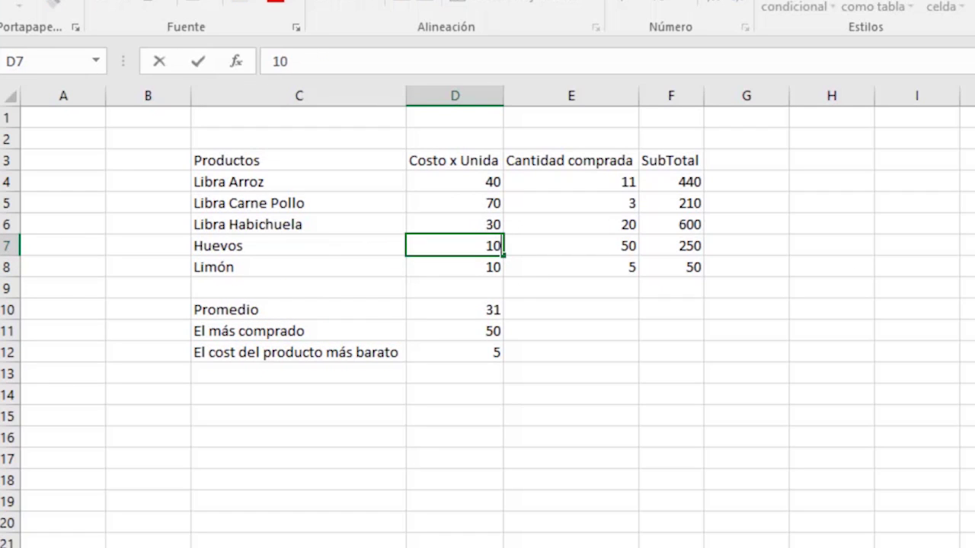
key("Return")
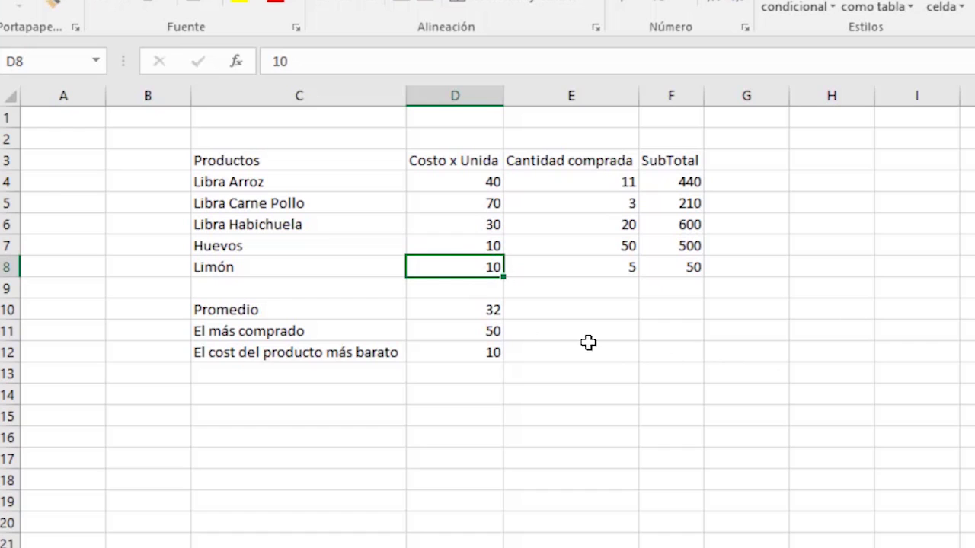
left_click(478, 188)
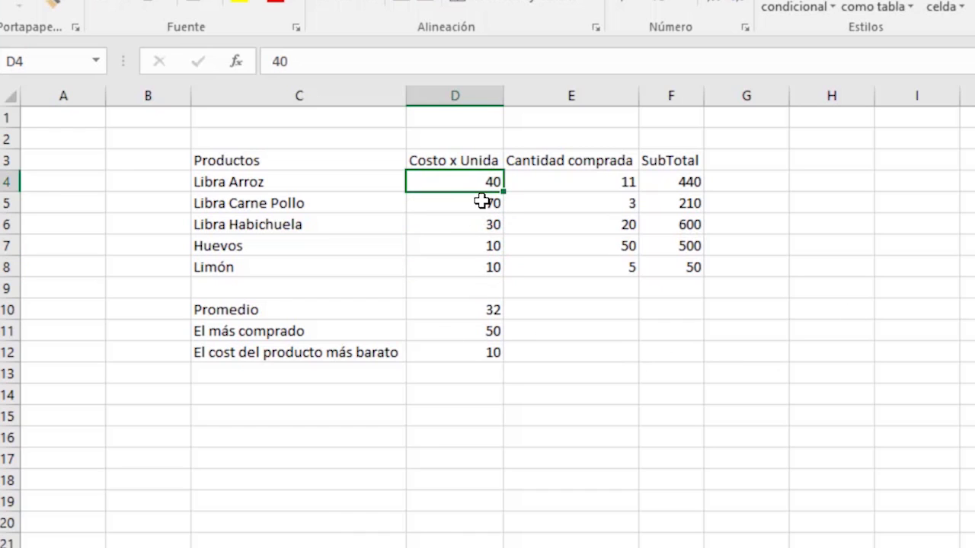
type("5")
key("Return")
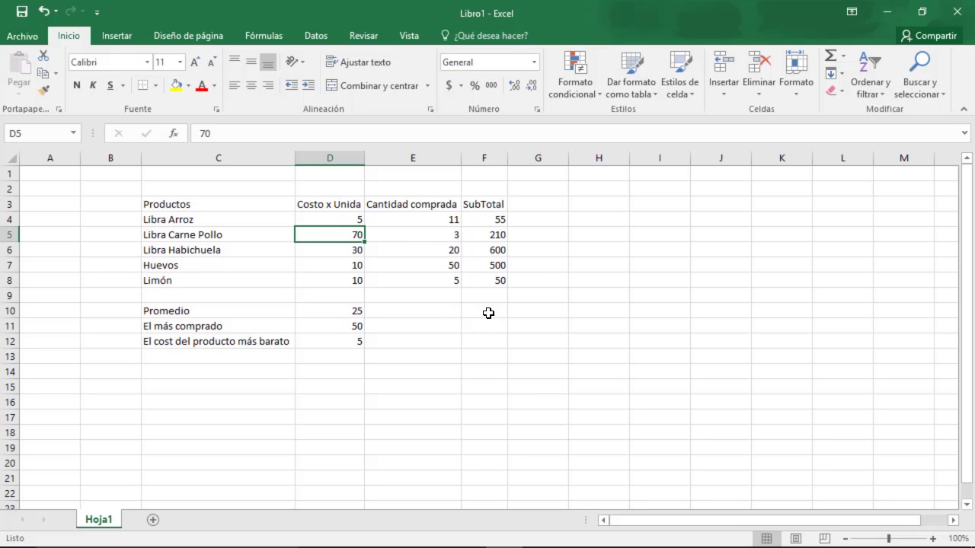
Enter the label Total a pagar in C9, directly below Limón.
left_click(192, 296)
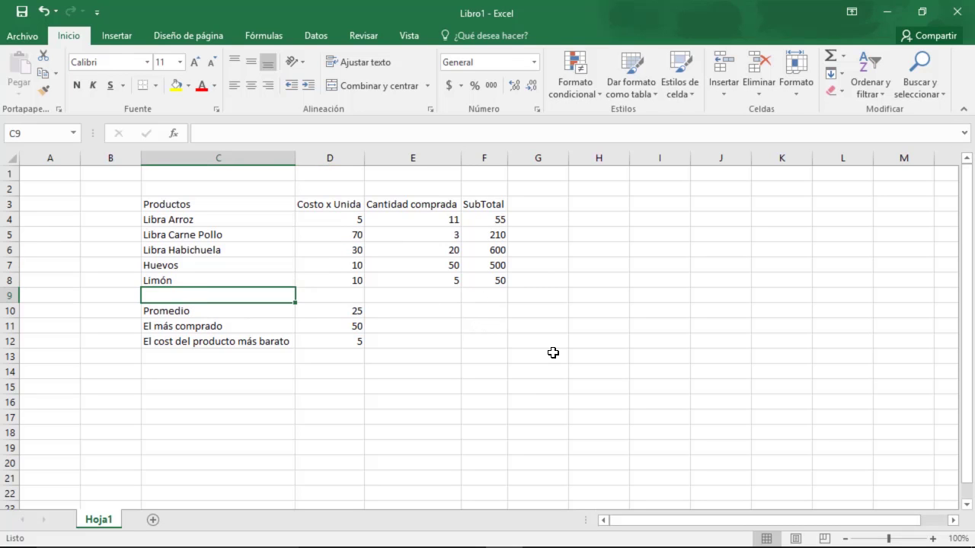
type("to")
key("BackSpace")
key("BackSpace")
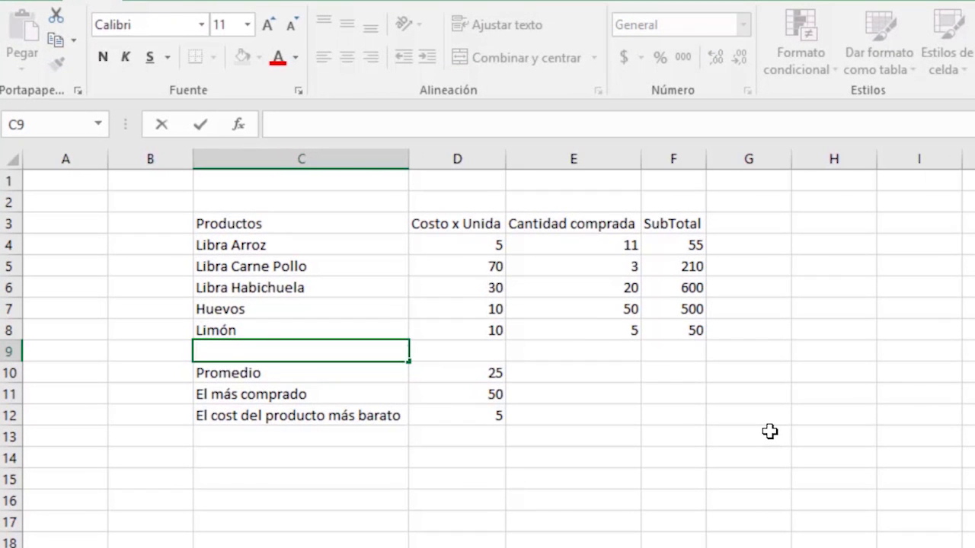
type("Total")
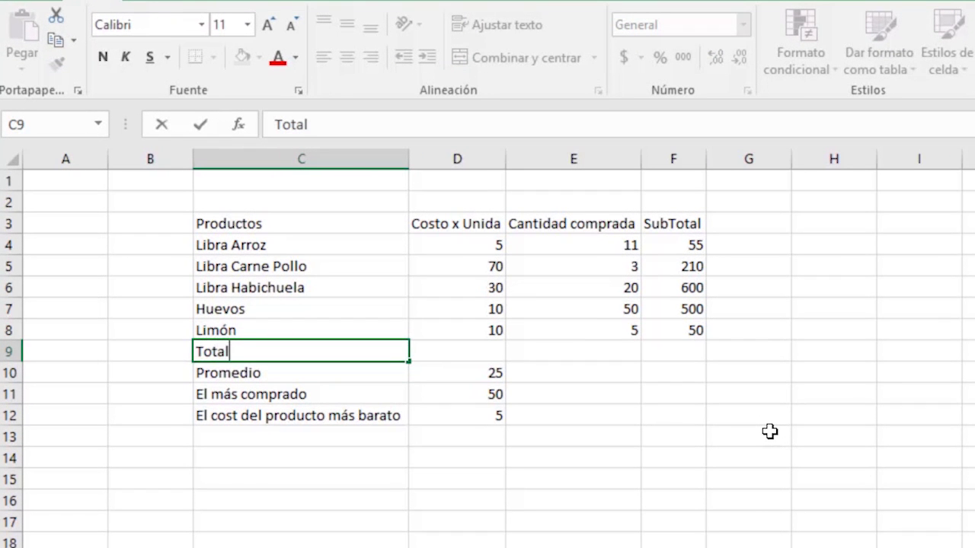
type(" a paga")
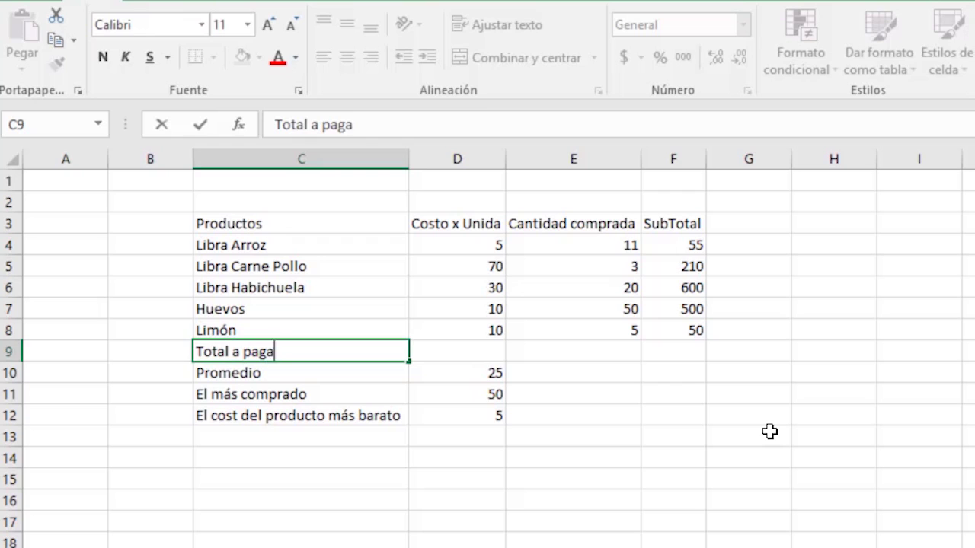
key("ctrl+Return")
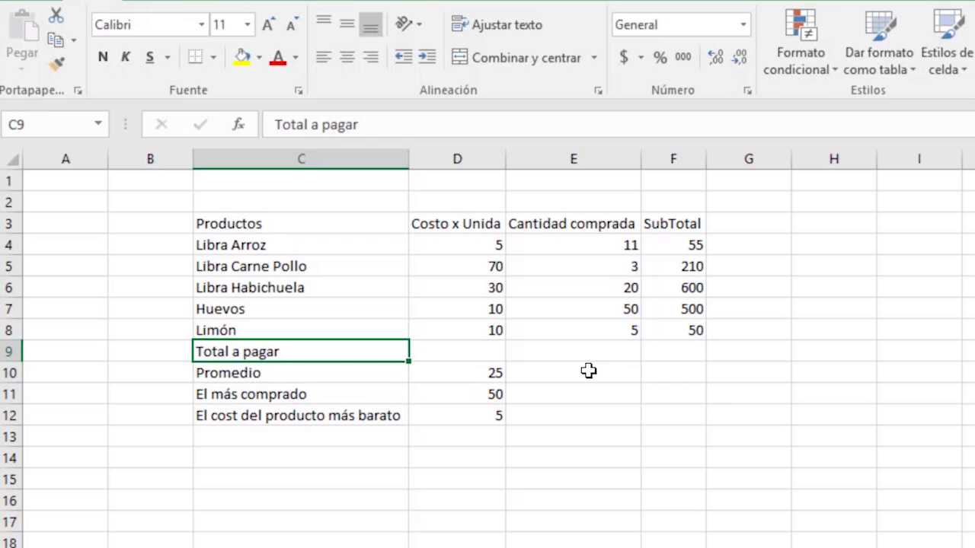
Calculate the total to pay in F9 with the SUMA function over the subtotals F4:F8 and review the formula.
left_click(690, 350)
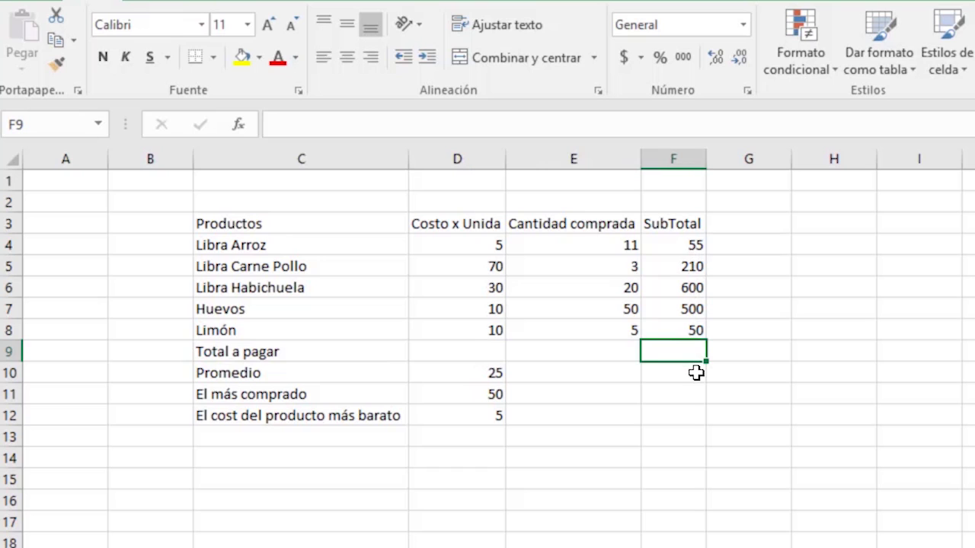
type("=")
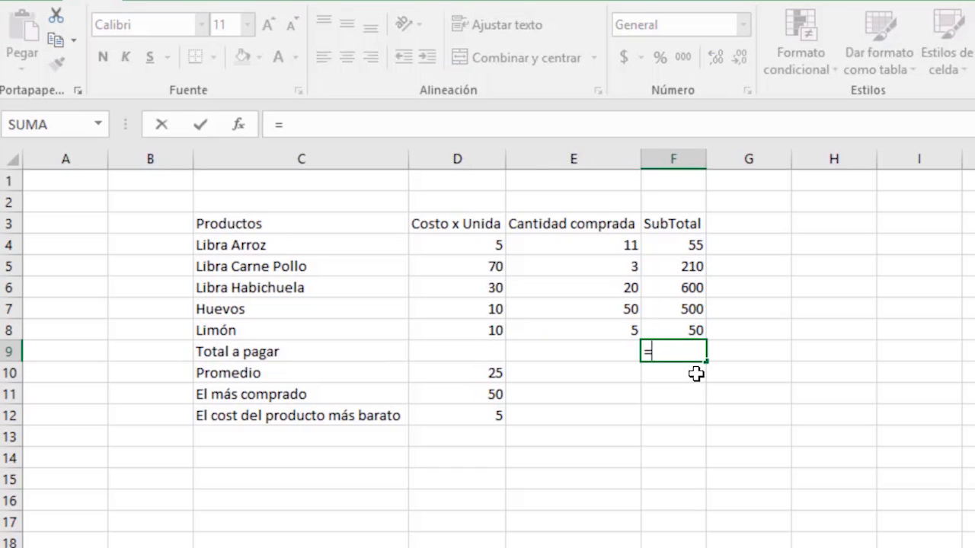
type("sum")
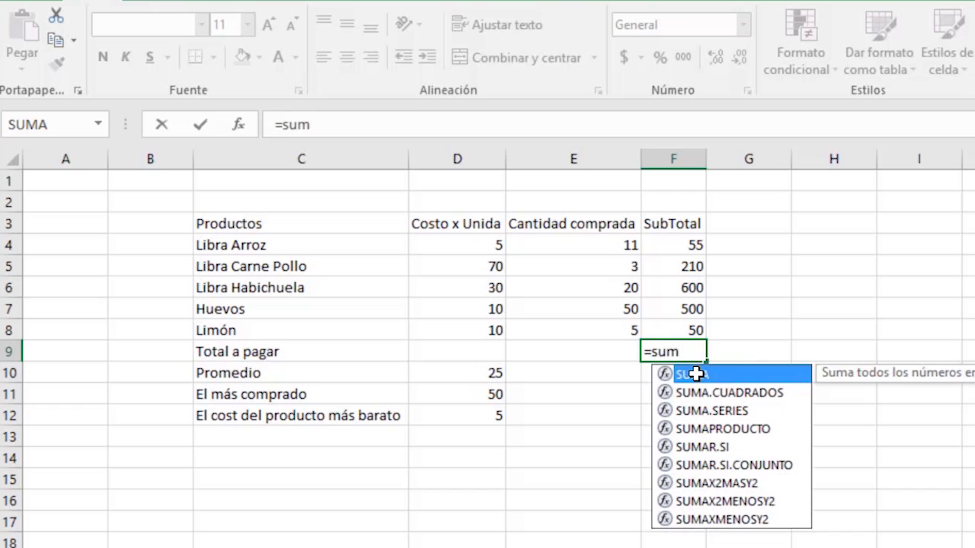
double_click(695, 373)
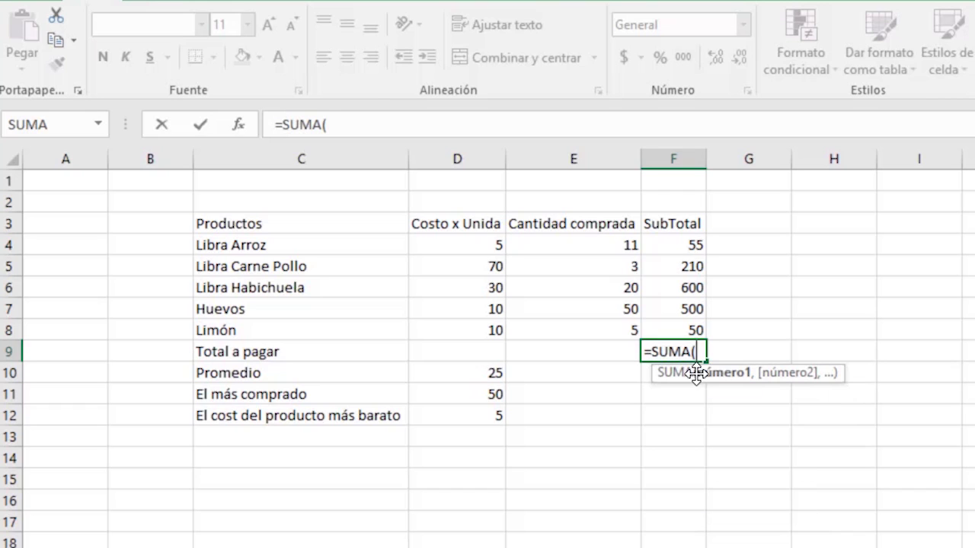
left_click_drag(693, 246, 693, 333)
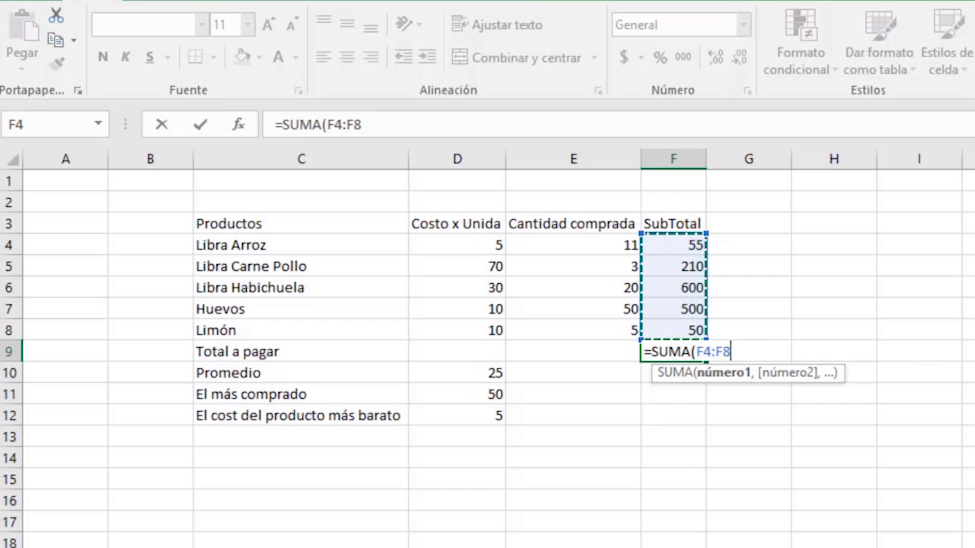
type(")")
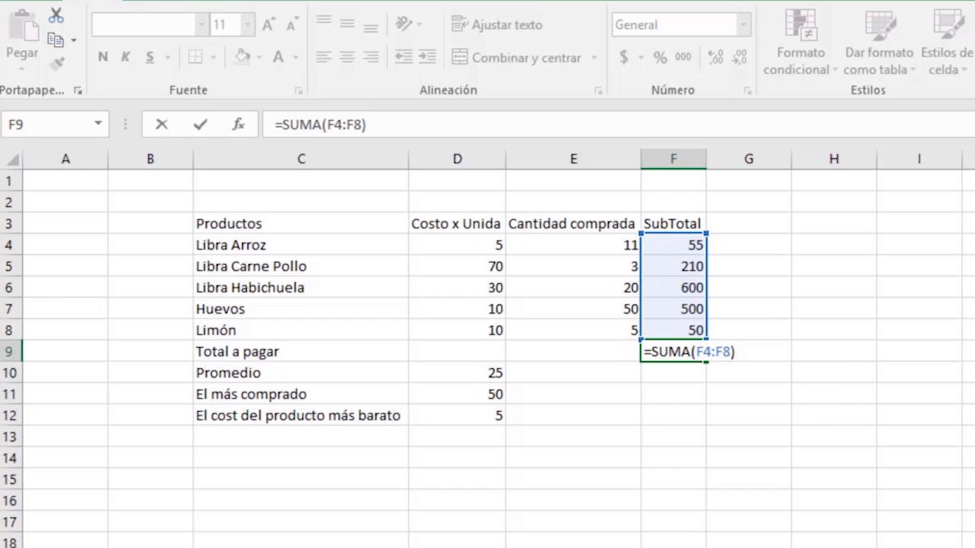
key("Return")
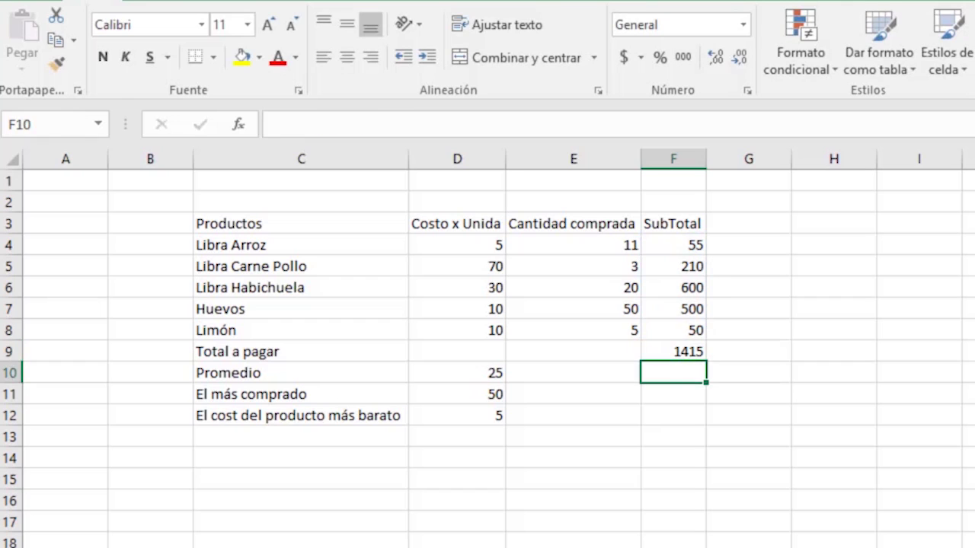
left_click(667, 353)
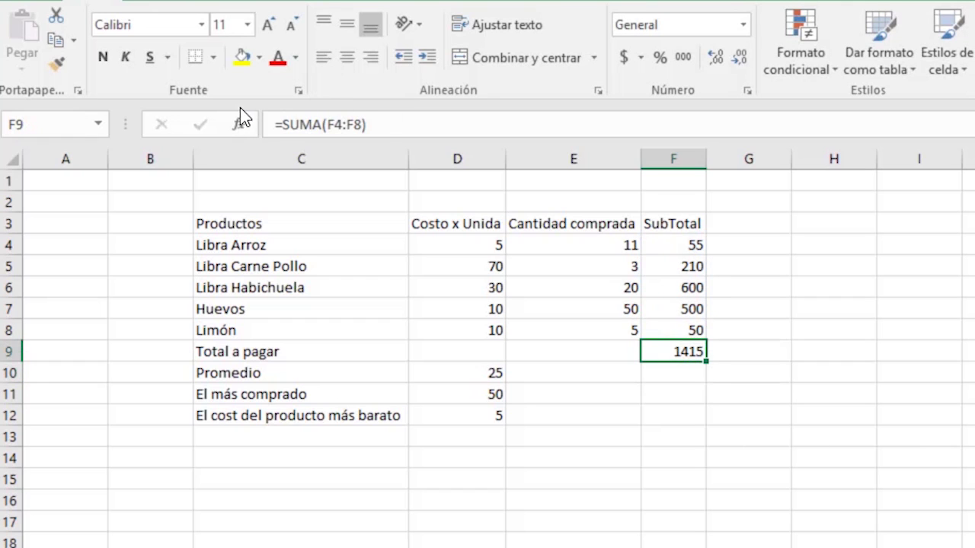
left_click(294, 122)
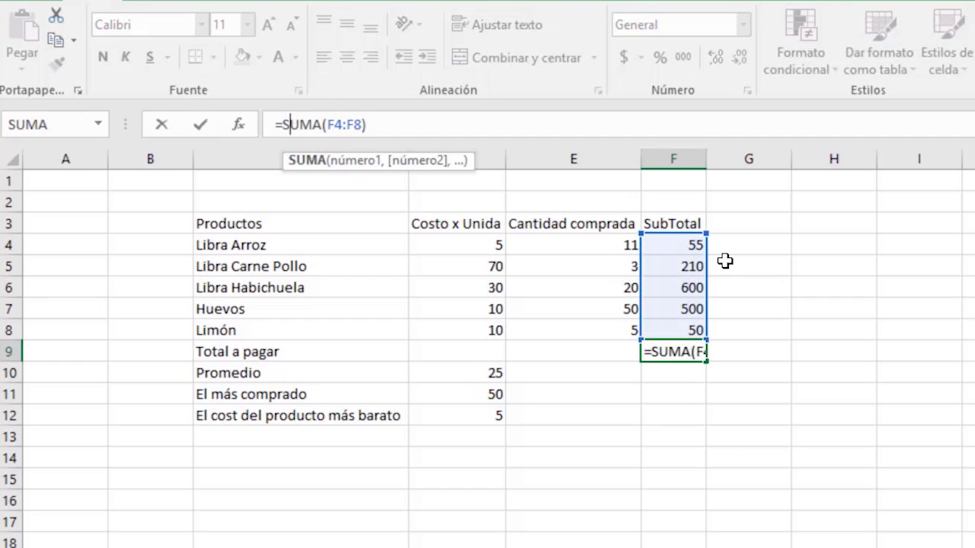
key("Return")
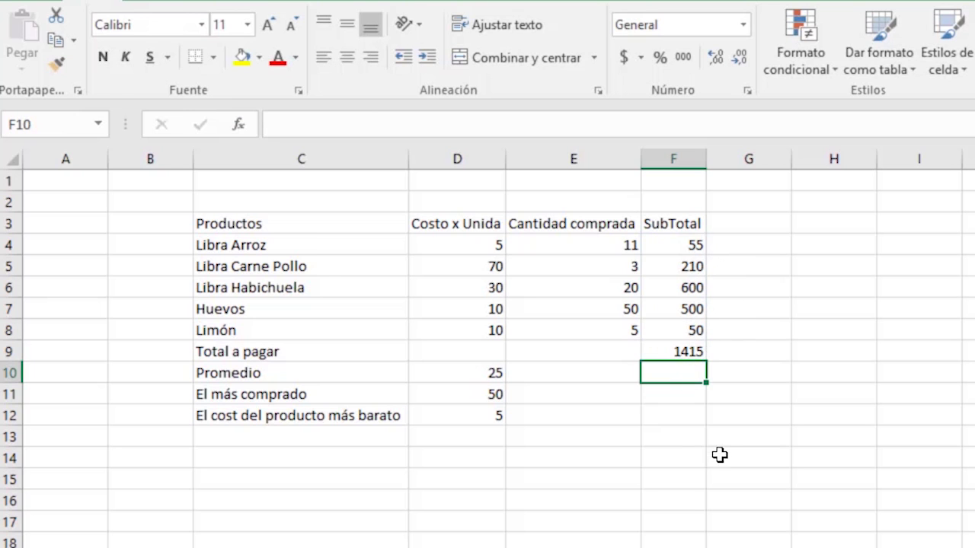
left_click(691, 353)
left_click(737, 547)
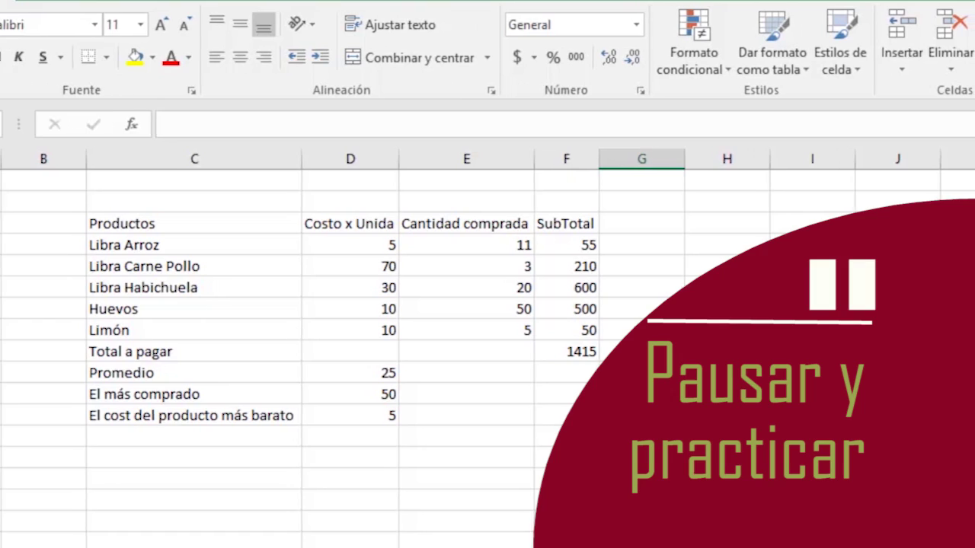
Make the Total a pagar row C9:F9 bold and set its font size to 14.
left_click(115, 351)
left_click_drag(56, 351, 511, 347)
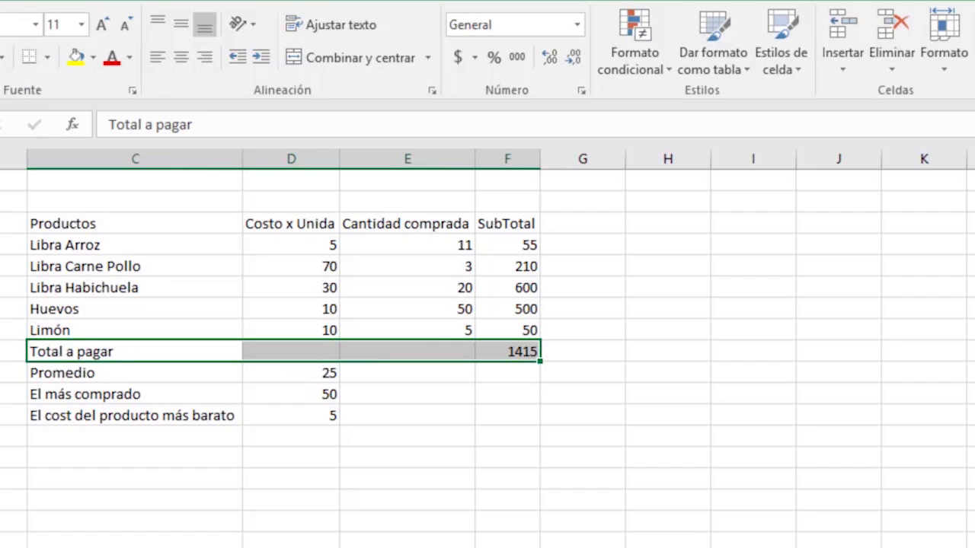
key("ctrl+n")
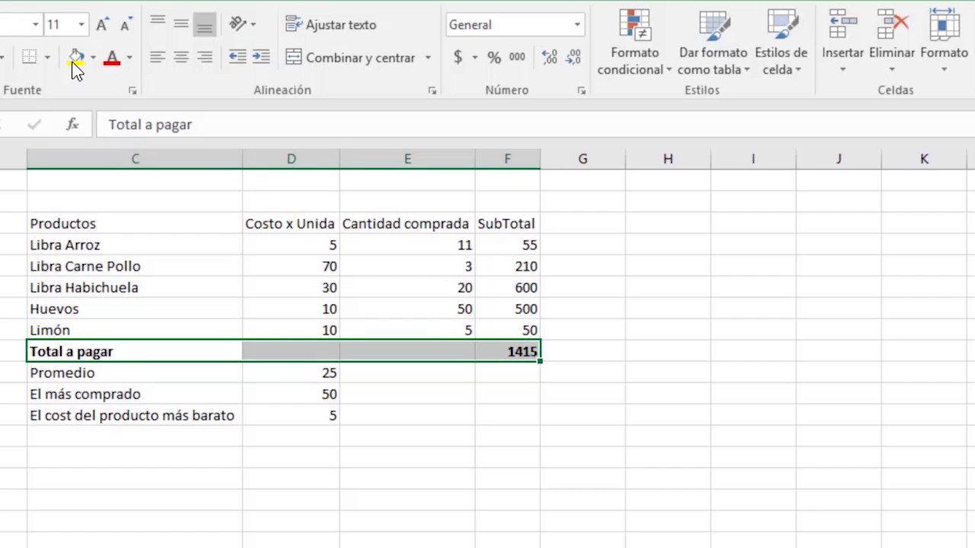
left_click(71, 21)
type("14")
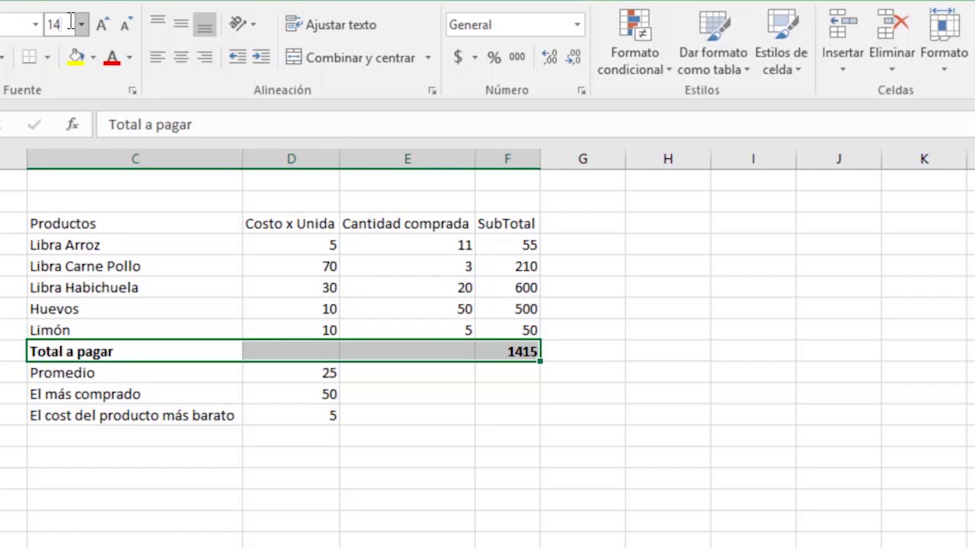
key("Return")
left_click(585, 499)
Format the header row C3:F3 in bold with a near-black fill and white text.
left_click_drag(64, 224, 511, 219)
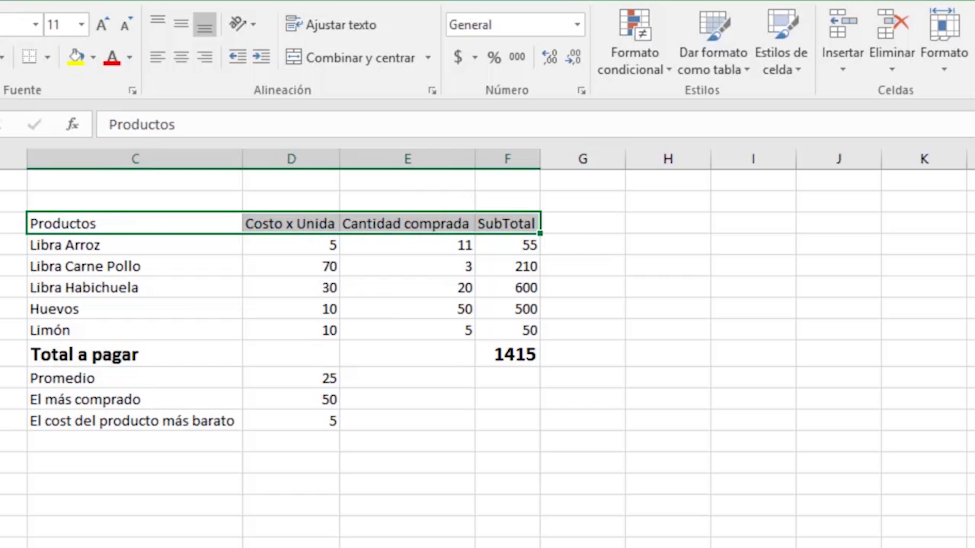
key("ctrl+n")
left_click(94, 61)
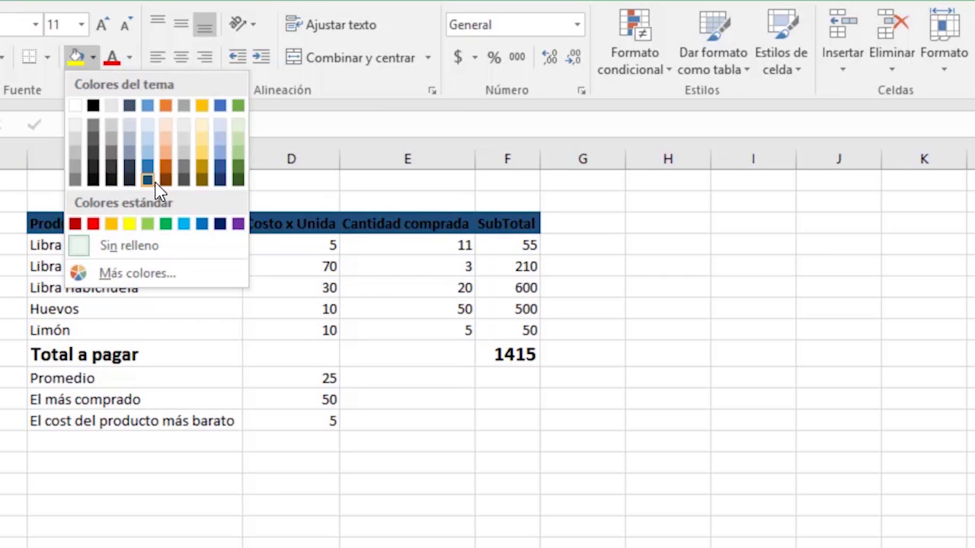
left_click(94, 180)
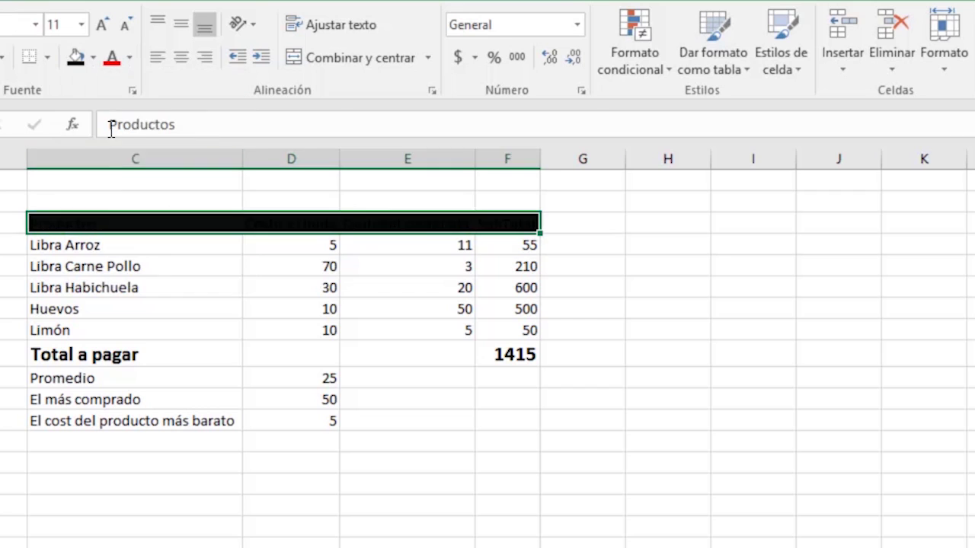
left_click(130, 58)
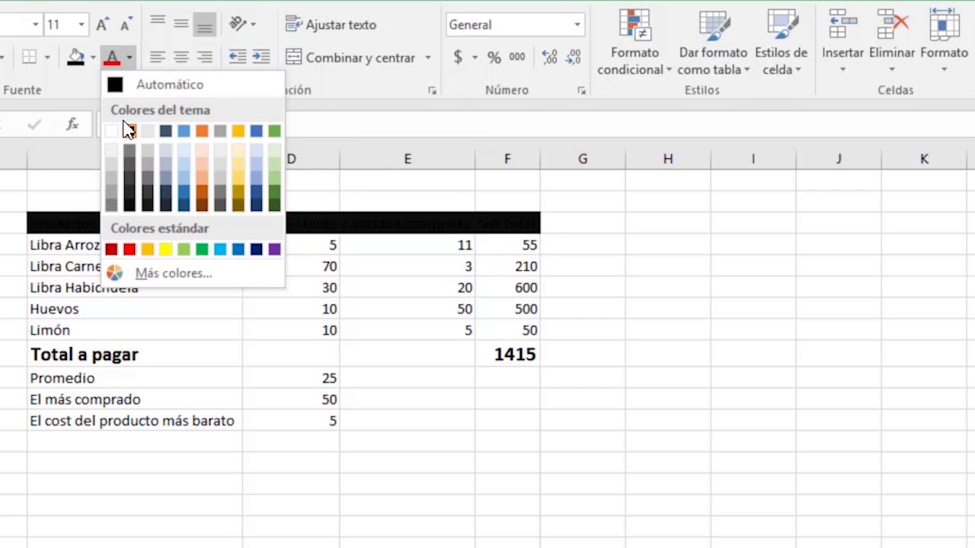
left_click(116, 130)
left_click(583, 541)
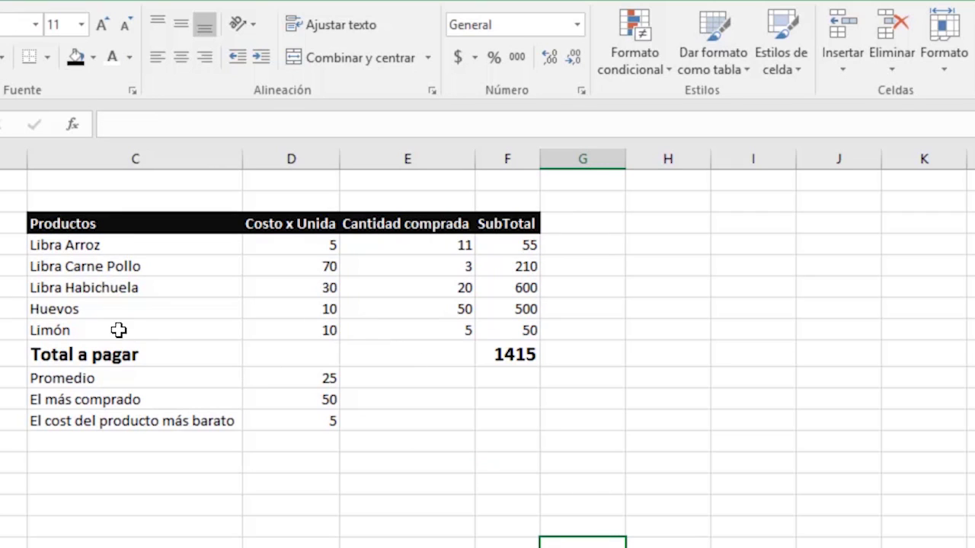
Right-align the summary labels in C10:C12 and left-align their values in D10:D12.
left_click(86, 381)
left_click_drag(85, 381, 163, 420)
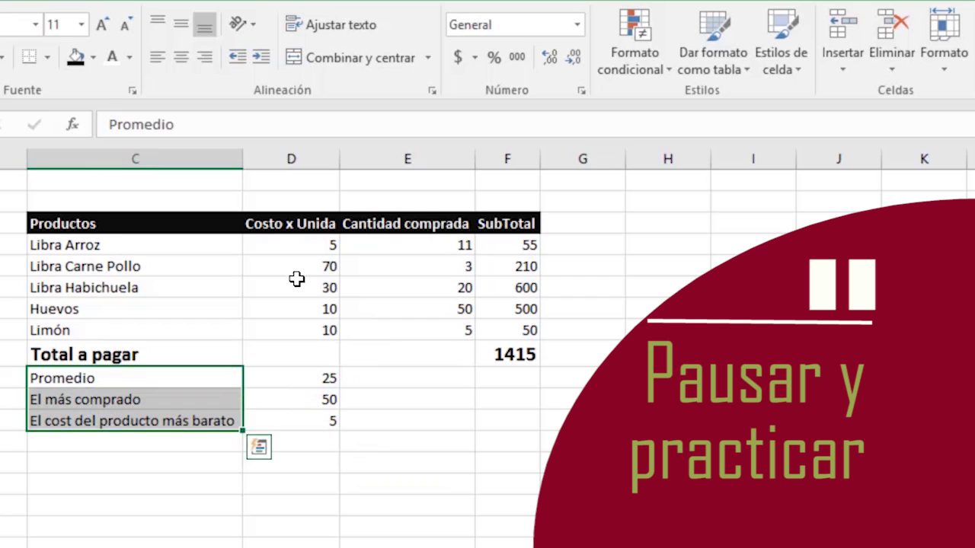
left_click(204, 59)
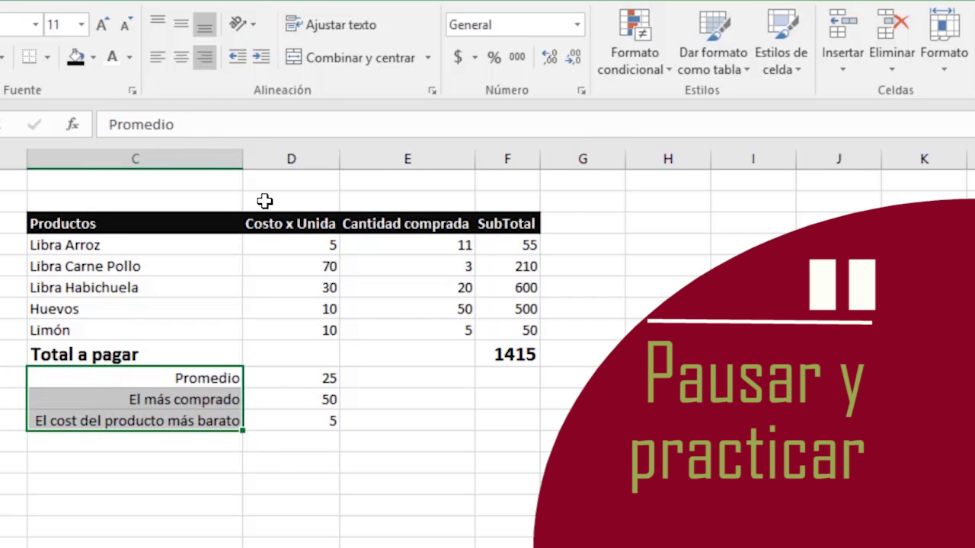
left_click(364, 467)
left_click_drag(326, 377, 322, 420)
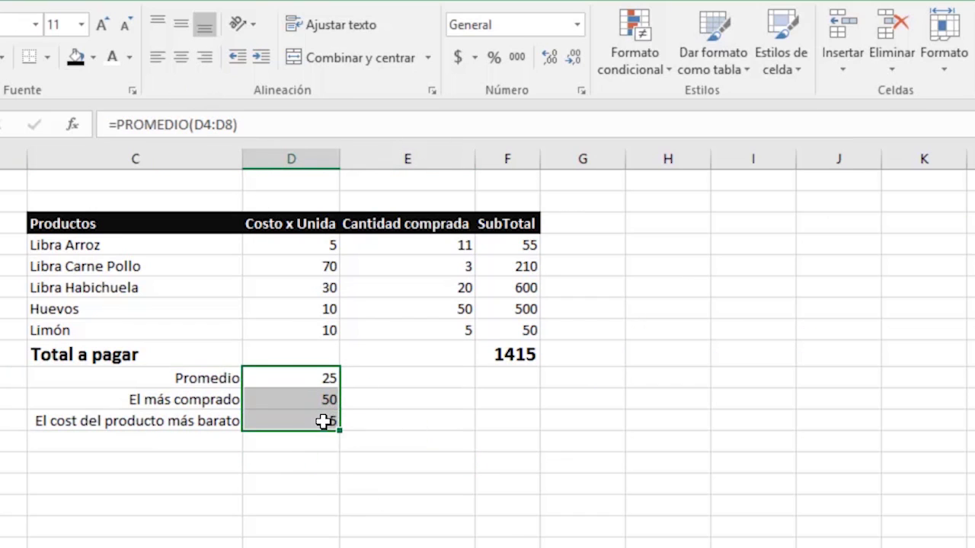
left_click(157, 58)
left_click(478, 455)
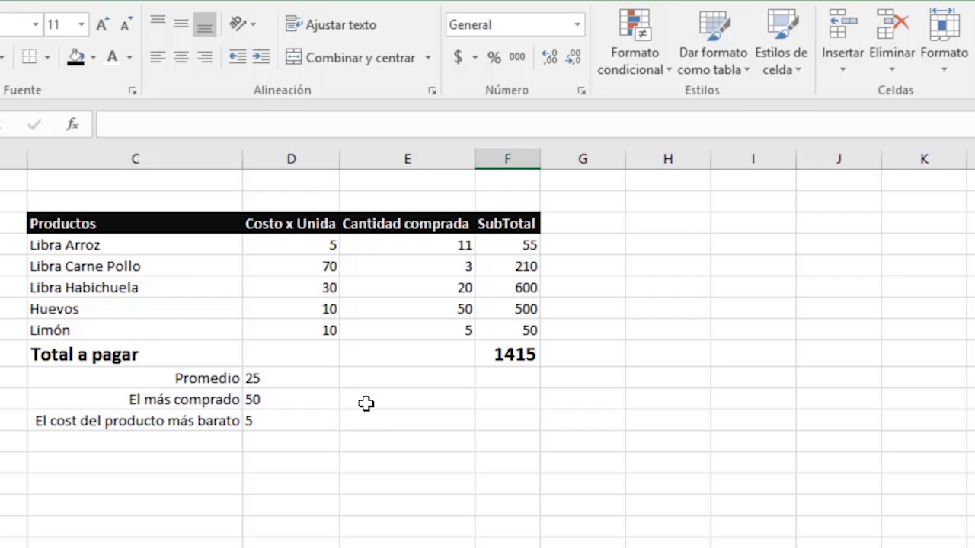
Merge and center the empty cells C2:F2 above the table headers.
left_click_drag(196, 200, 476, 193)
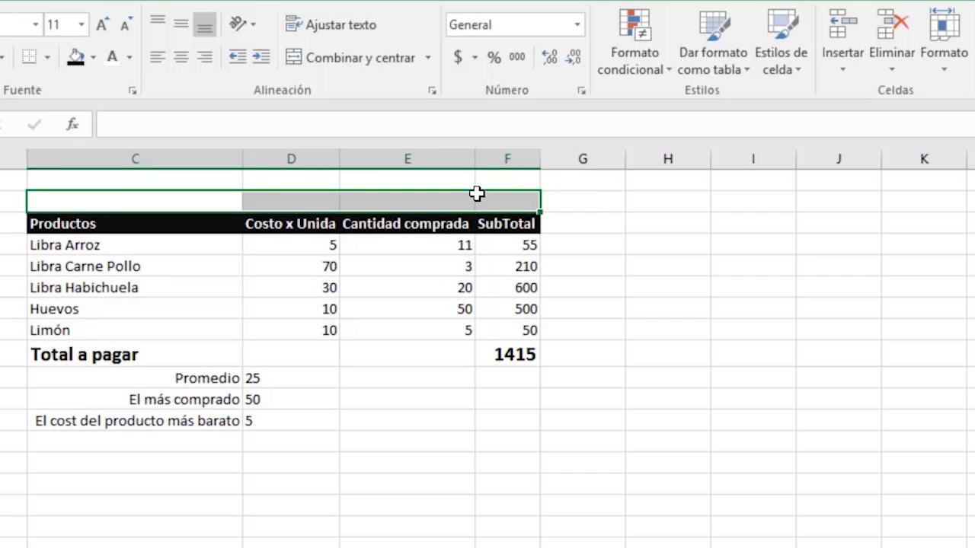
left_click(631, 206)
left_click(145, 200)
left_click_drag(145, 200, 501, 203)
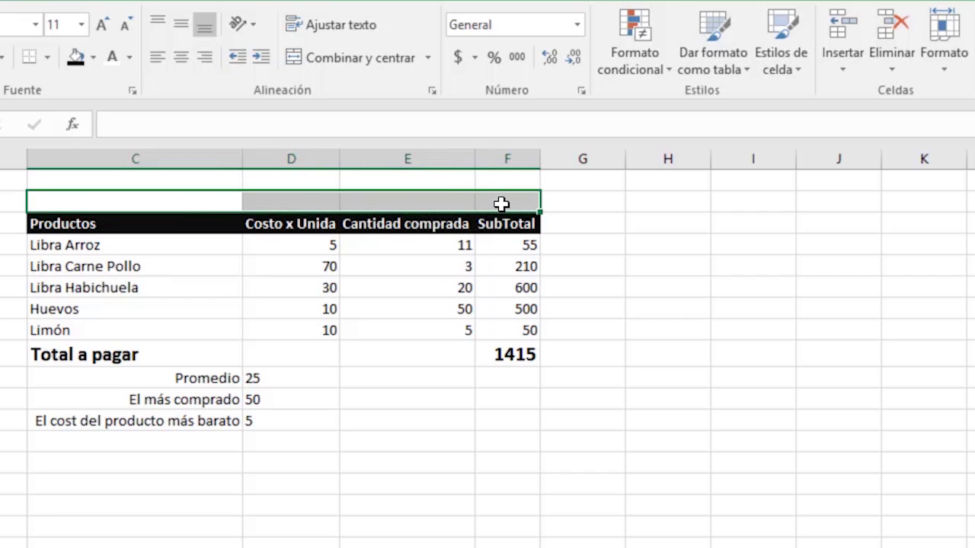
right_click(321, 202)
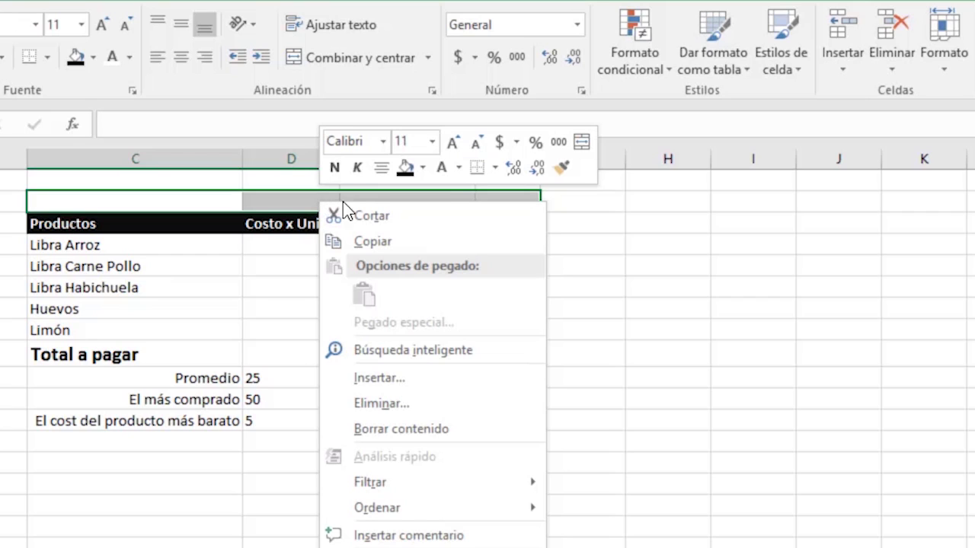
left_click(583, 143)
left_click(649, 304)
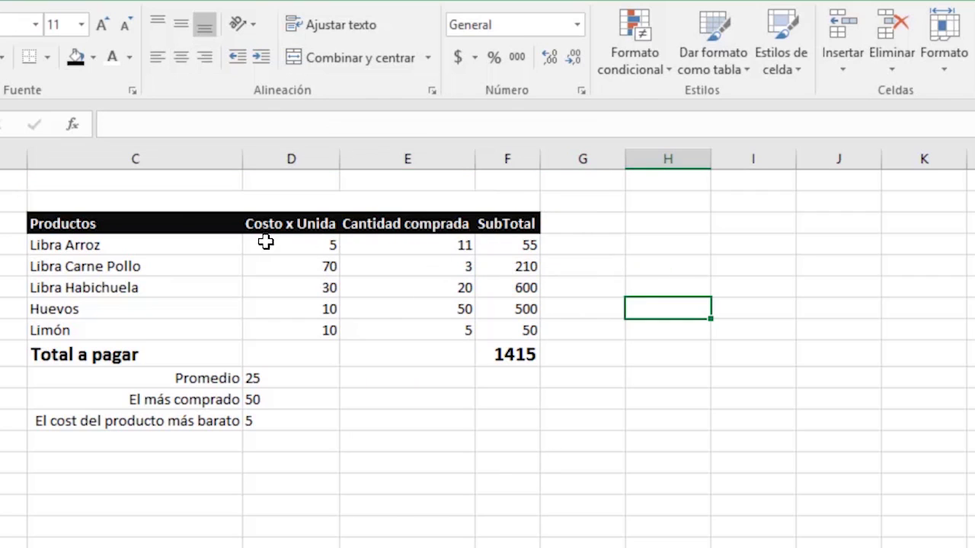
Enter the title Ejemplo de factura in the merged cell C2 above the table.
left_click(160, 203)
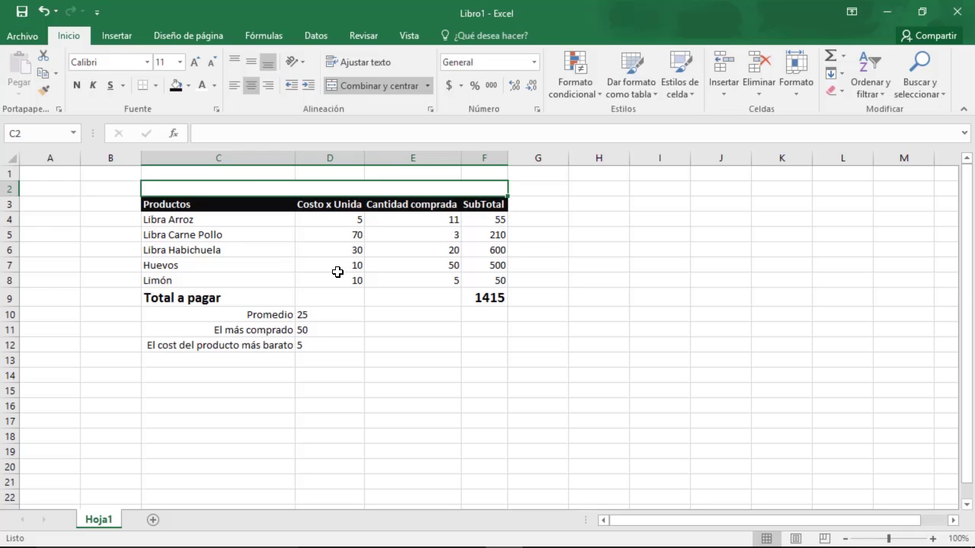
type("E")
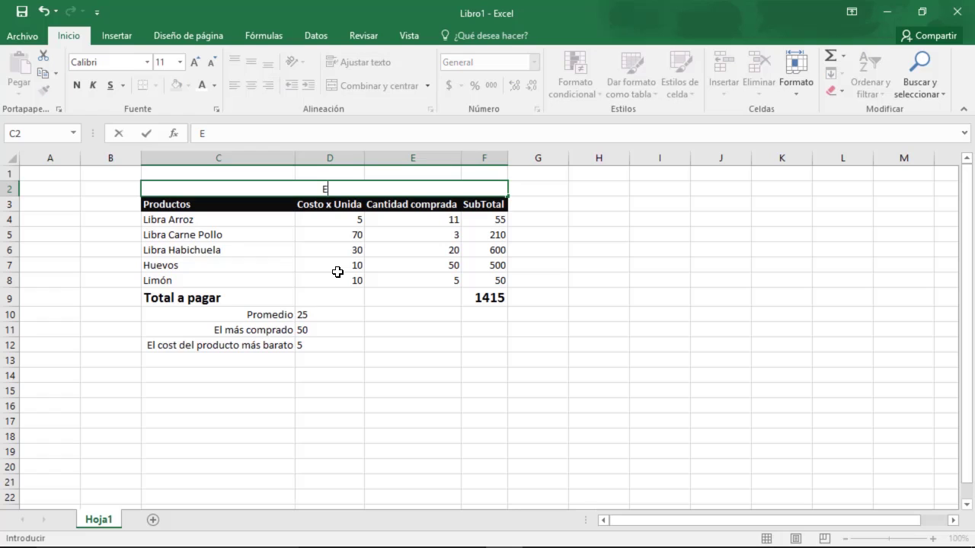
type("jemplo de factura")
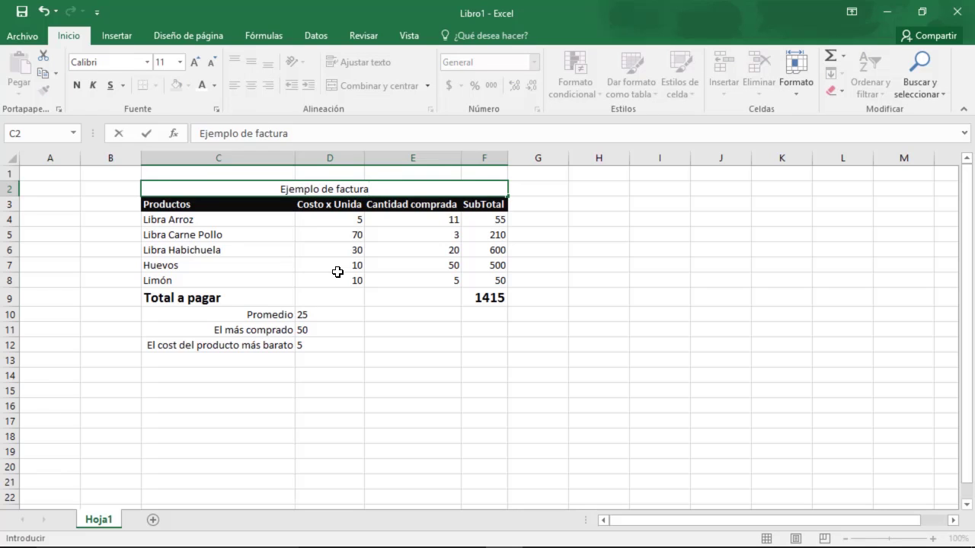
key("Return")
Set the title in C2 to font size 16 and make it bold.
left_click(307, 188)
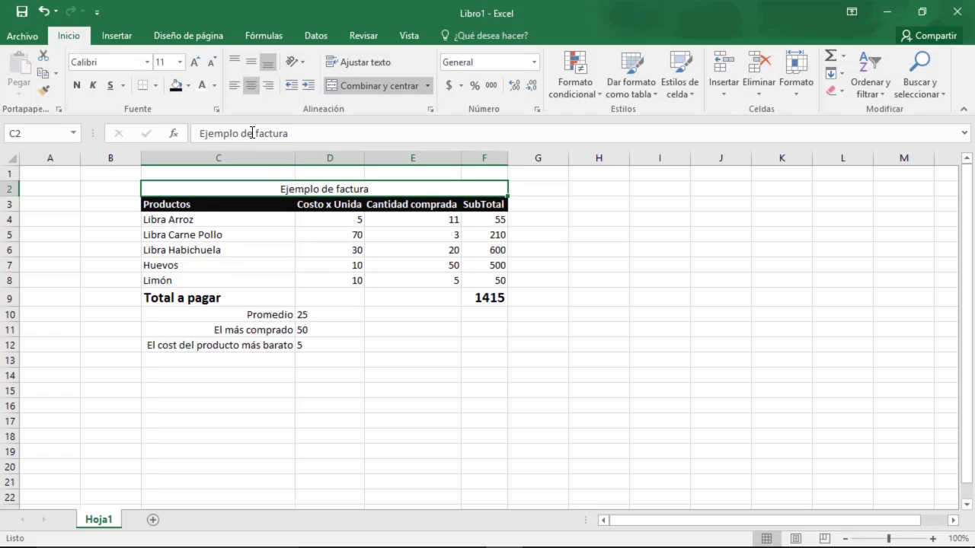
left_click(163, 62)
type("16")
key("Return")
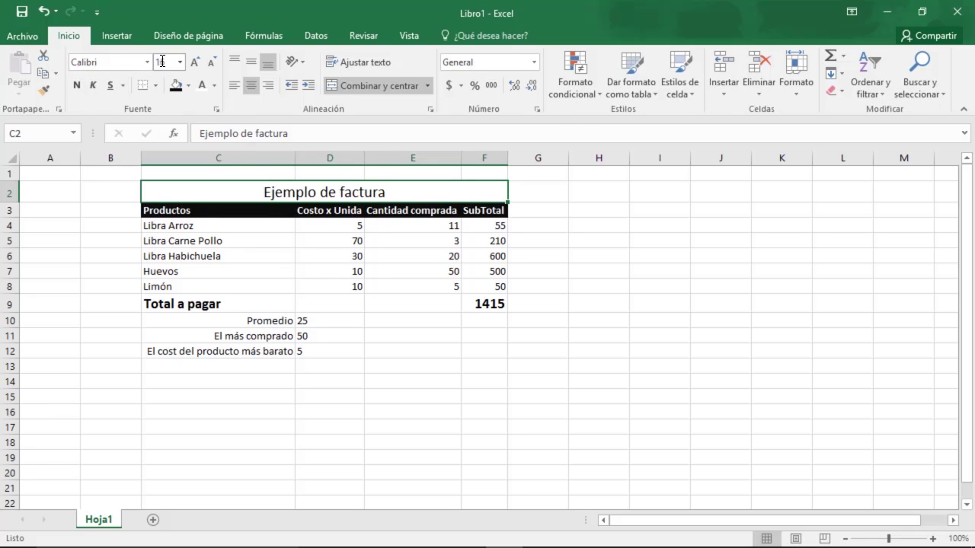
left_click(76, 85)
left_click(512, 443)
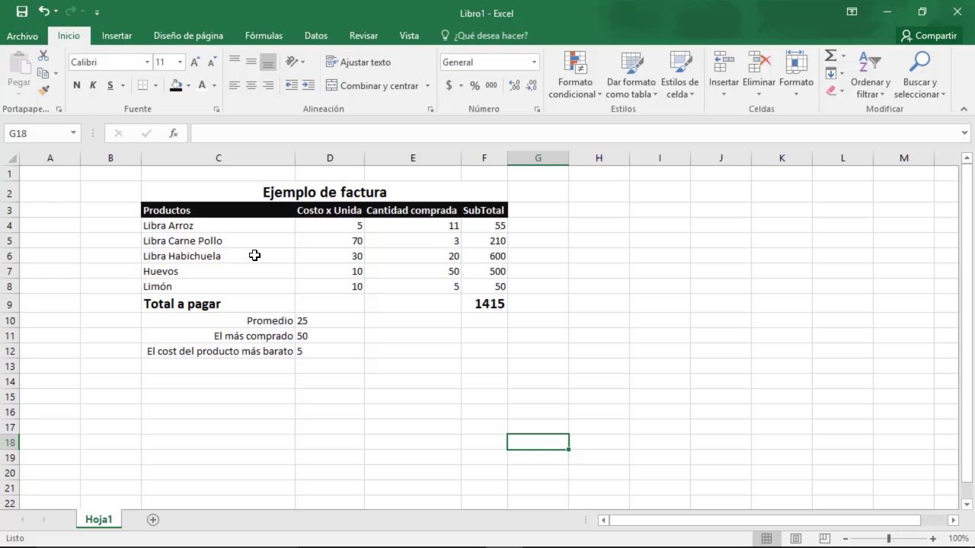
Examine the unit costs in column D, the purchased quantity of Huevos and the subtotal formulas in F4:F6.
left_click(345, 227)
left_click(343, 270)
left_click(351, 241)
left_click(347, 272)
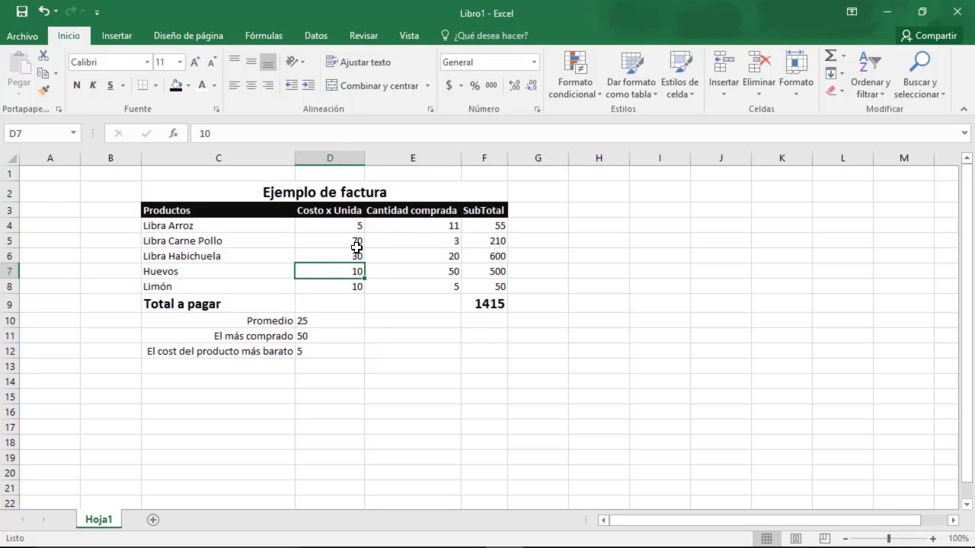
left_click(384, 271)
left_click(481, 225)
left_click(478, 241)
left_click(491, 257)
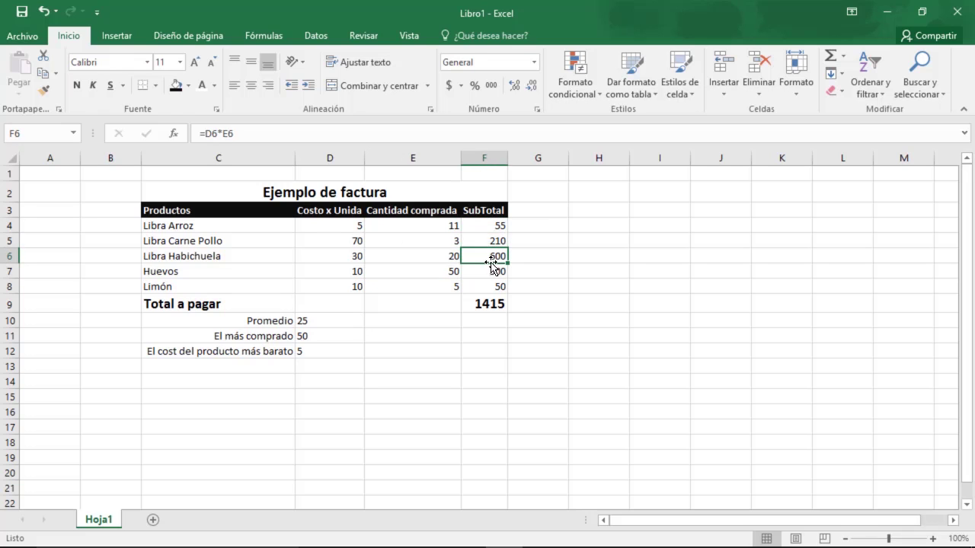
Review the subtotal formula in F4 and the average, maximum and minimum formulas in D10:D12.
left_click(497, 222)
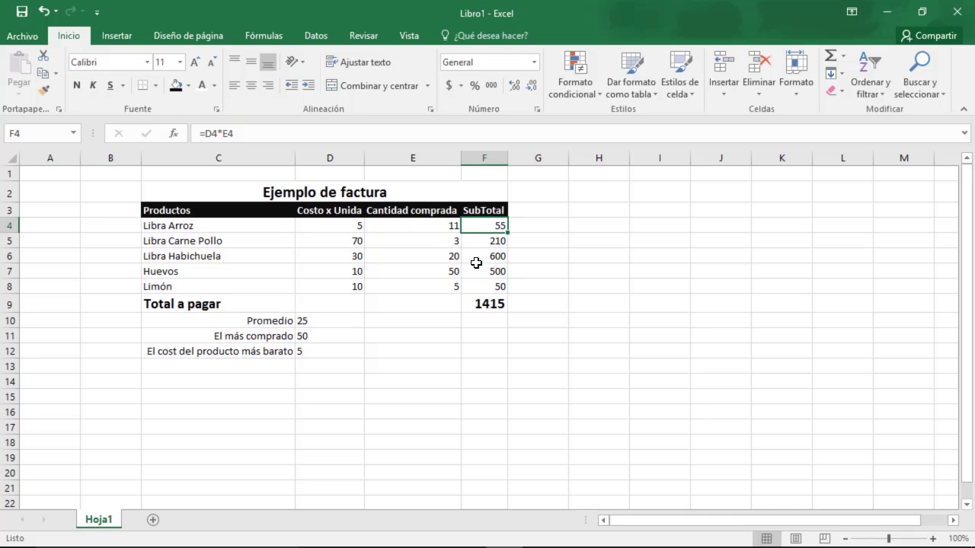
left_click(271, 138)
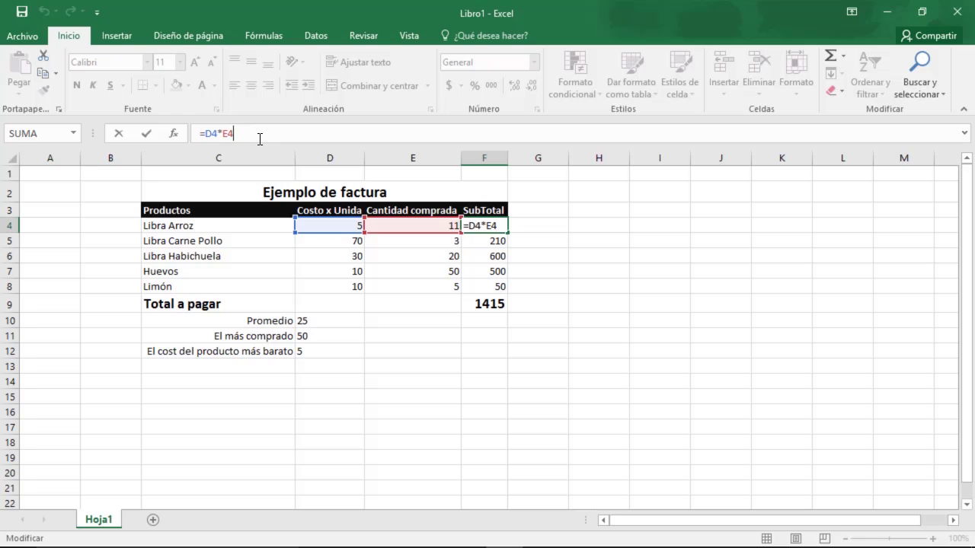
key("Return")
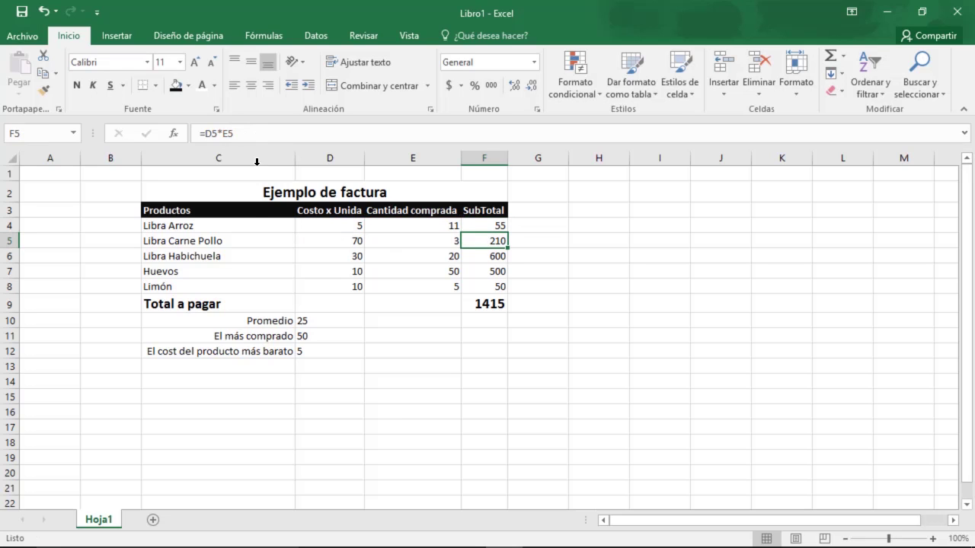
left_click_drag(334, 331, 328, 322)
left_click(331, 321)
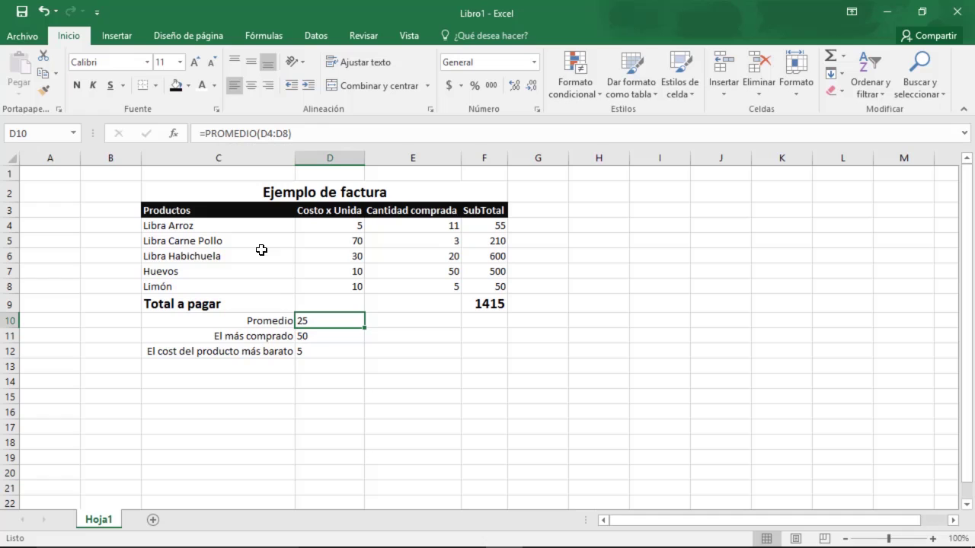
left_click(334, 333)
left_click(323, 350)
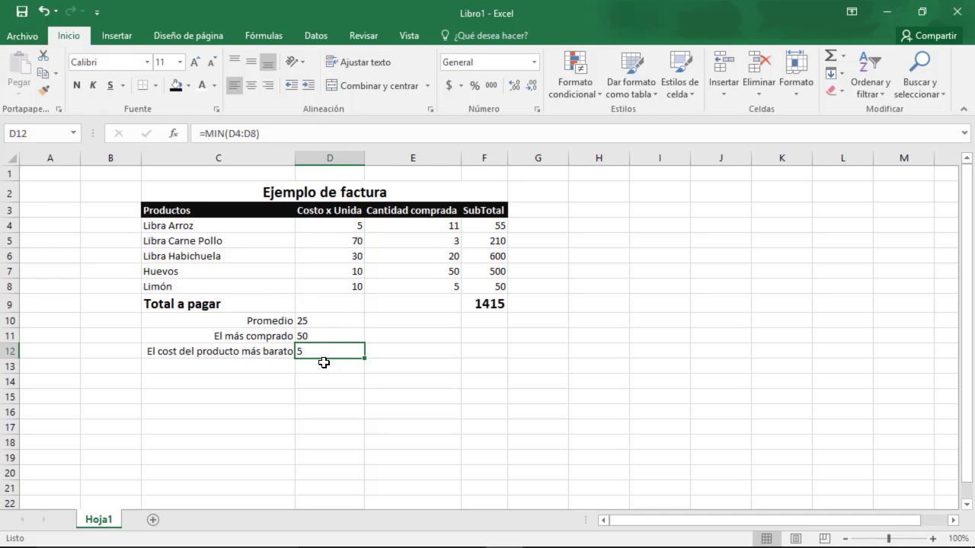
Rename the invoice sheet Hoja1 as Ejemplo 1.
double_click(101, 521)
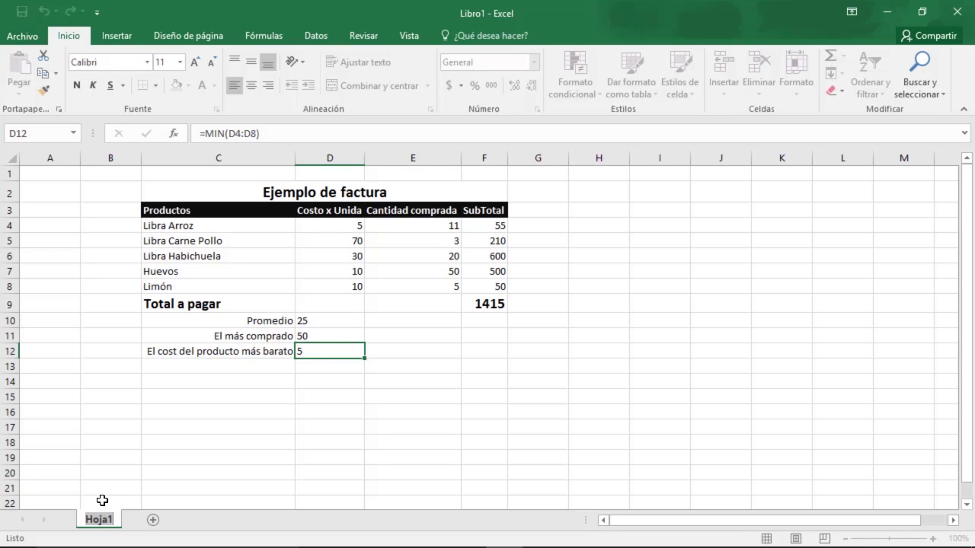
left_click(102, 469)
double_click(103, 521)
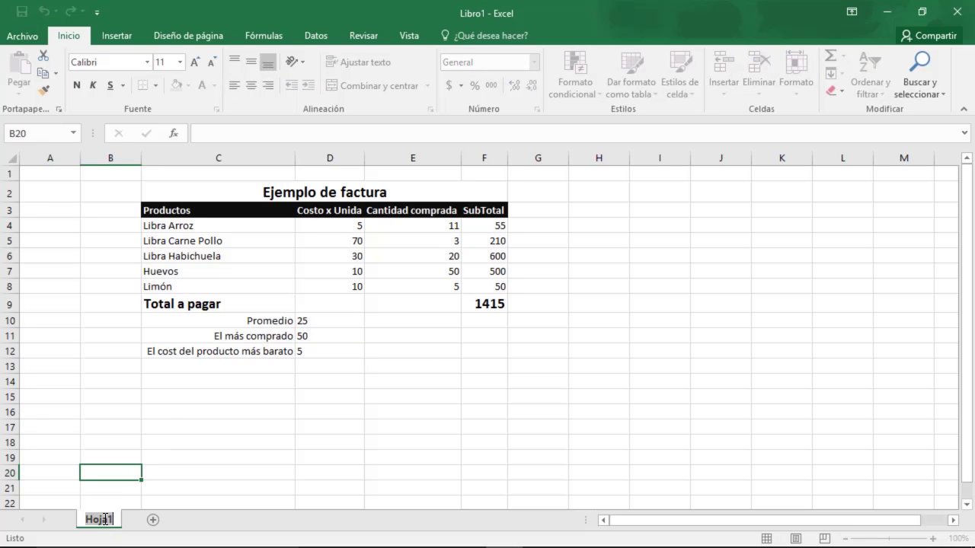
type("E")
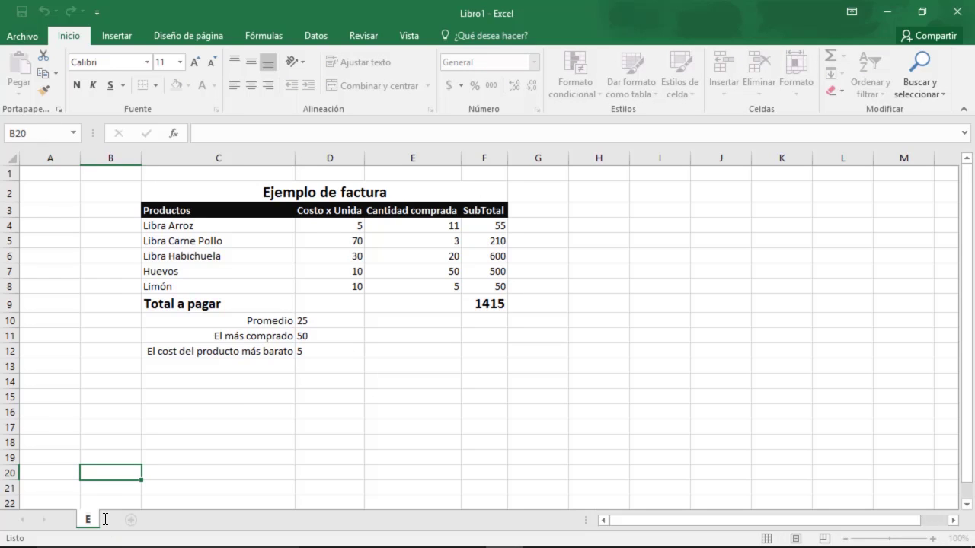
type("jemplo 1")
key("Return")
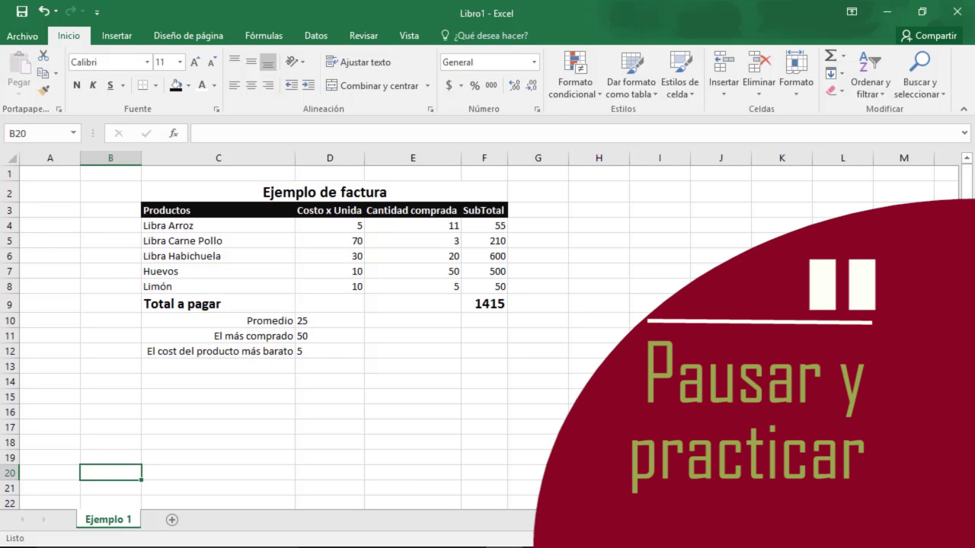
Add a new worksheet after Ejemplo 1 and name it Ejemplo 2.
left_click(172, 521)
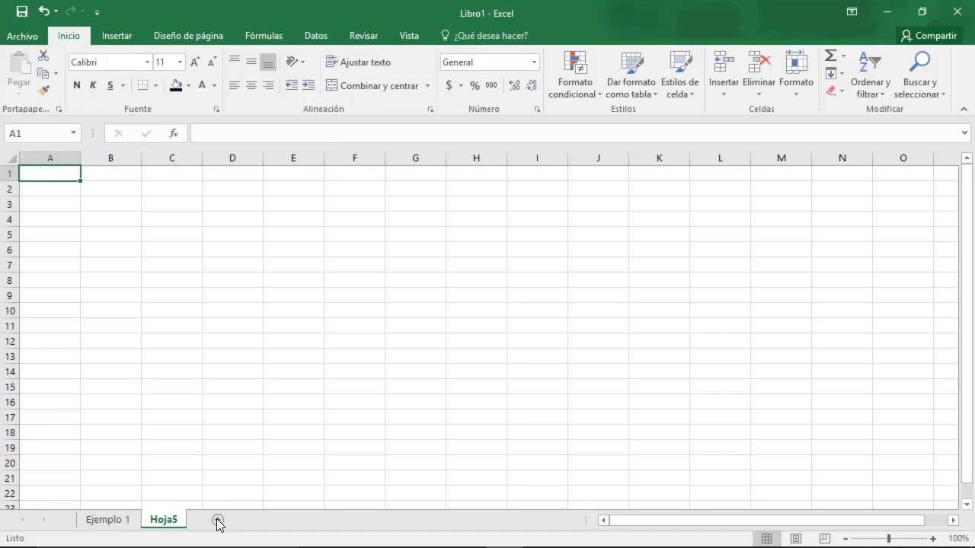
double_click(159, 525)
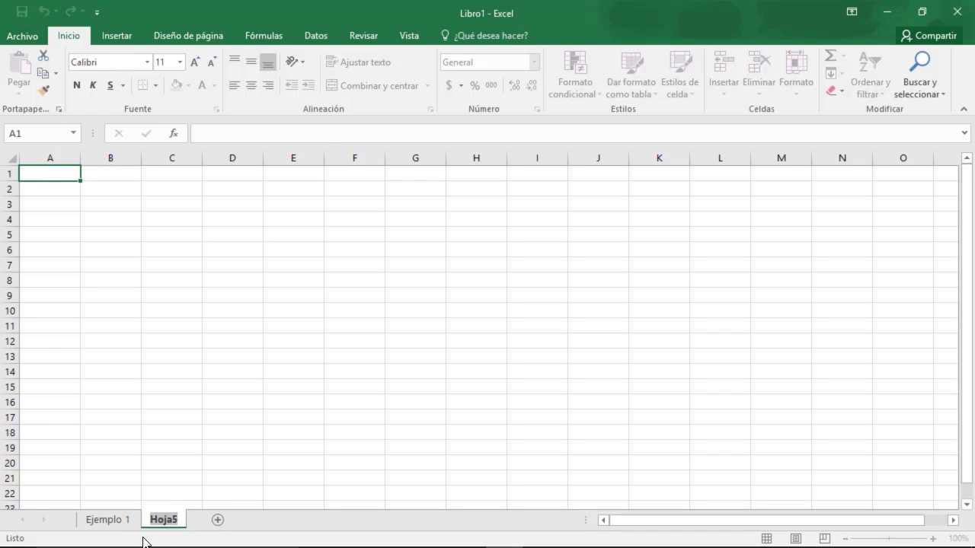
type("Ejemp")
key("BackSpace")
key("BackSpace")
key("BackSpace")
key("BackSpace")
type("jemplo 2")
key("Return")
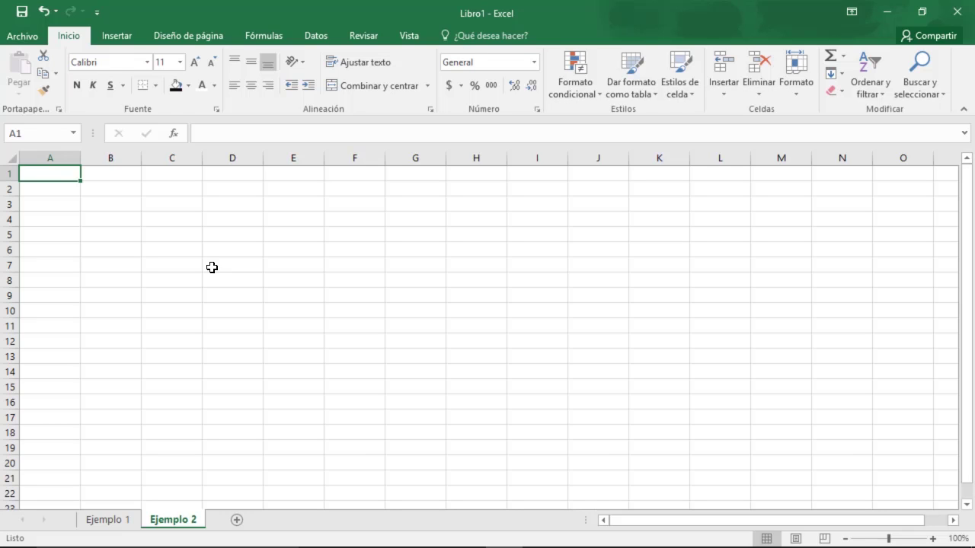
Enter the headers Asignatura, Parcial 1, Parcial 2 and Promedio Parciales in B3:E3.
left_click(125, 193)
left_click(136, 207)
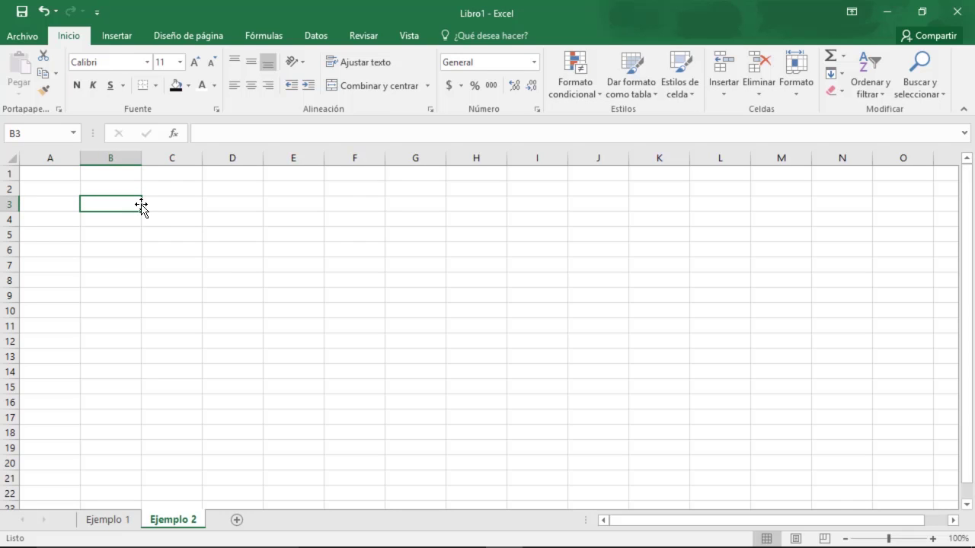
type("Asignatura")
key("Tab")
type("Parcial 1")
key("Tab")
type("Parcial 2")
key("Tab")
type("Promedio Parciales")
key("Tab")
Enter the headers Nota Práctica, Examen Final, Calificación Final and Pasé? in F3:I3.
type("Nota Práctica")
key("Tab")
type("Examen Final")
key("Tab")
type("Calificación Final")
key("Return")
left_click(609, 204)
type("Pasó?")
key("Escape")
type("Pasé?")
key("Return")
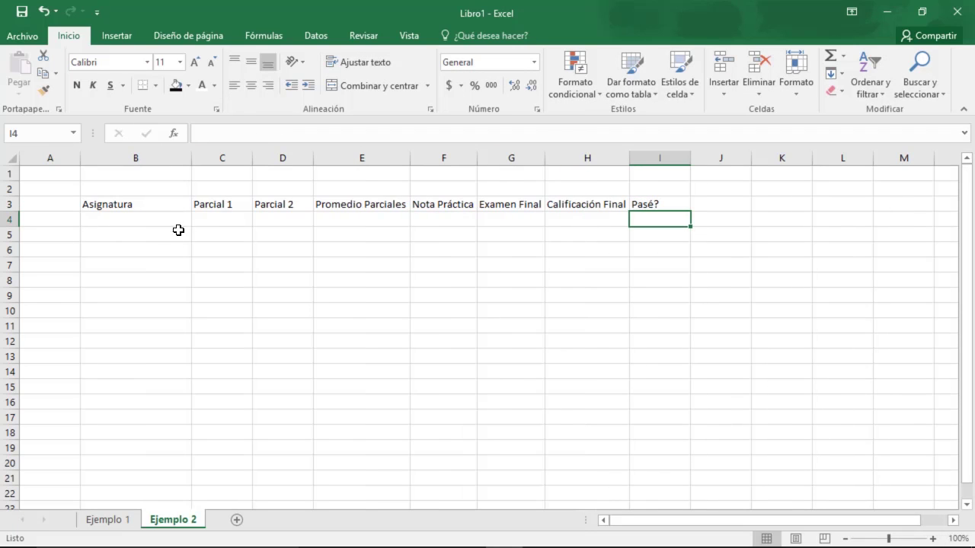
List the subjects Historia Dominicana, Matemática Básica I, Informática Básica, Física I and Deporte in B4:B8.
left_click(177, 216)
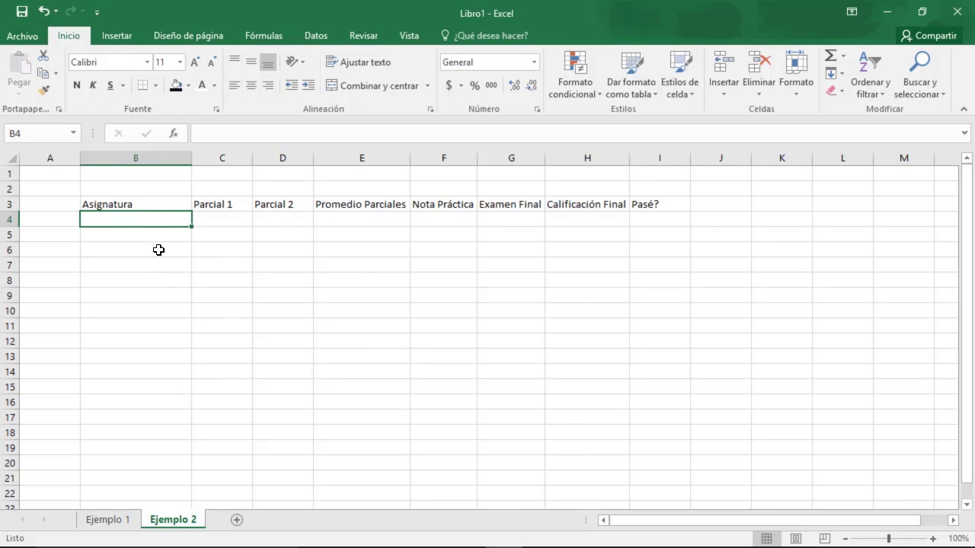
type("Historia Dominicana")
key("Return")
type("Matemática Básica I")
key("Return")
type("Informática Básica")
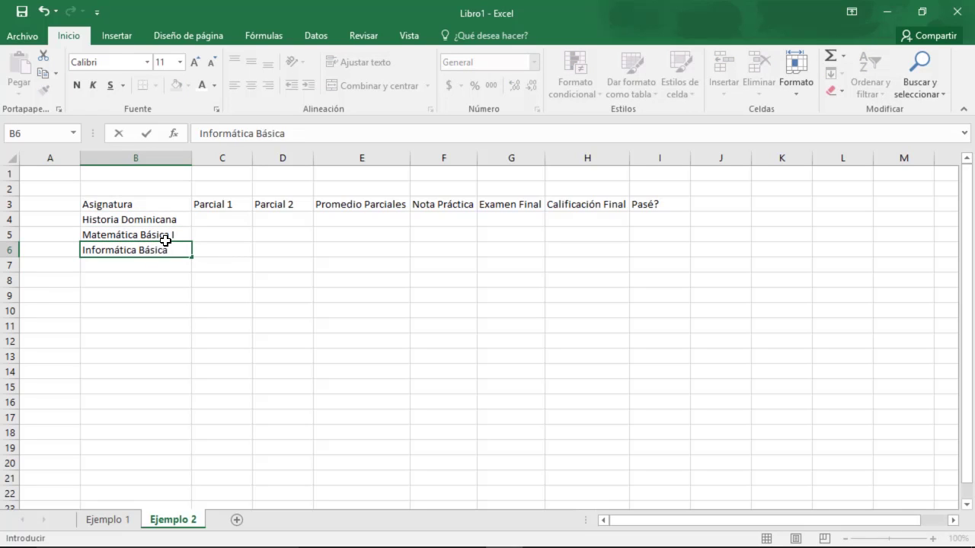
key("Return")
type("Física I")
key("Return")
type("Deporte")
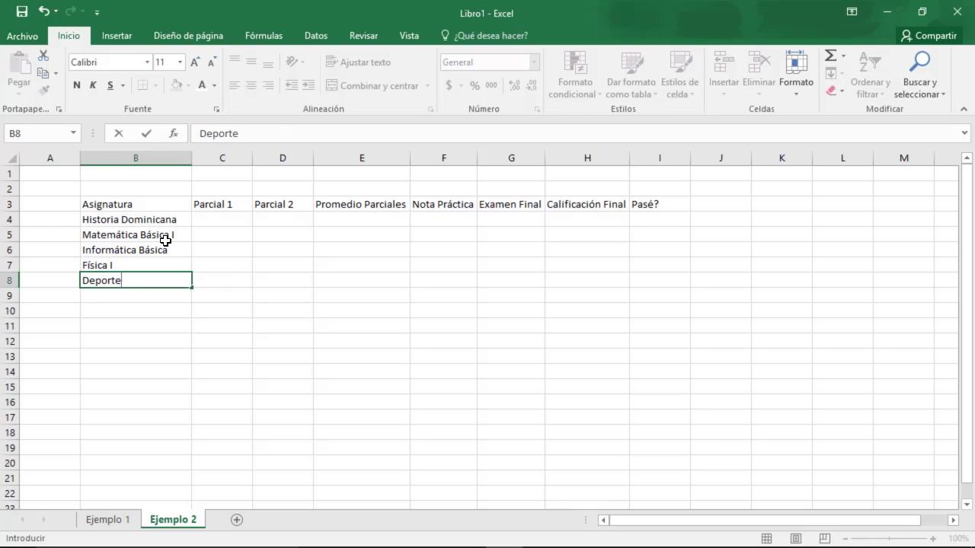
key("Tab")
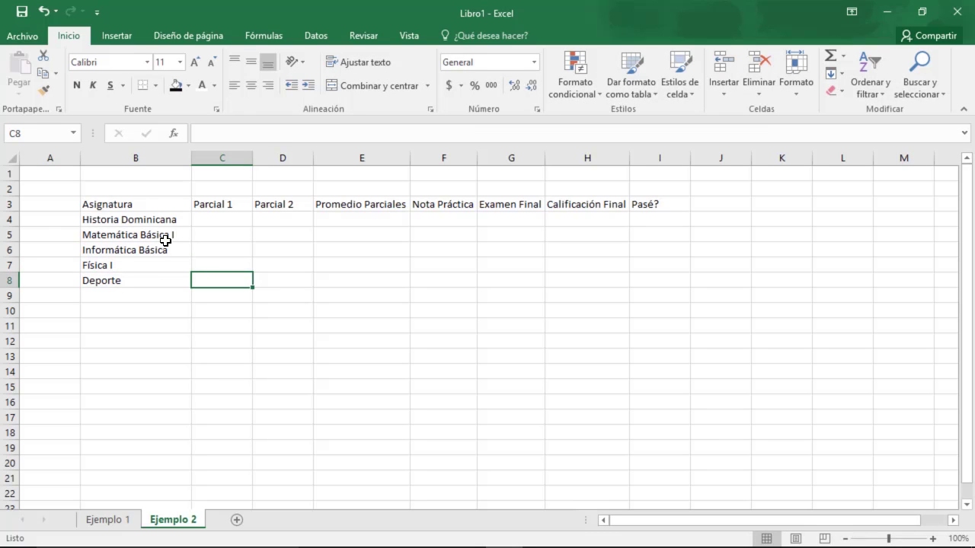
Enter the Parcial 1 grades 80, 90, 78, 100 and 79 in C4:C8.
key("Up")
key("Up")
key("Up")
key("Up")
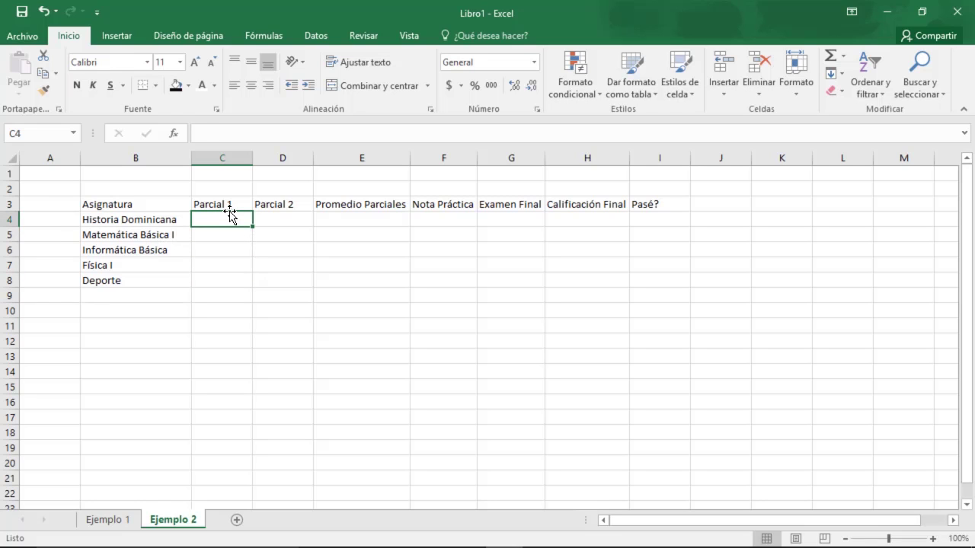
type("80")
key("Return")
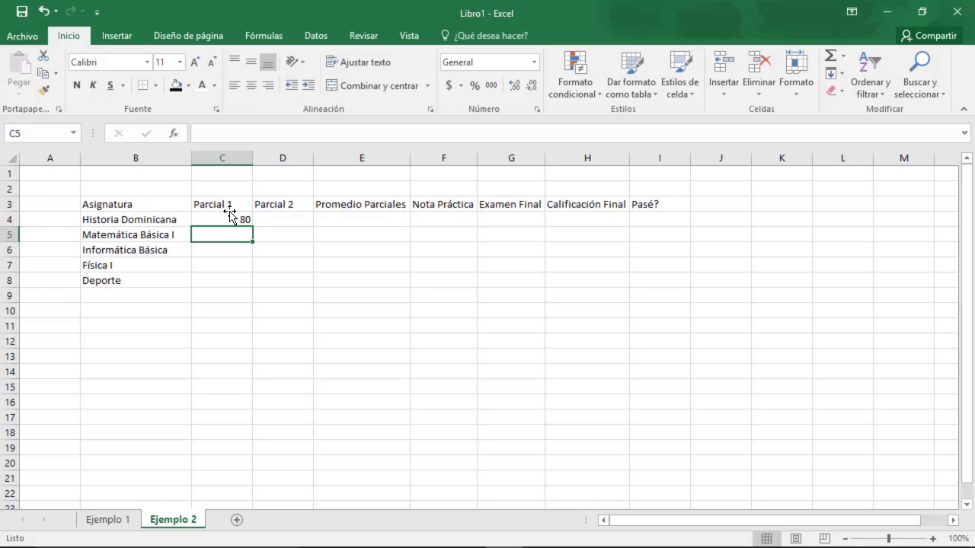
type("90")
key("Return")
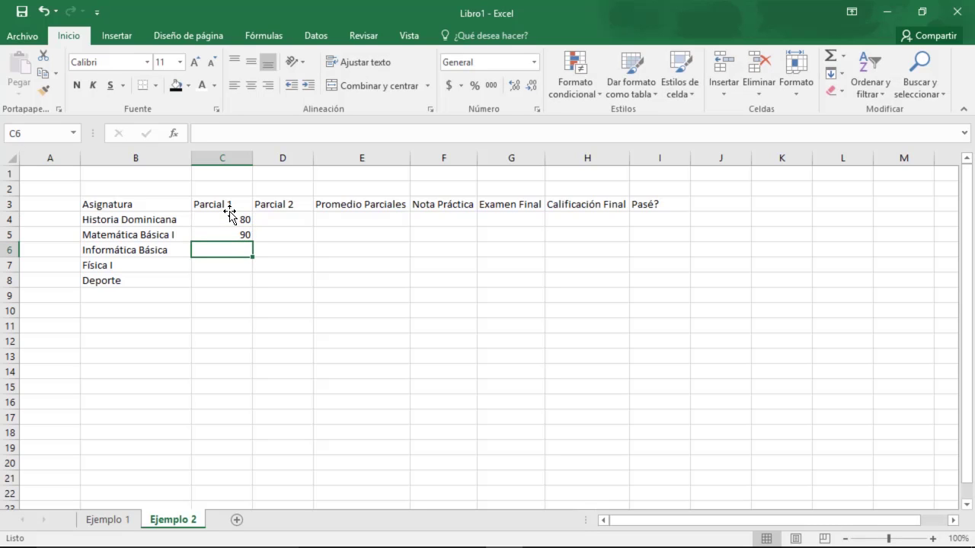
type("78")
key("Return")
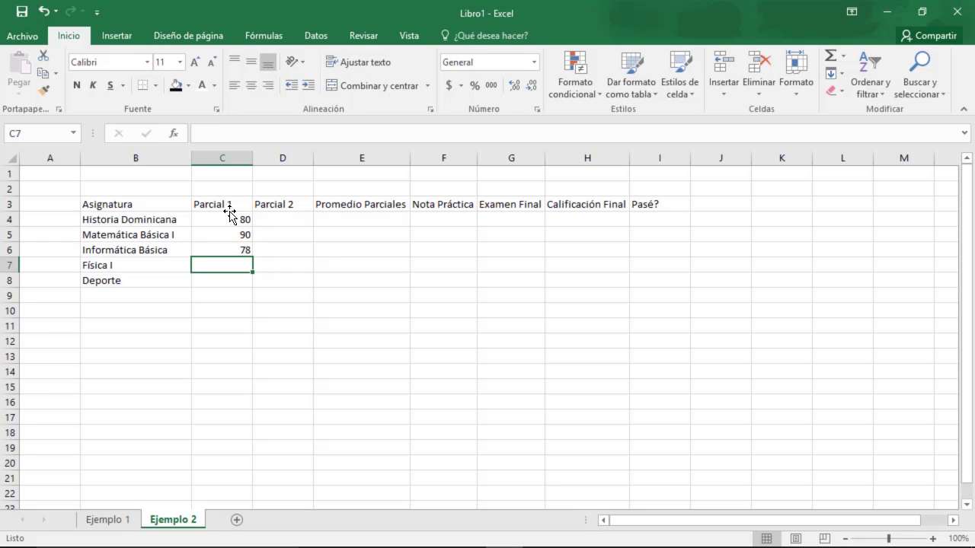
type("100")
key("Return")
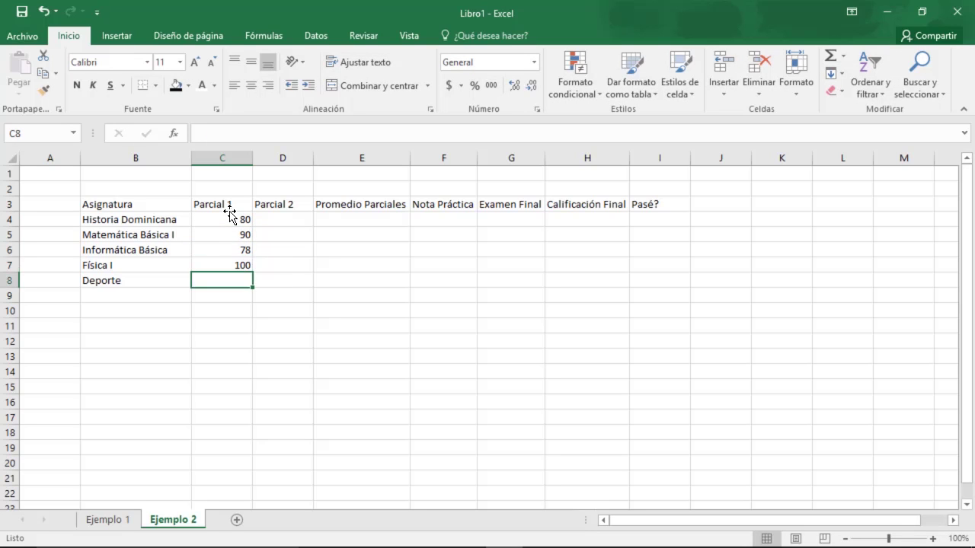
type("79")
key("Return")
Enter the Parcial 2 grades 84, 75, 85, 79 and 90 in D4:D8.
left_click(290, 219)
type("84")
key("Return")
type("75")
key("Return")
type("85")
key("Return")
type("79")
key("Return")
type("90")
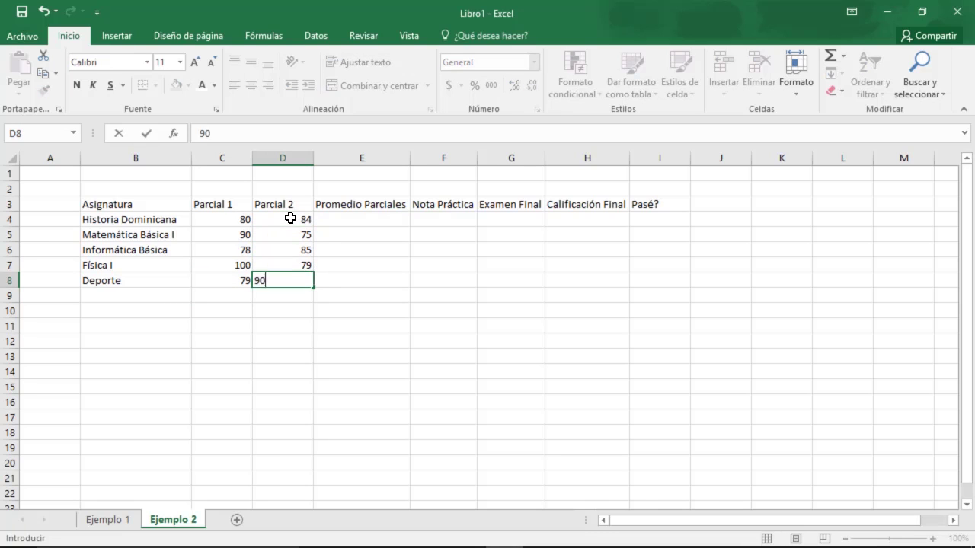
left_click(290, 220)
Average the two partial grades in E4 with =PROMEDIO(C4:D4) and fill the formula down to E8.
key("Right")
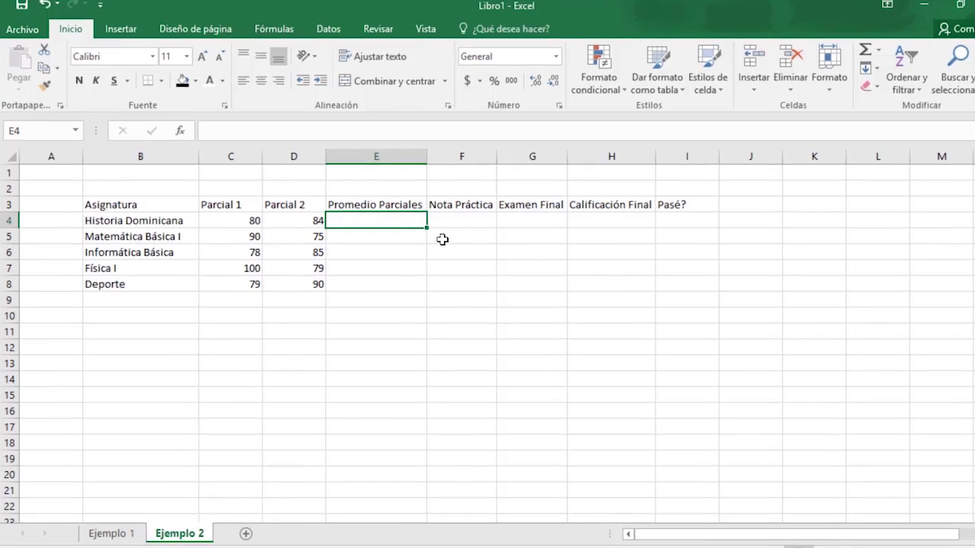
type("=")
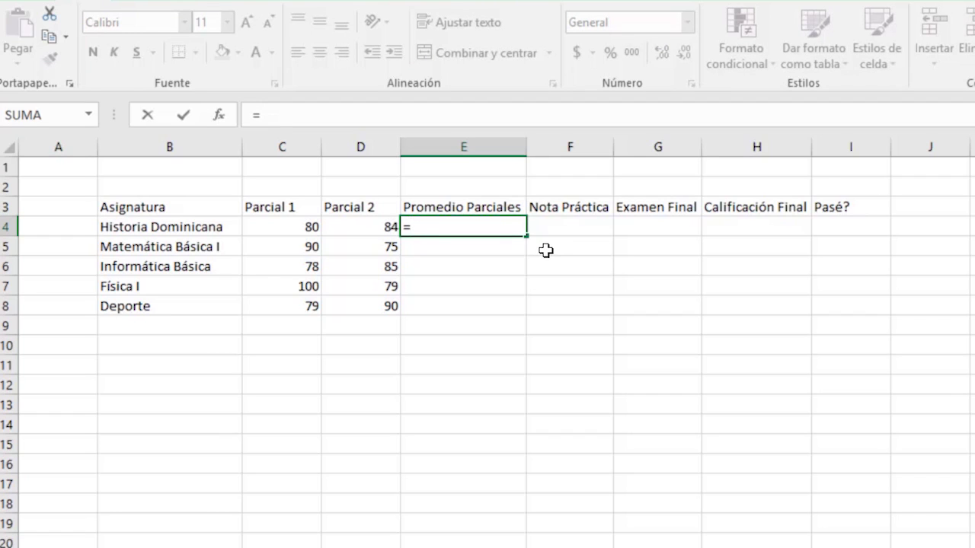
type("p")
key("BackSpace")
type("Promedio")
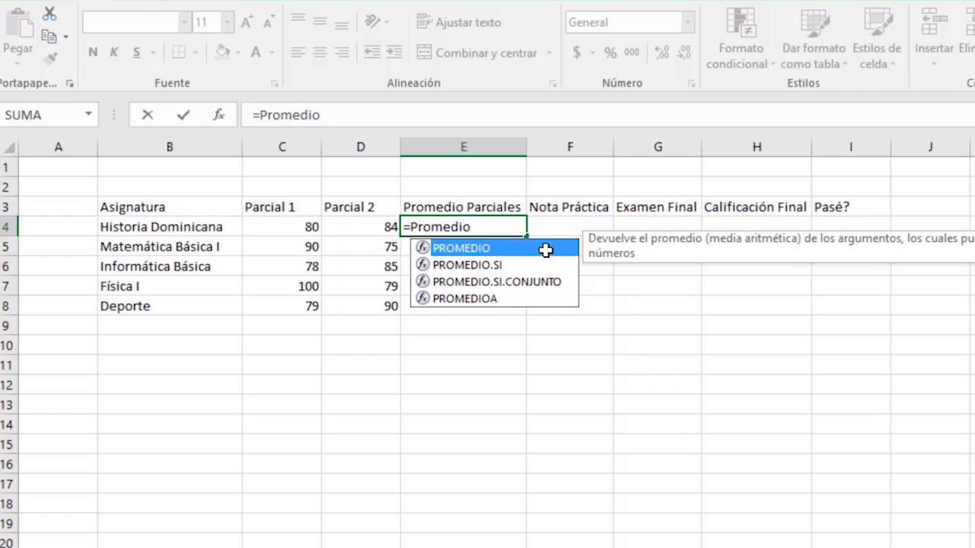
double_click(453, 249)
left_click_drag(283, 232, 348, 227)
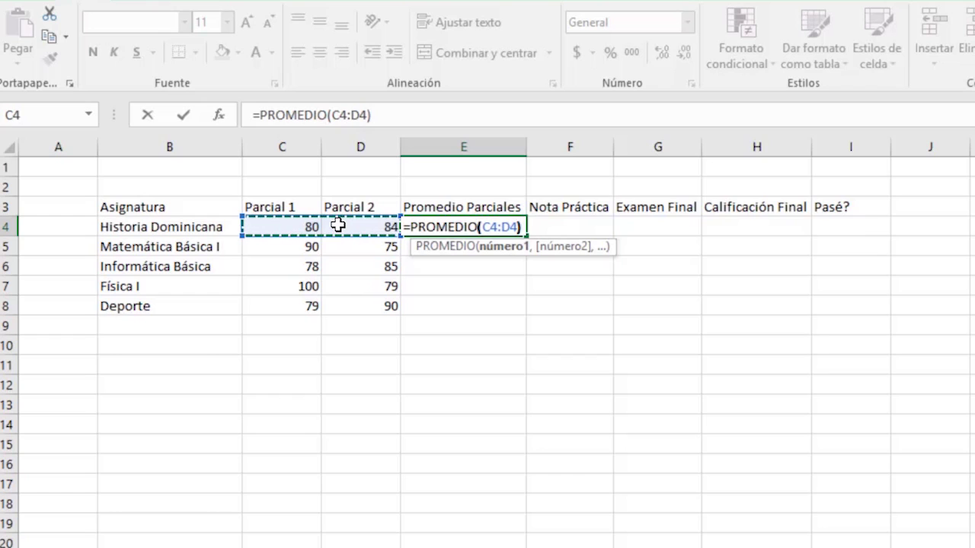
type(")")
key("Return")
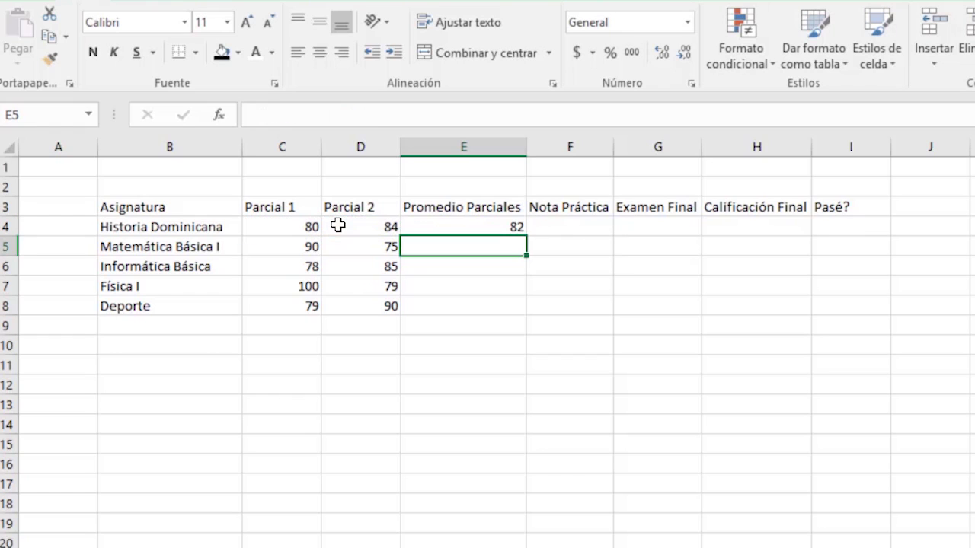
left_click(441, 225)
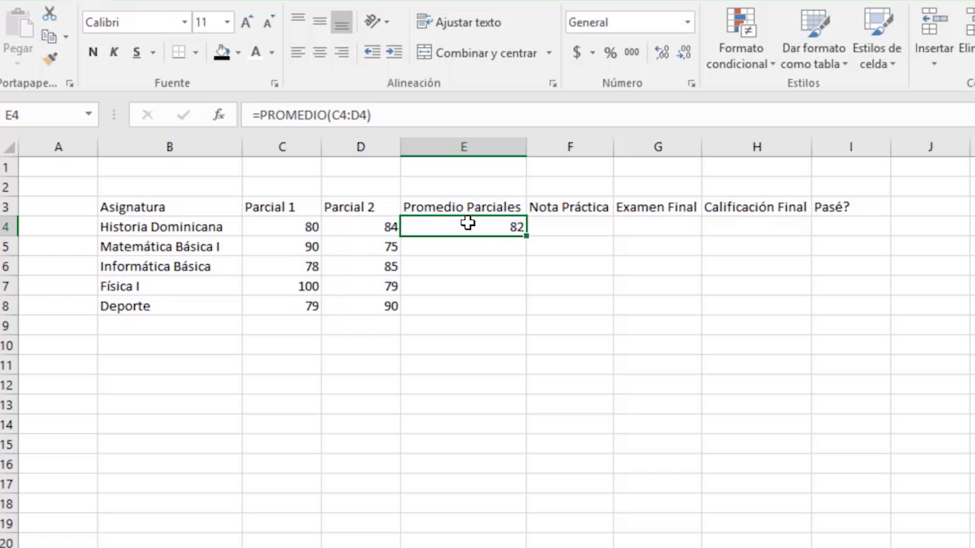
double_click(526, 237)
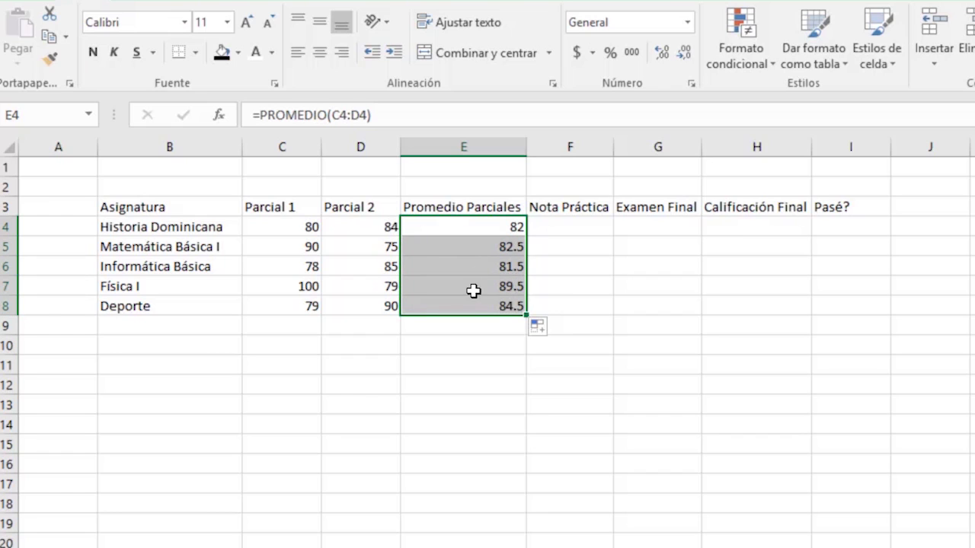
Enter Nota Práctica grades 75, 85, 92, 97, 88 in F4:F8 and Examen Final grades 100, 89, 95, 87, 89 in G4:G8.
left_click(572, 224)
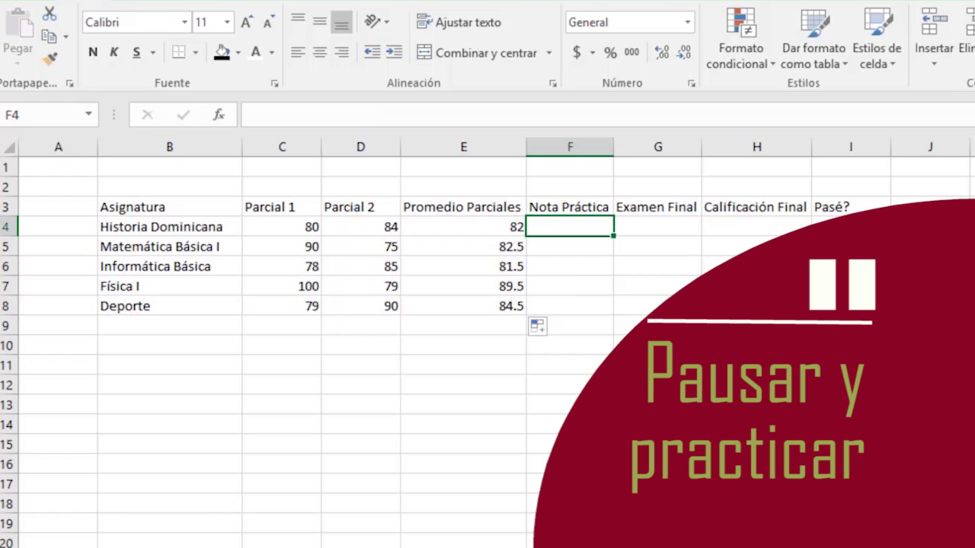
type("75 85 92 97 88")
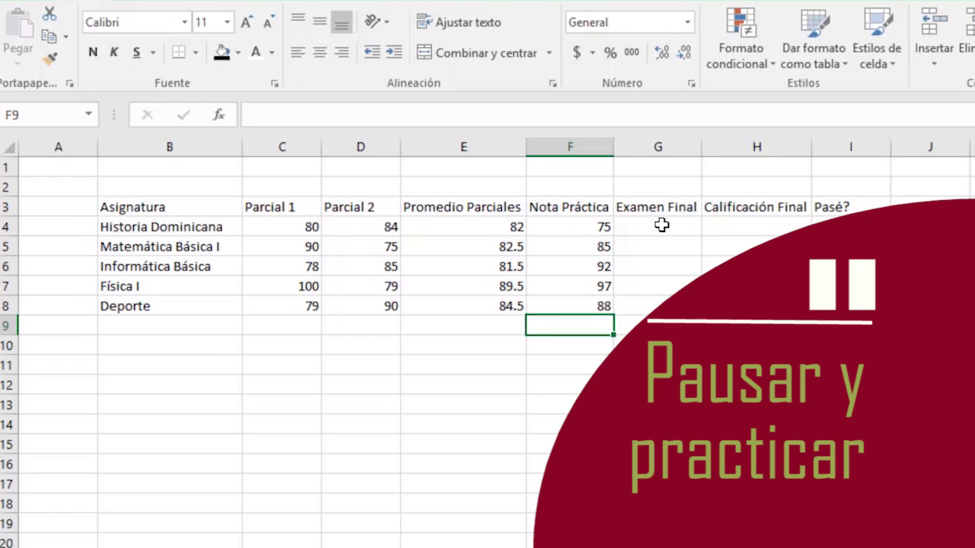
left_click(680, 232)
type("100 89 95 87 89")
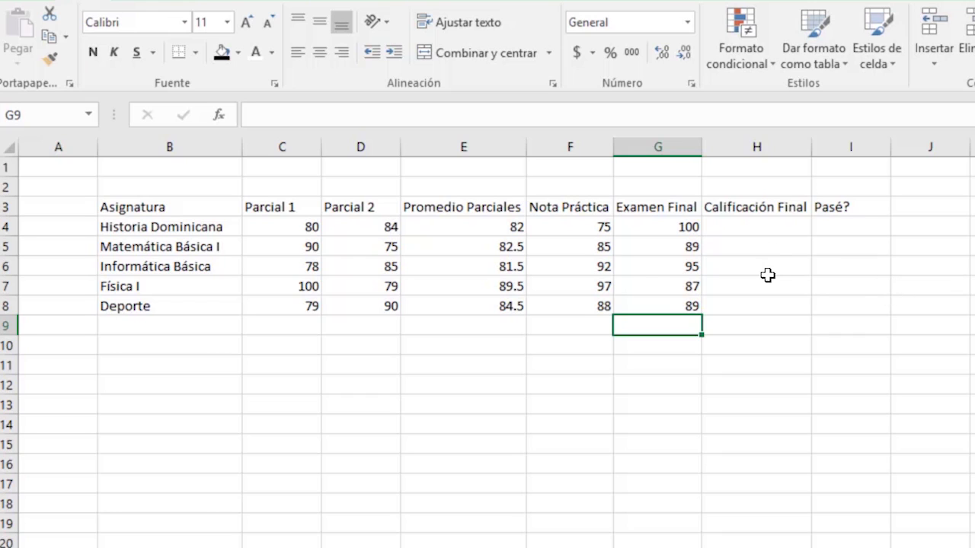
Compute Historia Dominicana's Calificación Final in H4 with =PROMEDIO(E4:G4).
left_click(754, 227)
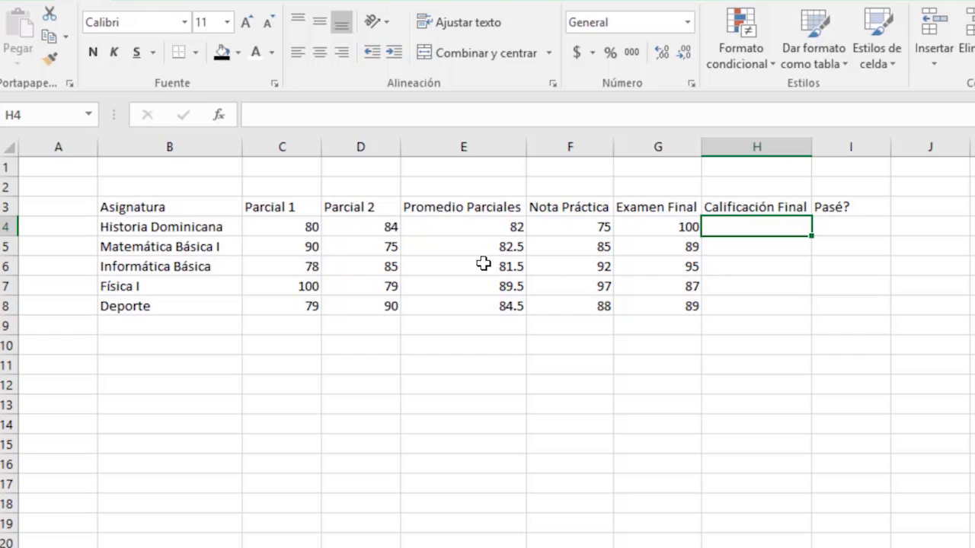
left_click(498, 227)
left_click(585, 233)
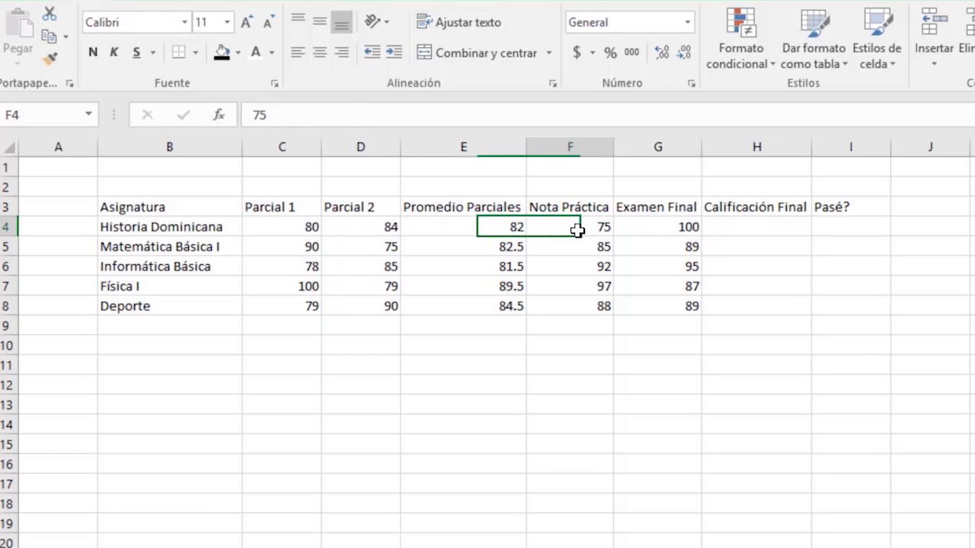
left_click(664, 225)
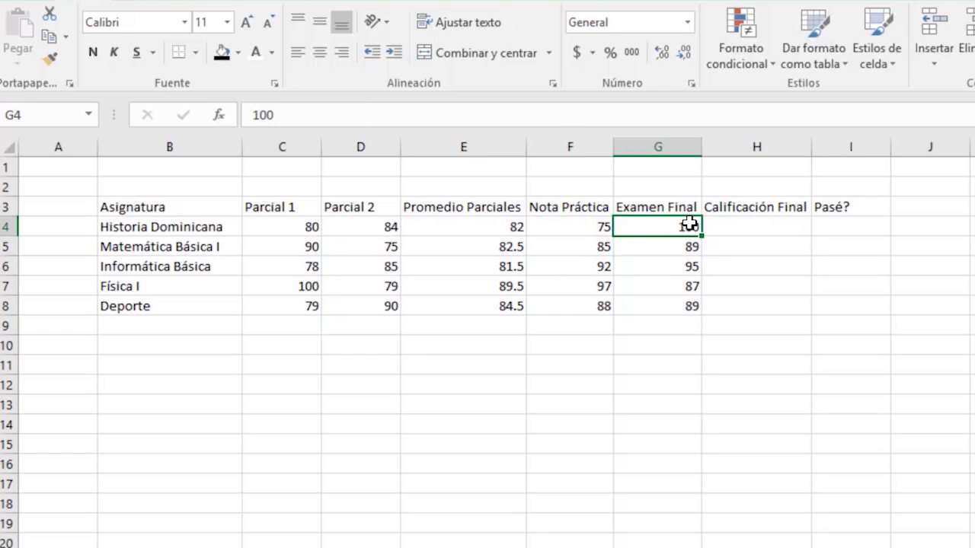
left_click(743, 226)
type("=")
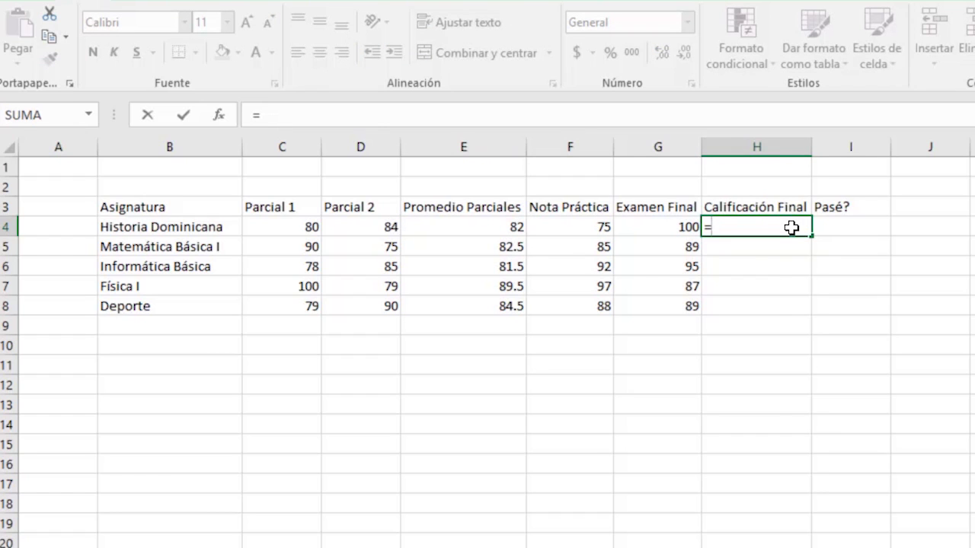
type("pr")
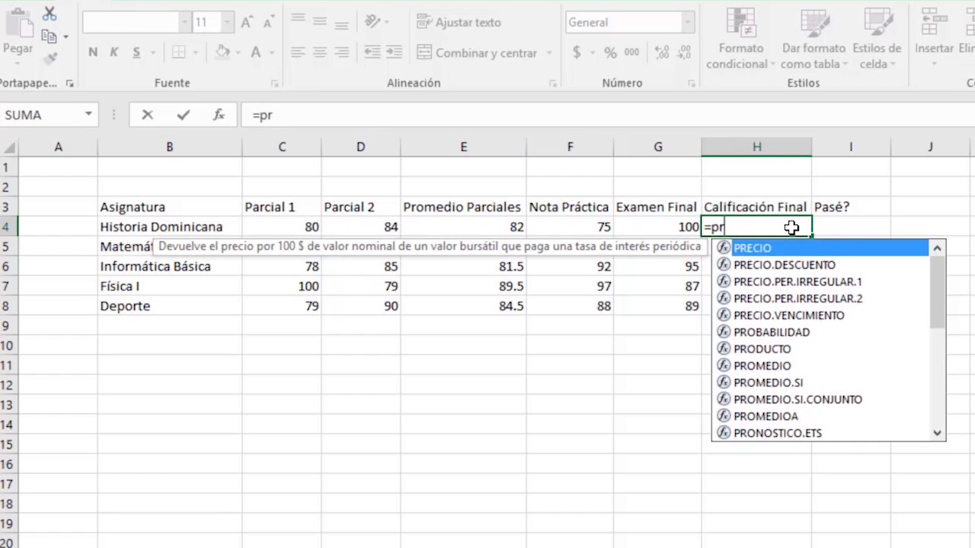
type("om")
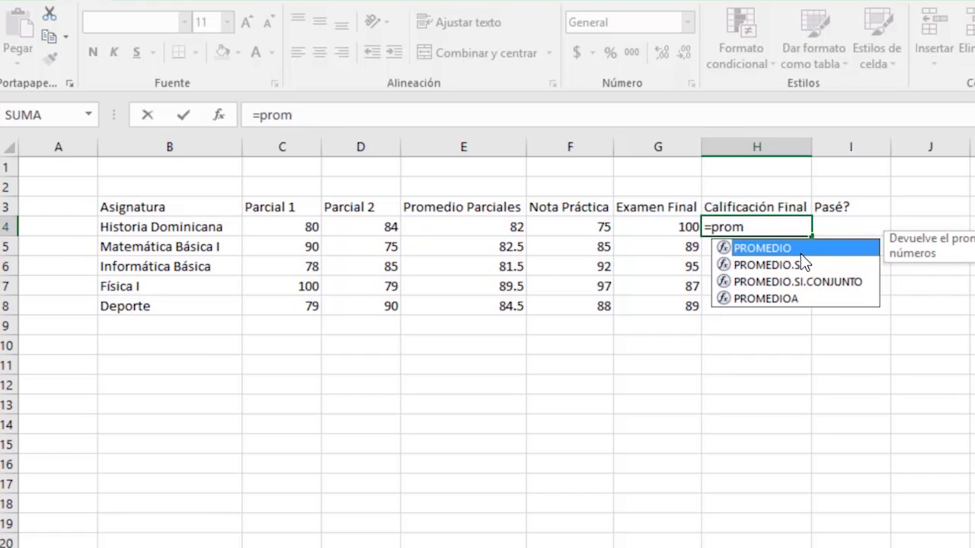
double_click(801, 253)
left_click_drag(451, 226, 688, 225)
key("Return")
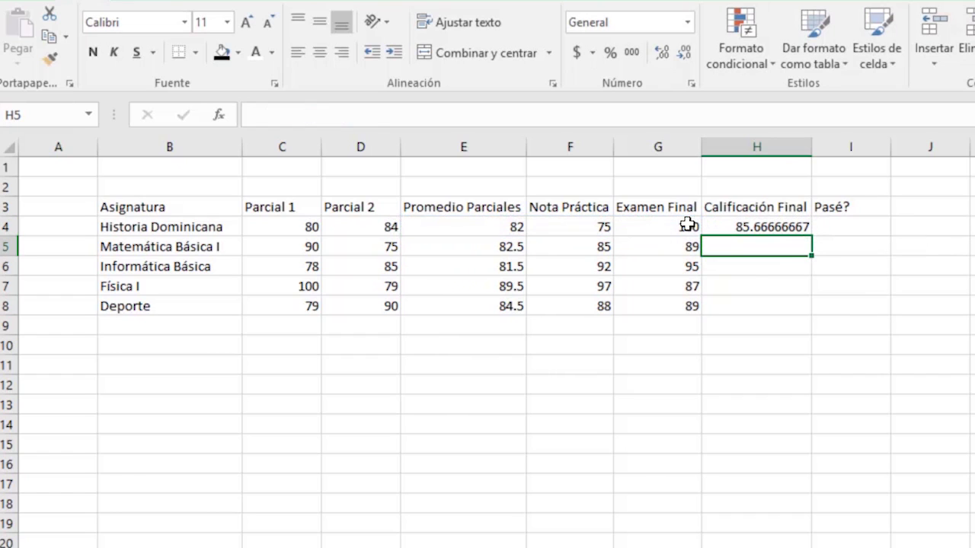
Fill the Calificación Final formula from H4 down to H8.
left_click(754, 226)
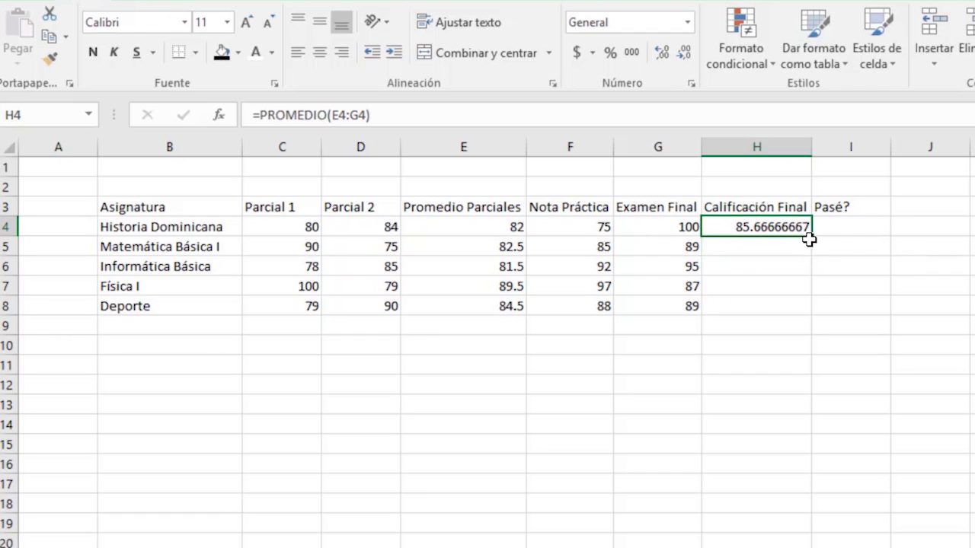
left_click_drag(812, 239, 807, 324)
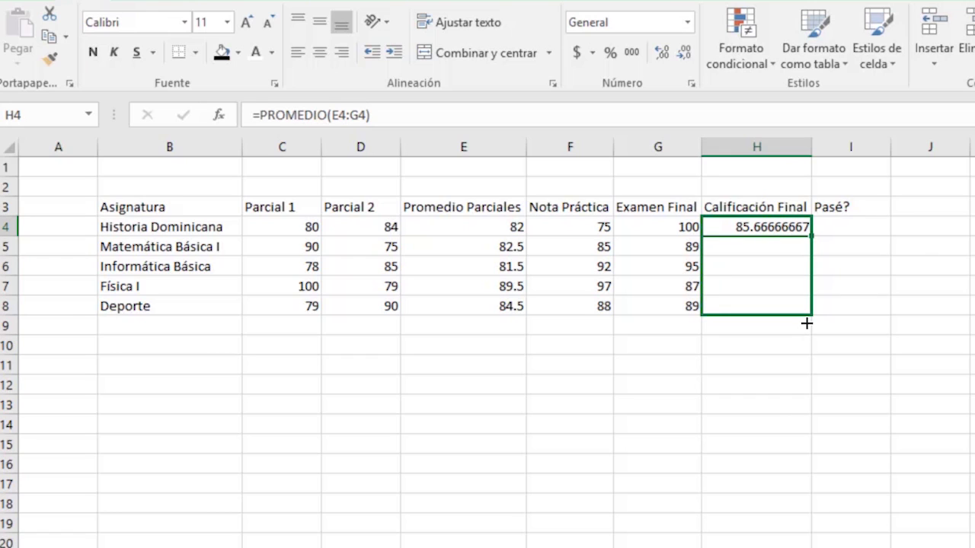
left_click_drag(808, 314, 808, 314)
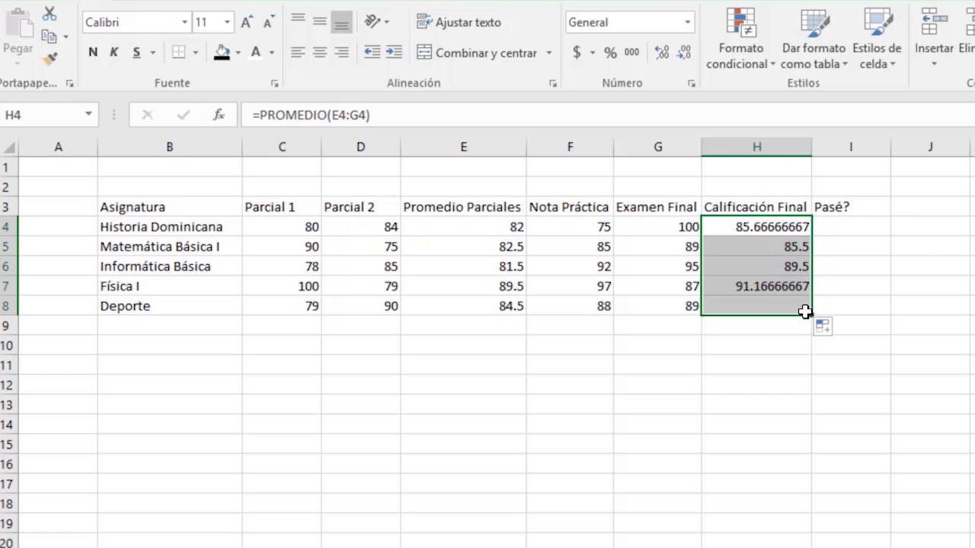
left_click(689, 416)
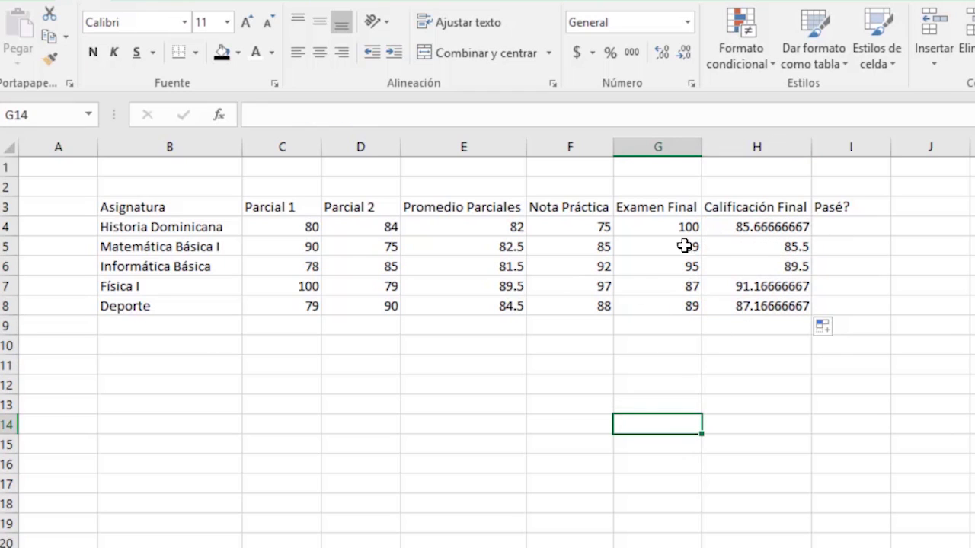
Reduce the decimals of the final grades in H4:H8 until they show as whole numbers.
left_click(807, 145)
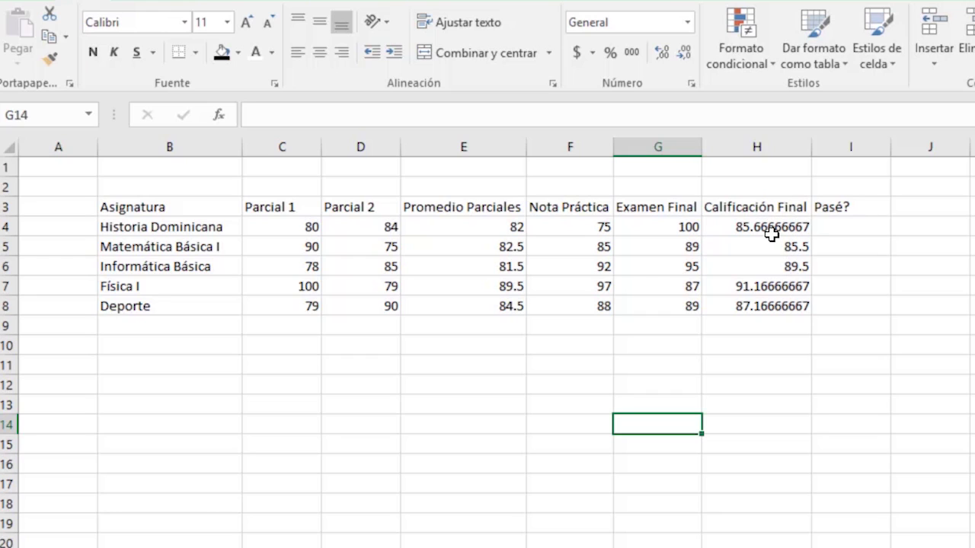
left_click_drag(768, 224, 768, 307)
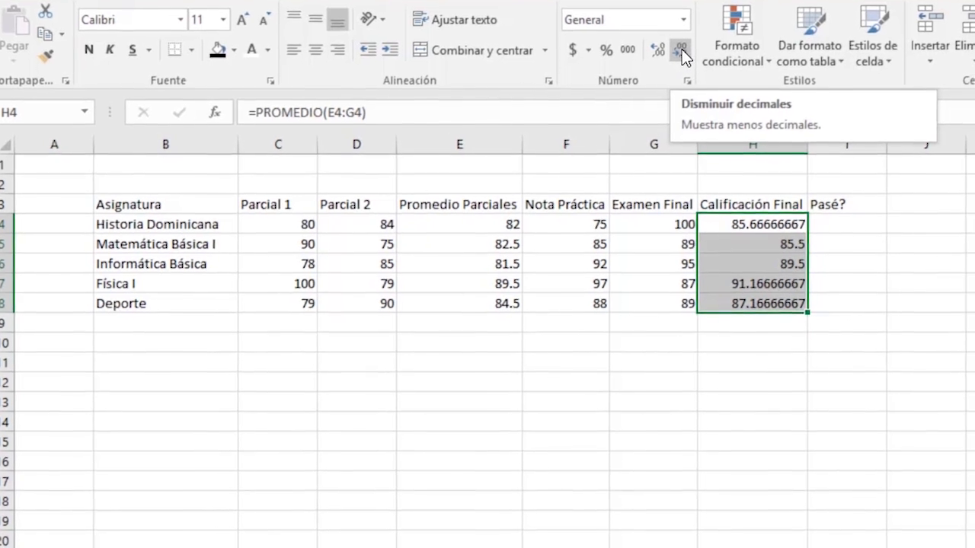
left_click(668, 45)
left_click(668, 44)
left_click(668, 44)
left_click(668, 45)
left_click(668, 44)
left_click(655, 34)
left_click(654, 34)
left_click(641, 23)
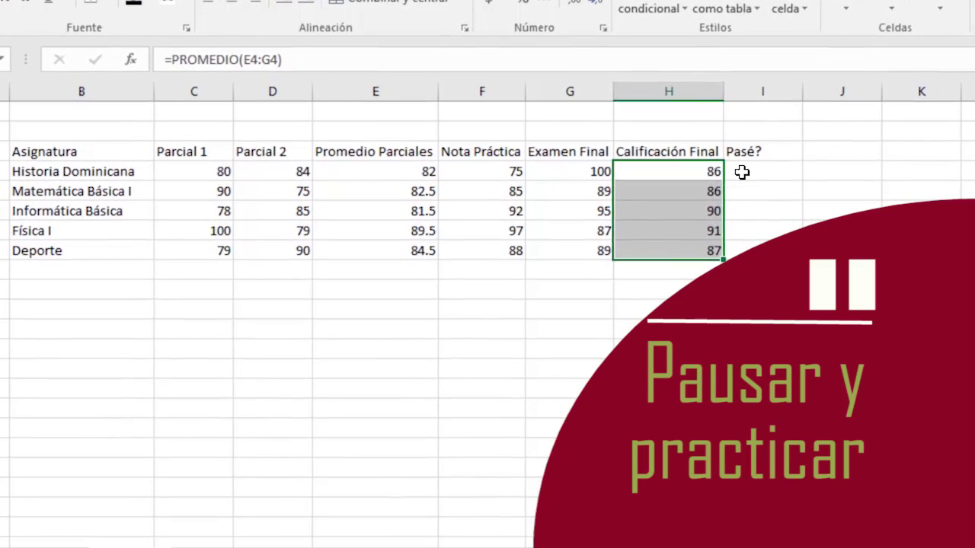
Enter =SI(H4>=70,"SI","NO") in I4 under Pasé? and fill the formula down to I8.
left_click(742, 178)
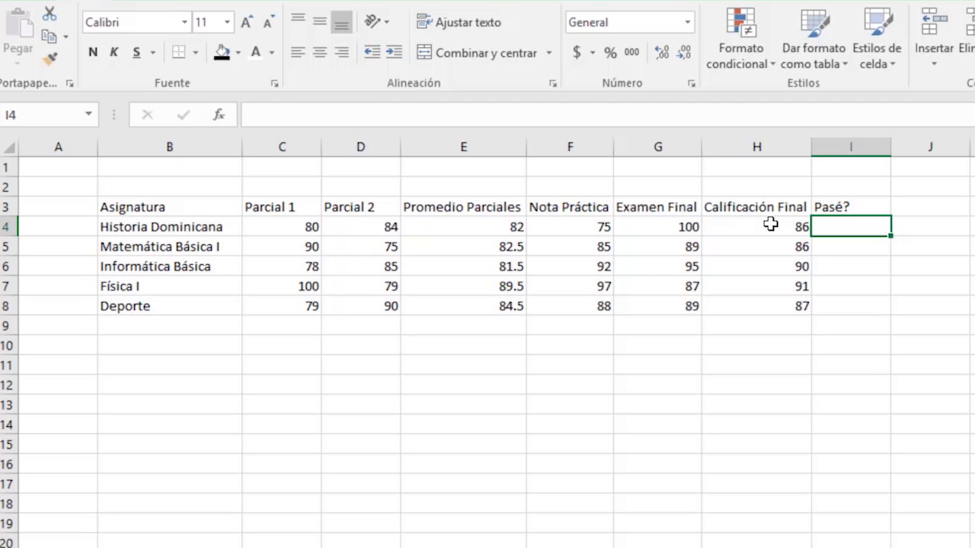
type("=si")
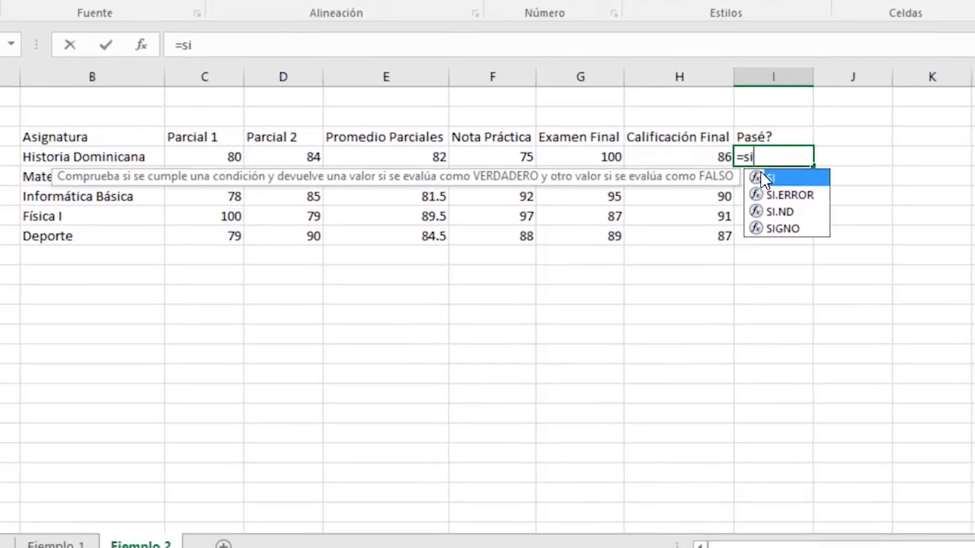
double_click(809, 208)
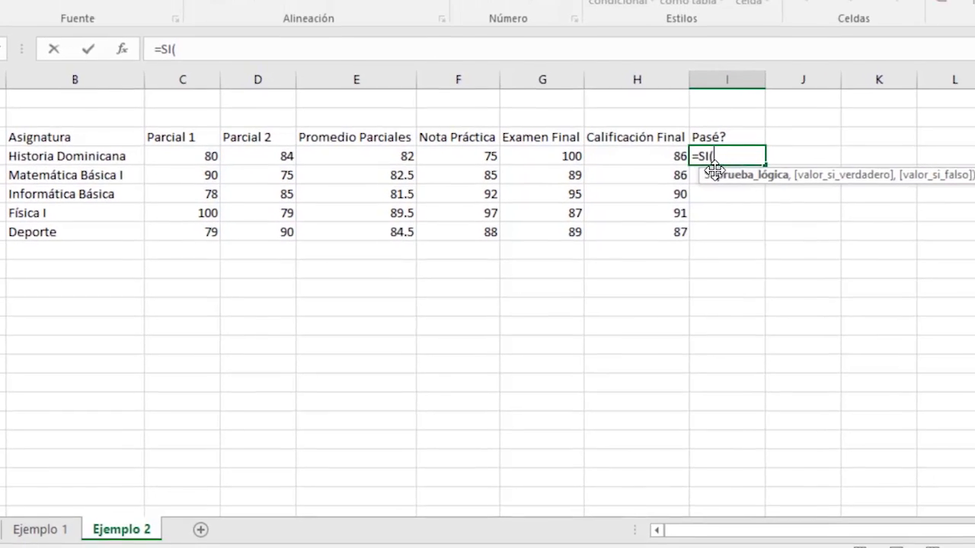
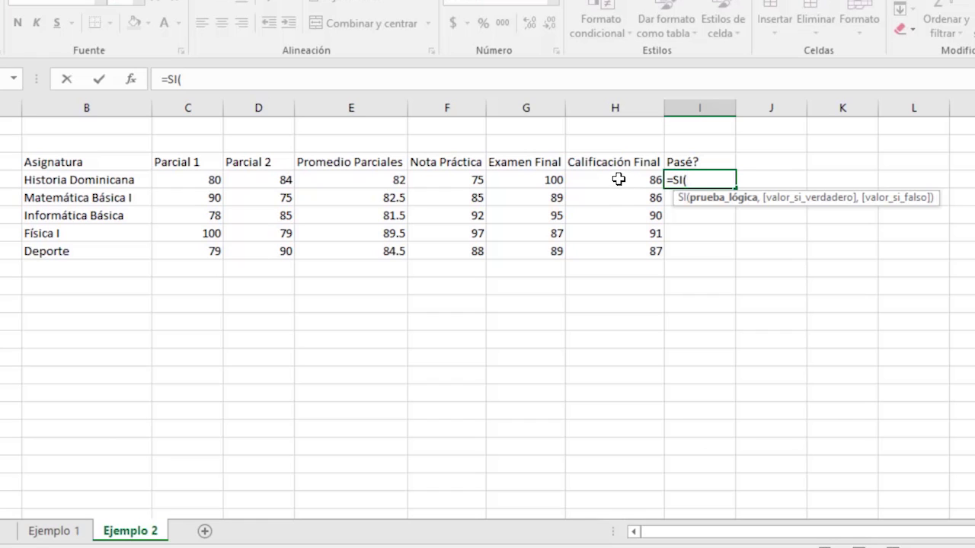
left_click(619, 179)
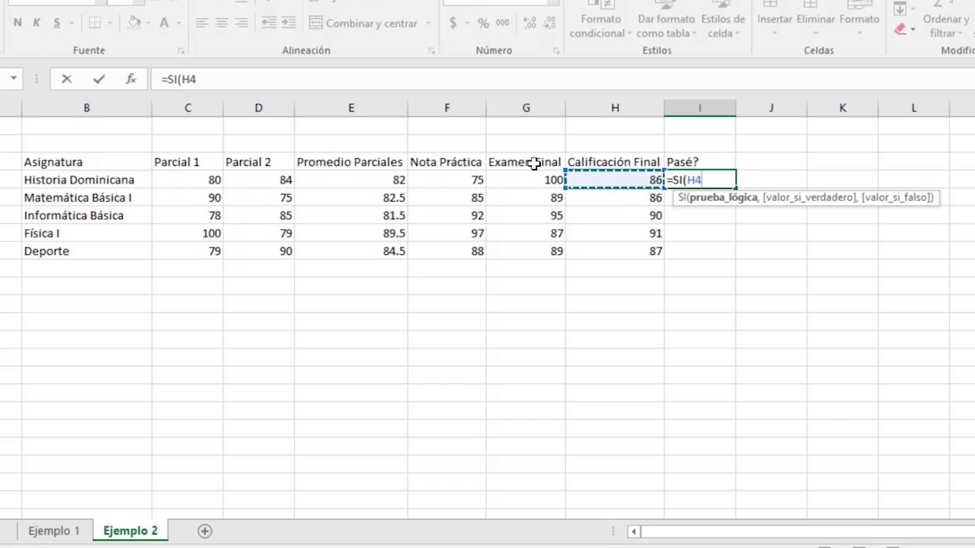
type(">")
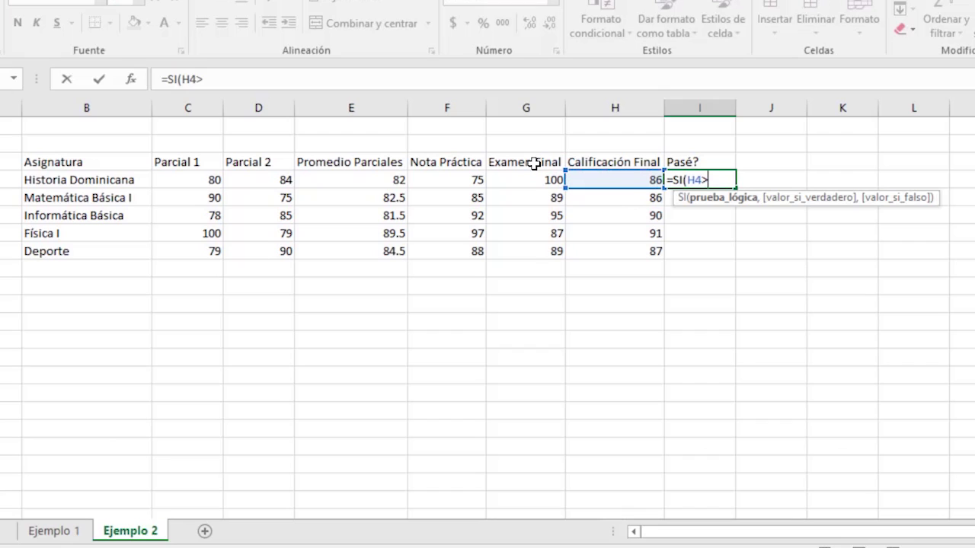
type("=70")
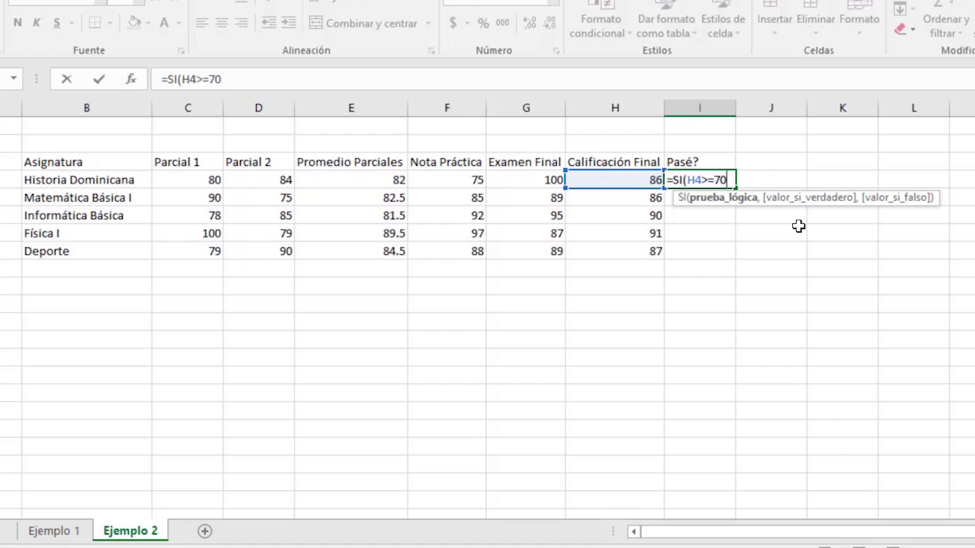
type(",")
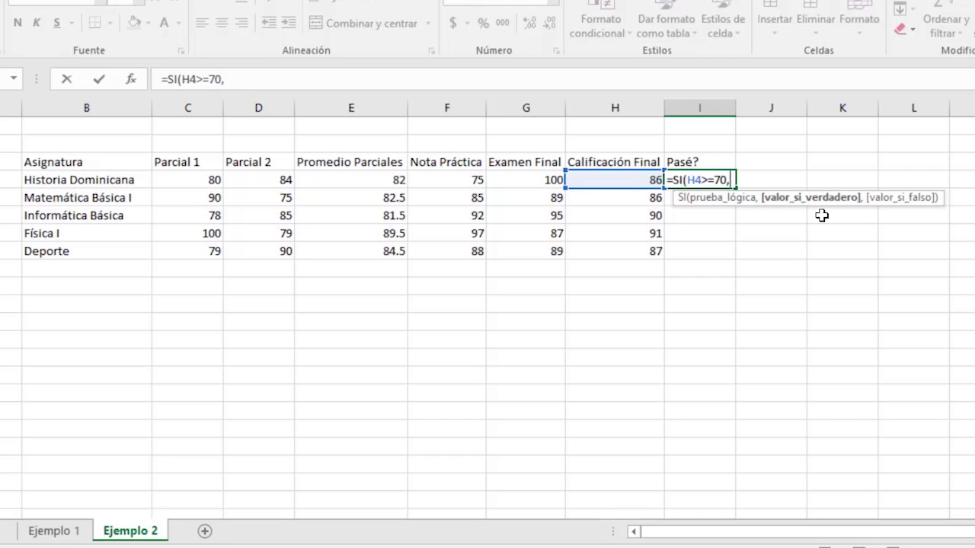
type("\"s")
key("BackSpace")
type("SI\",")
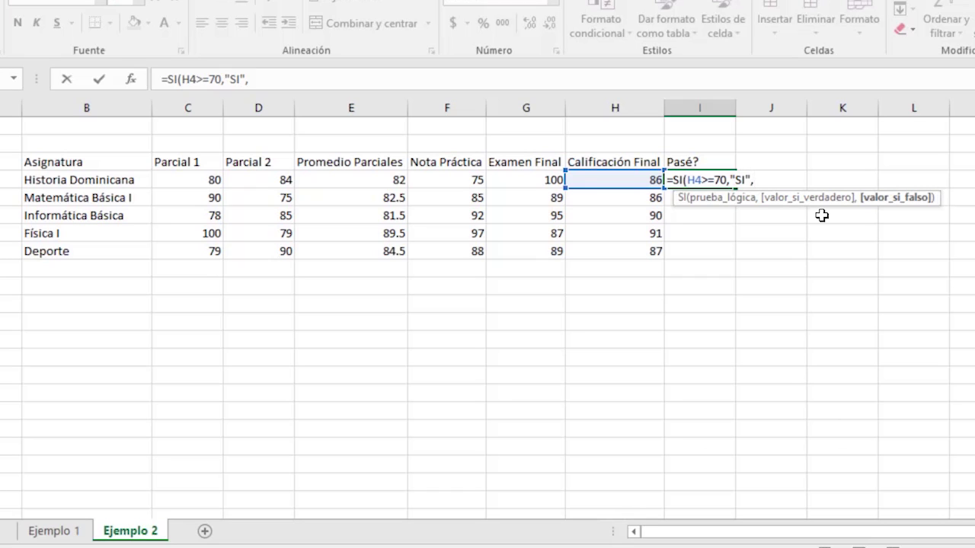
type("\"NO\"")
key("Return")
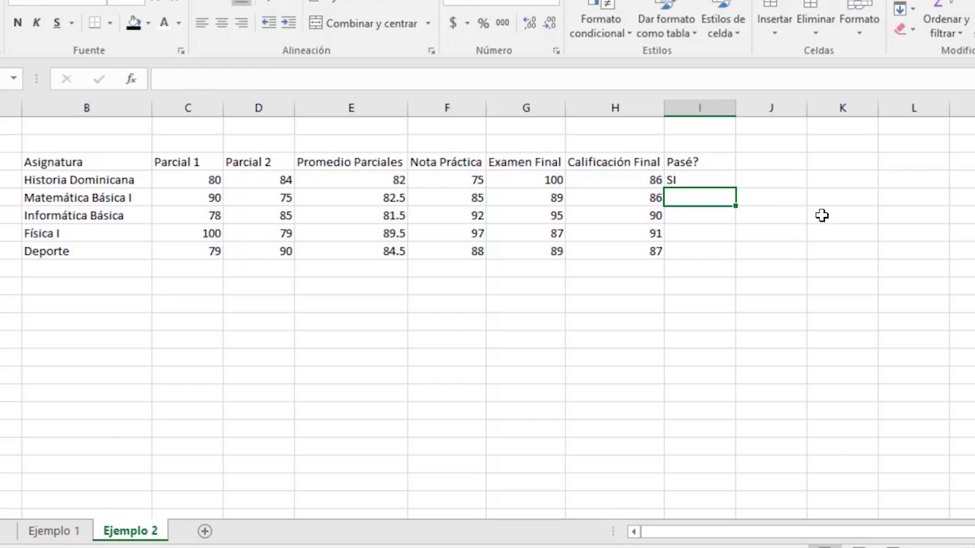
left_click(688, 179)
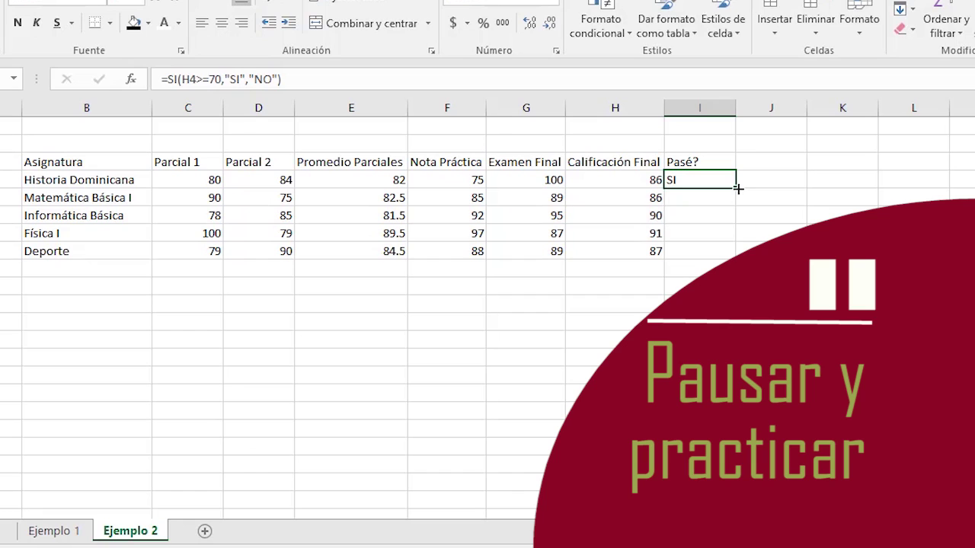
left_click_drag(737, 189, 735, 259)
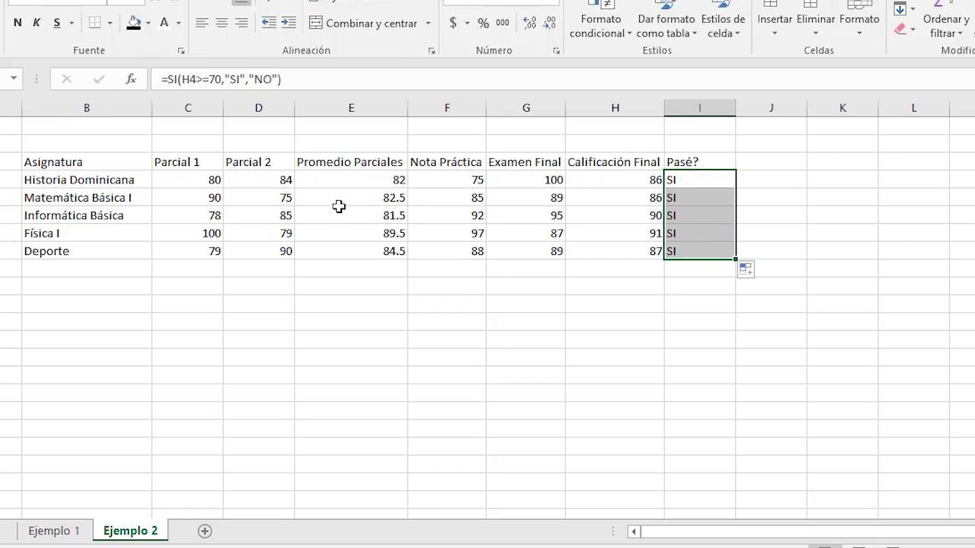
Set Física I's Parcial 1 and Parcial 2 grades to 20 and check its final grade and pass status cells.
left_click(214, 232)
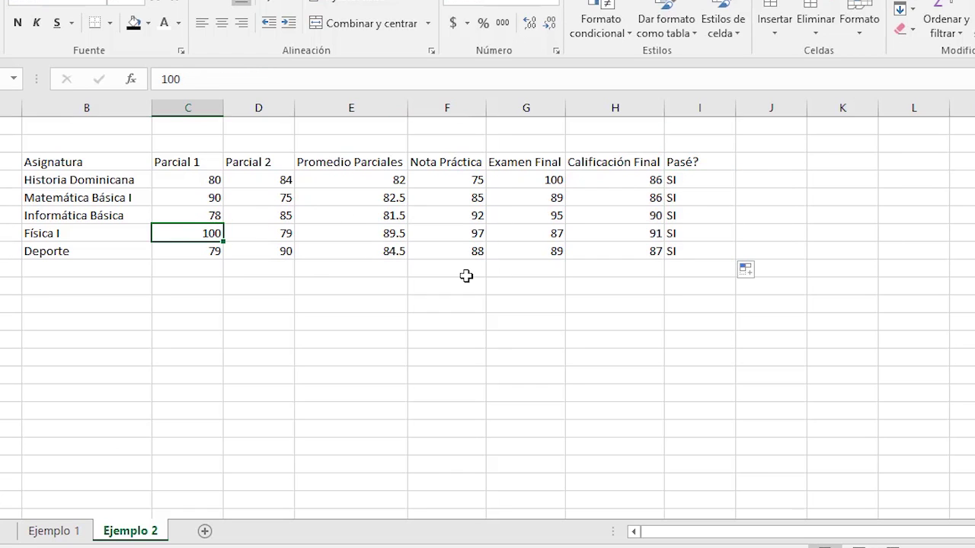
type("20")
key("Return")
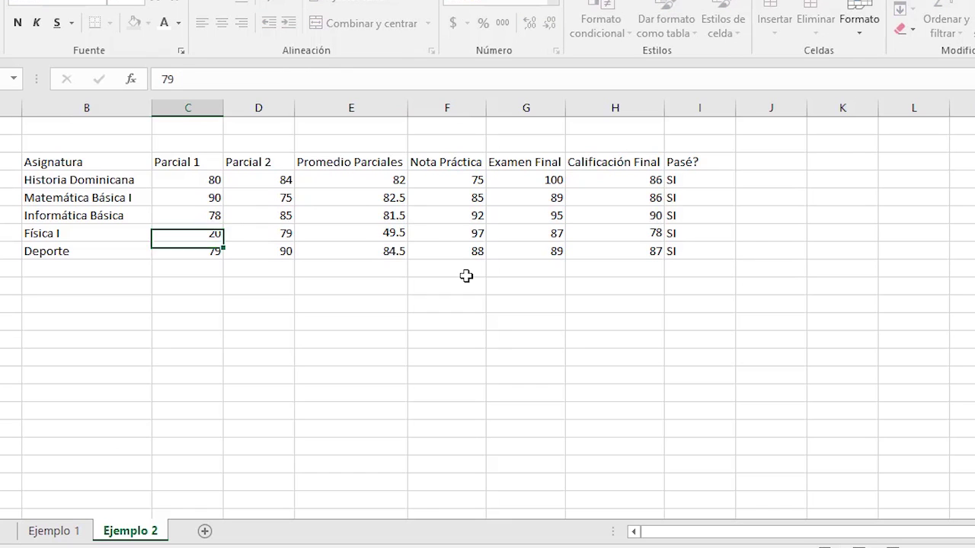
key("Up")
key("Right")
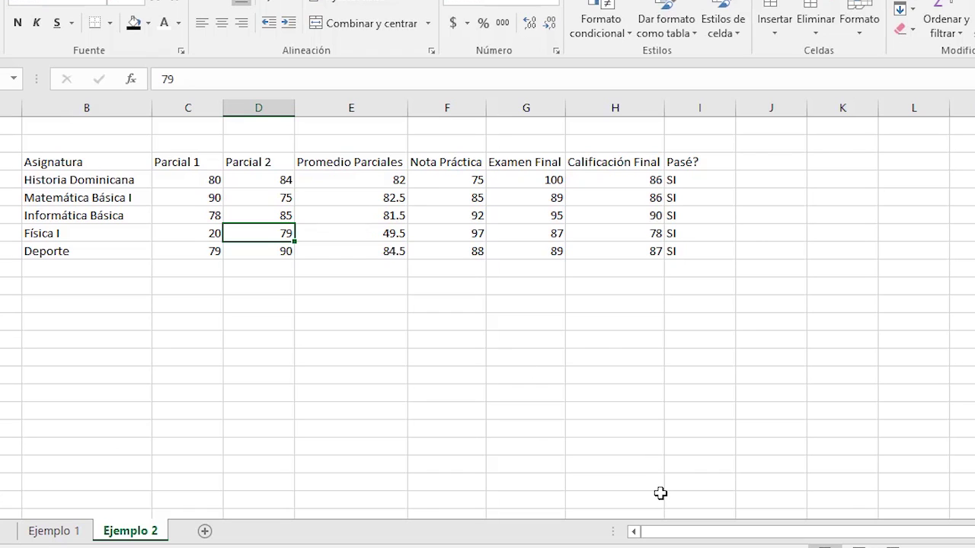
type("20")
key("Return")
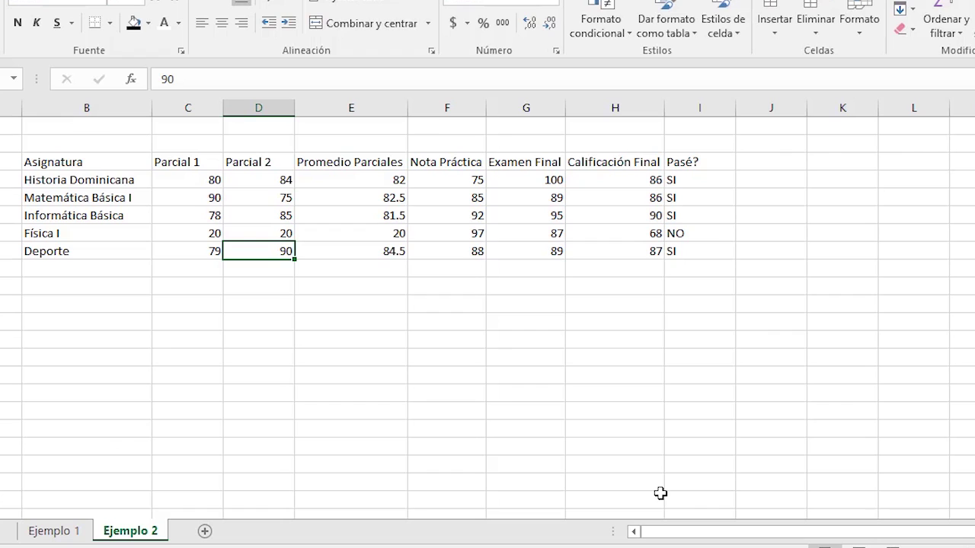
left_click(659, 233)
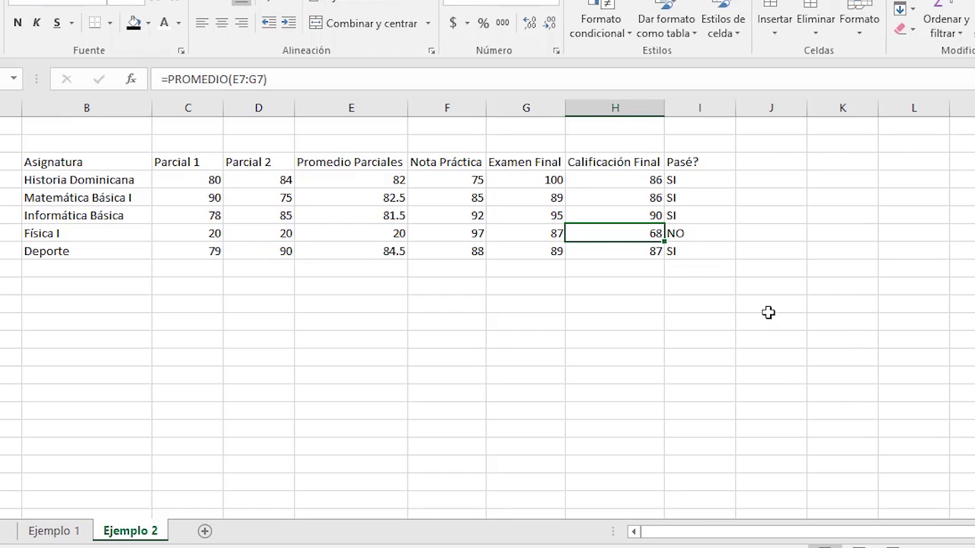
left_click(716, 233)
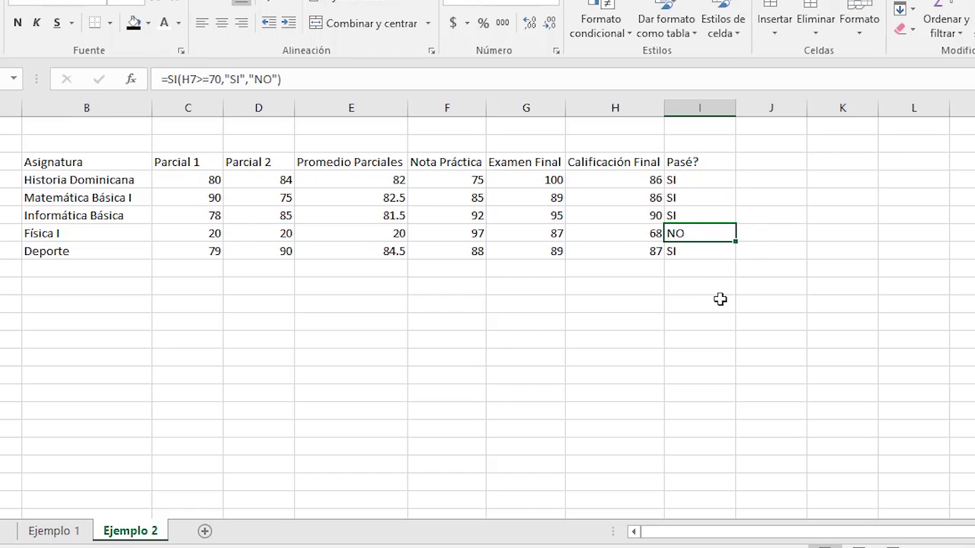
Set Historia Dominicana's Examen Final grade in G4 to 50.
left_click(540, 180)
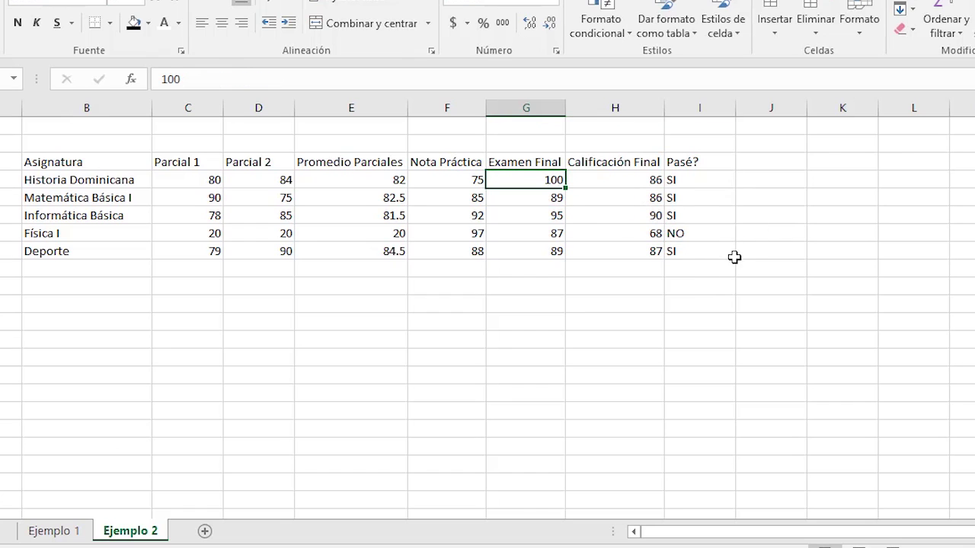
type("50")
key("Return")
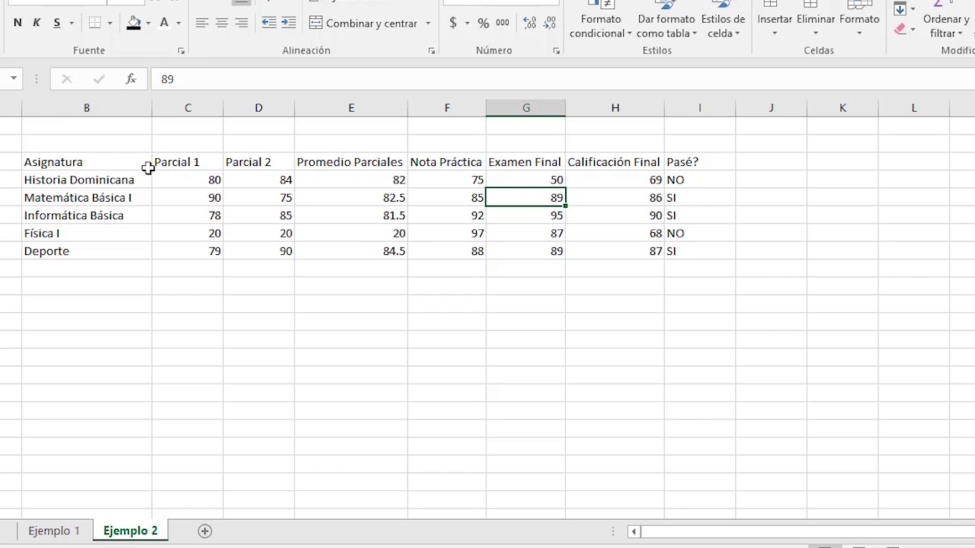
Make the header row of the grade table bold, from Asignatura through Pasé? in B3:I3.
left_click_drag(111, 166, 689, 163)
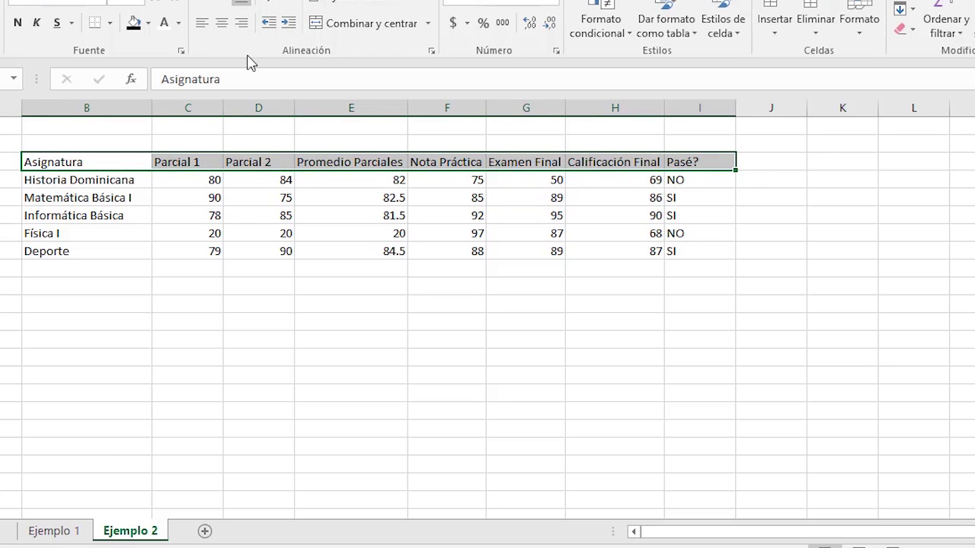
left_click(18, 23)
left_click(374, 320)
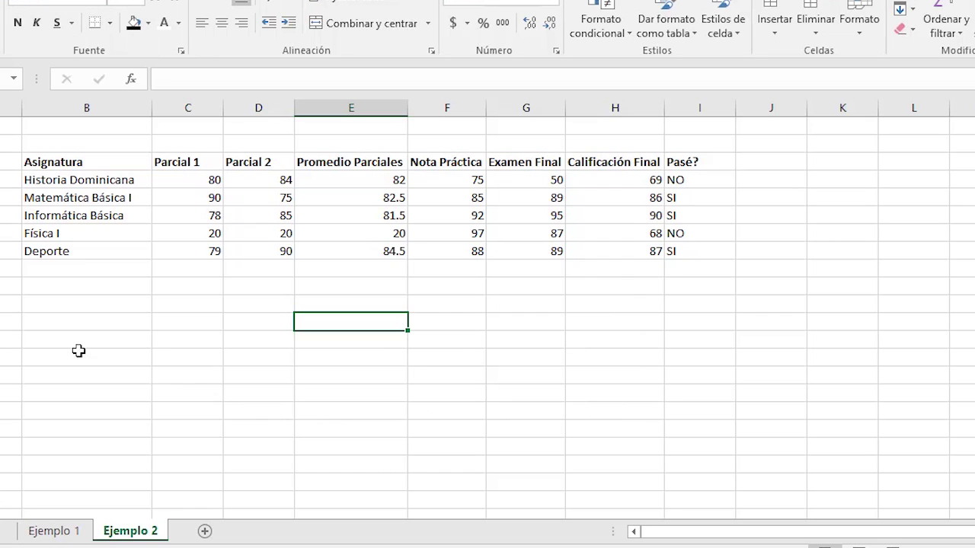
left_click(72, 304)
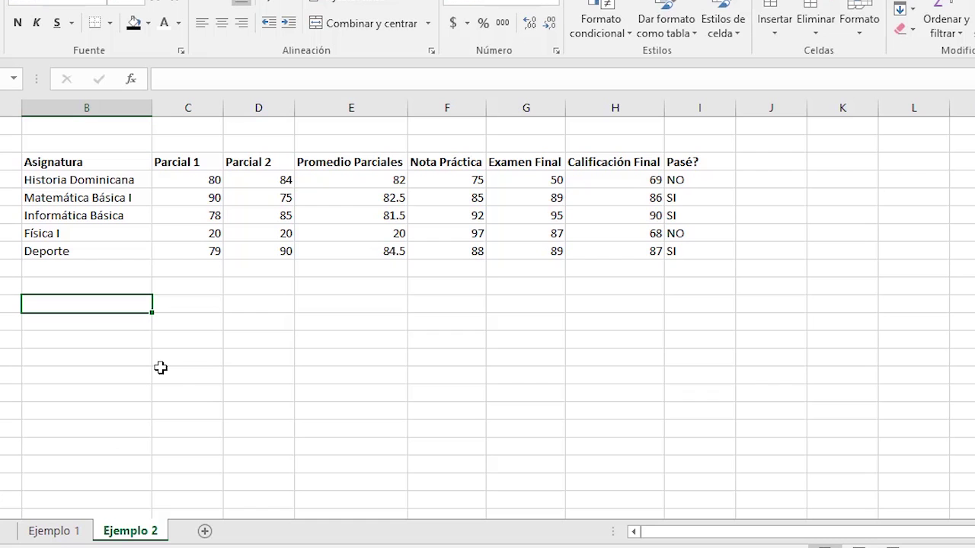
left_click(137, 323)
type("Promedio")
key("Tab")
type("=")
key("Escape")
Enter the label "Promedios de los parciales" in B12 and widen column B to fit it.
left_click(89, 325)
type("Promedios de los parciales")
key("Return")
double_click(153, 108)
Calculate the average of the Promedio Parciales values E4:E8 in C12 with the PROMEDIO function.
left_click(201, 322)
type("=PROMEDIO(")
left_click_drag(384, 180, 383, 251)
key("Return")
Label B13 "Promedio de nota Práctica" and calculate the PROMEDIO of F4:F8 beside it in C13.
left_click(97, 341)
type("Promedio de nota Práctica")
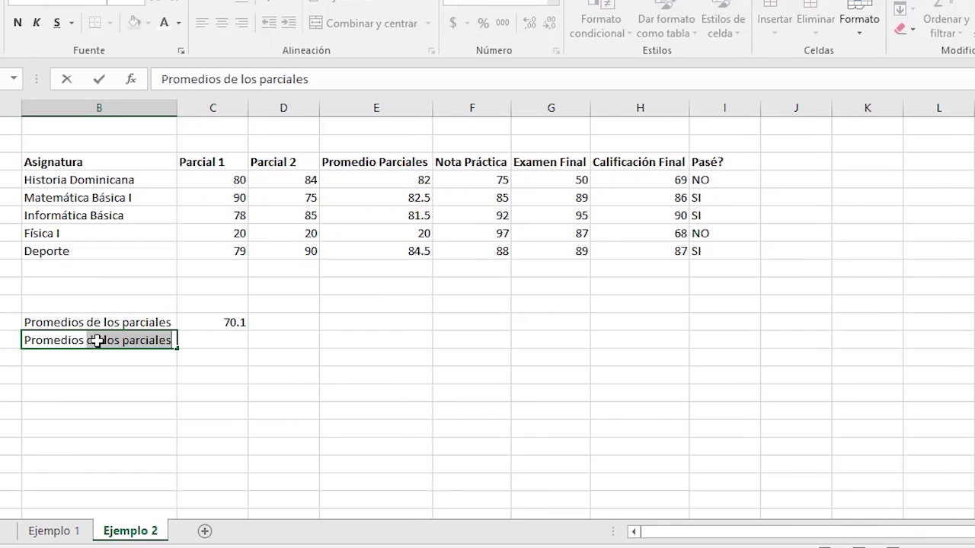
key("Return")
type("PROMEDIO(")
left_click_drag(472, 179, 472, 250)
key("Return")
Label B14 "Promedio de examén Final" and calculate the PROMEDIO of G4:G8 beside it in C14.
type("Promedio de examén Final")
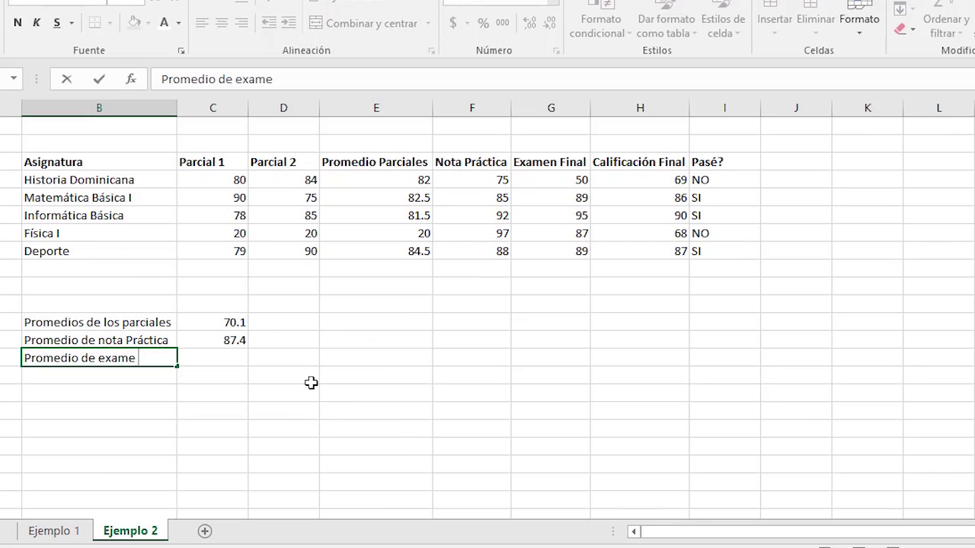
key("Tab")
type("=prome")
key("Tab")
left_click_drag(550, 179, 550, 251)
key("Return")
left_click(358, 358)
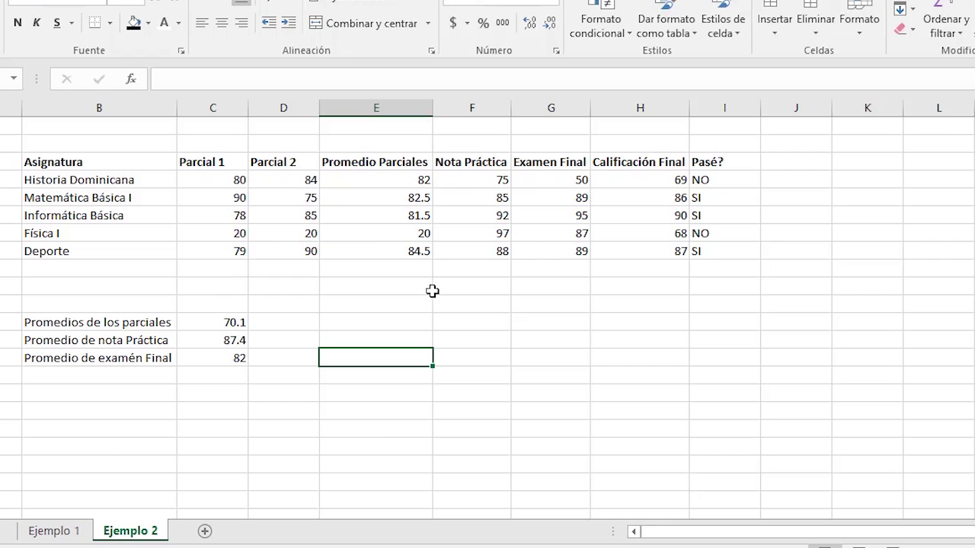
Review the formulas in Historia Dominicana's Promedio Parciales and Pasé? cells.
left_click(382, 181)
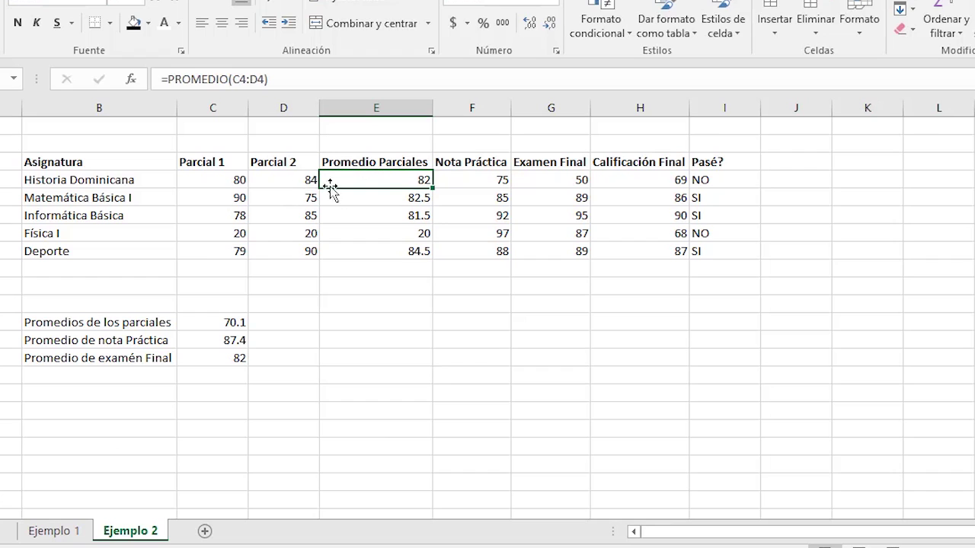
left_click(730, 182)
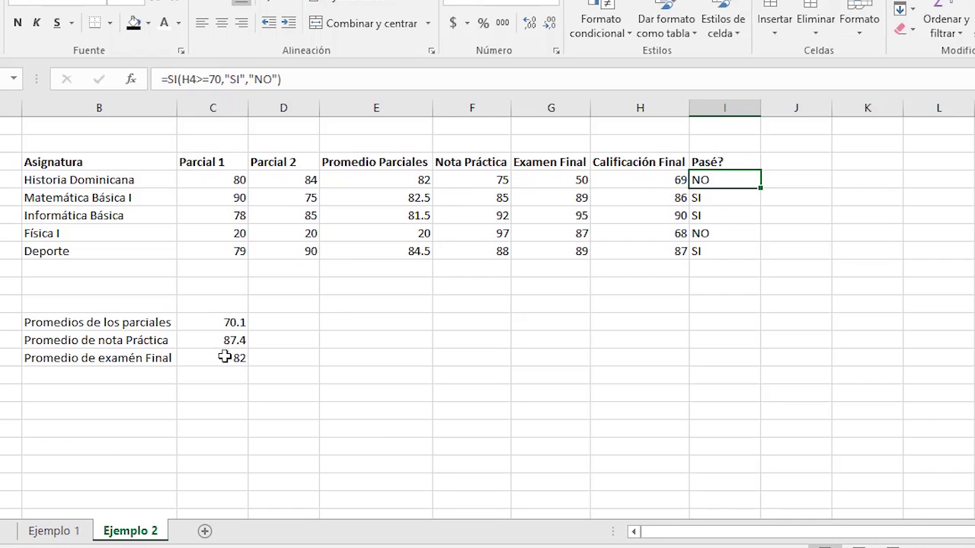
left_click(700, 346)
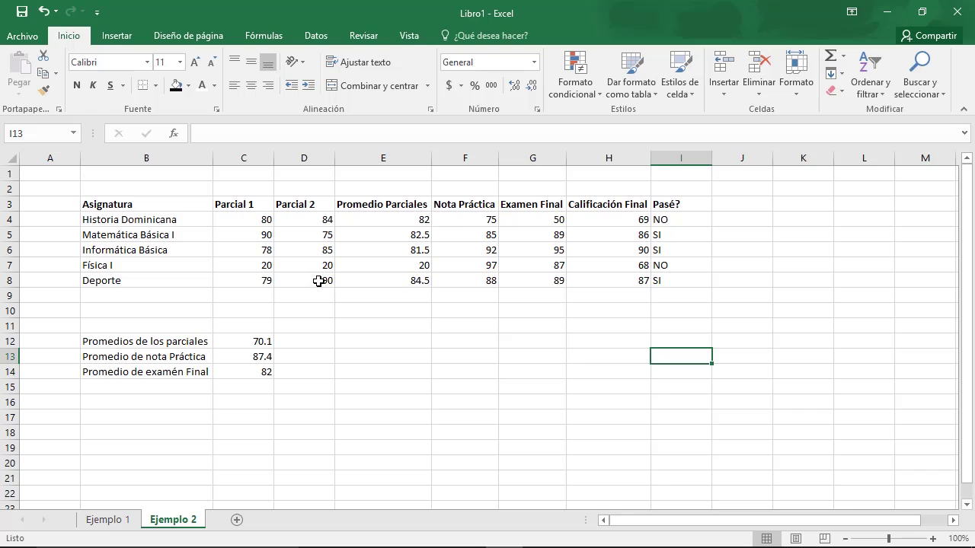
On the Ejemplo 1 sheet, correct the header in D3 to "Costo x Unidad" and fit column D to it.
left_click(116, 520)
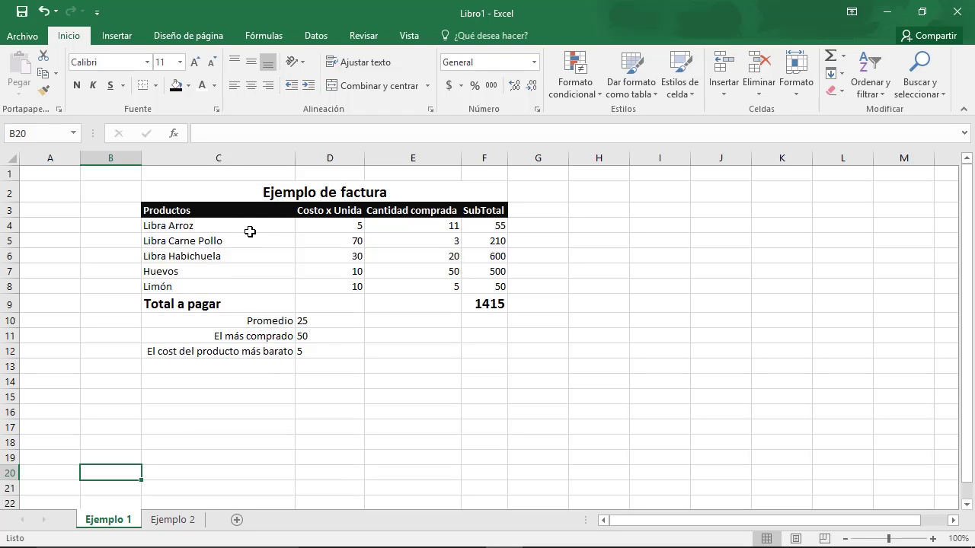
left_click_drag(176, 212, 358, 285)
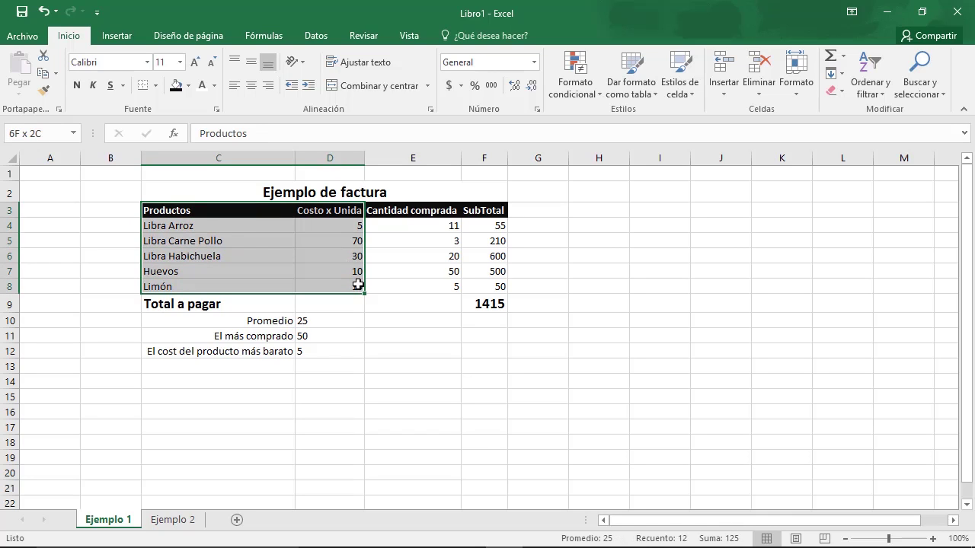
left_click_drag(356, 286, 356, 286)
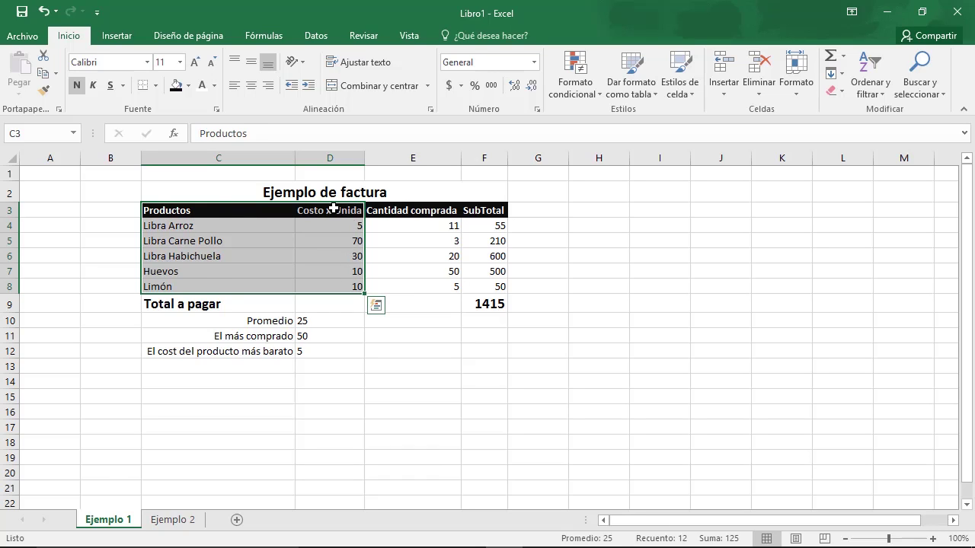
left_click(335, 211)
left_click(284, 137)
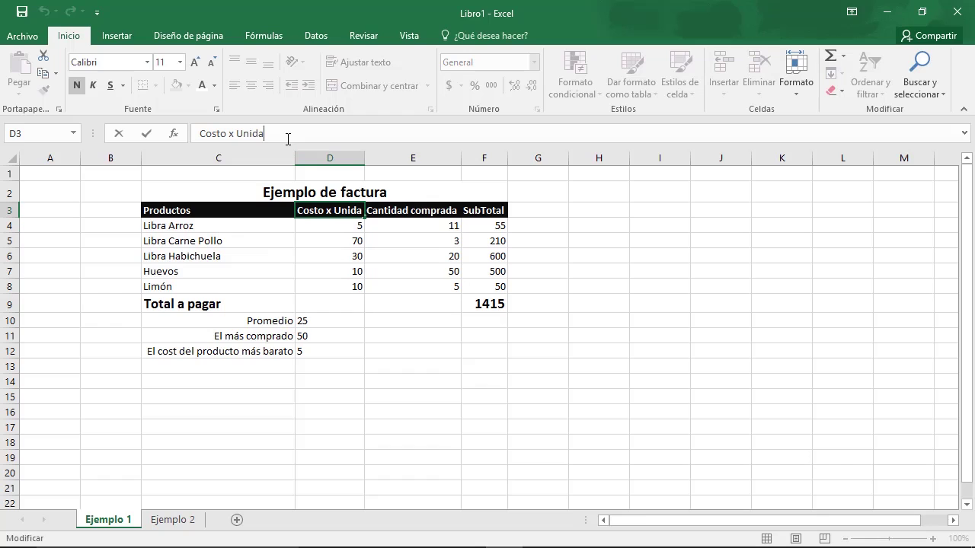
type("d")
key("Return")
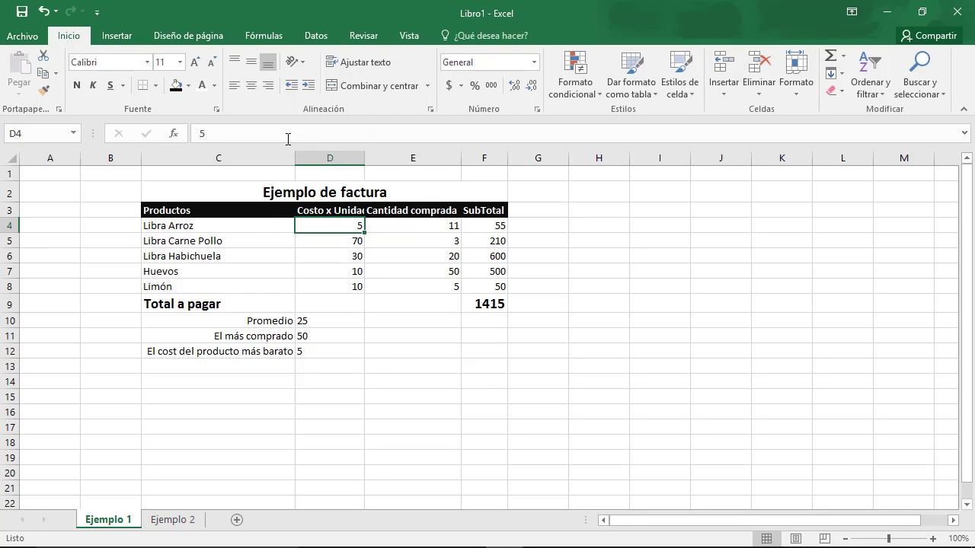
double_click(365, 157)
Insert a 2D pie chart of the products and unit costs in C3:D8 and place it beside the invoice.
left_click_drag(176, 215, 345, 286)
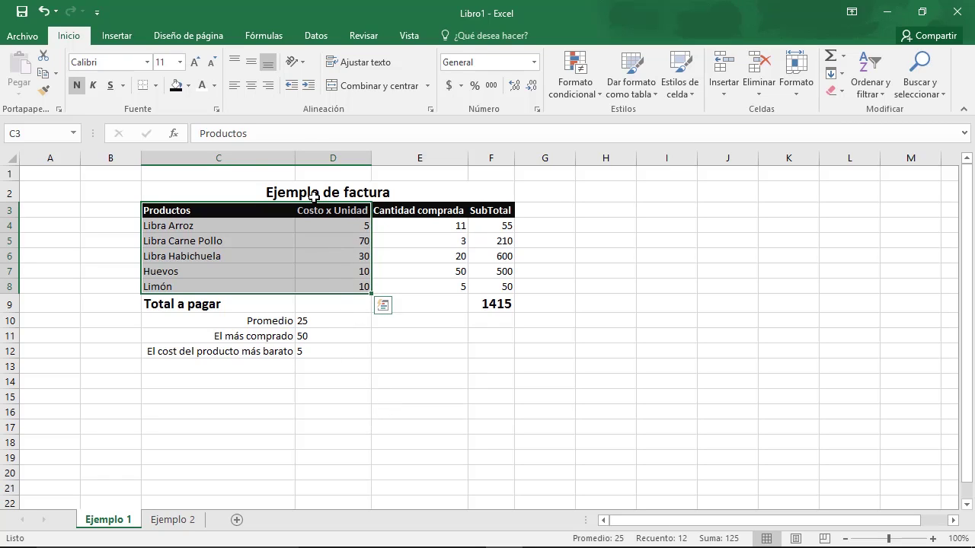
left_click(118, 38)
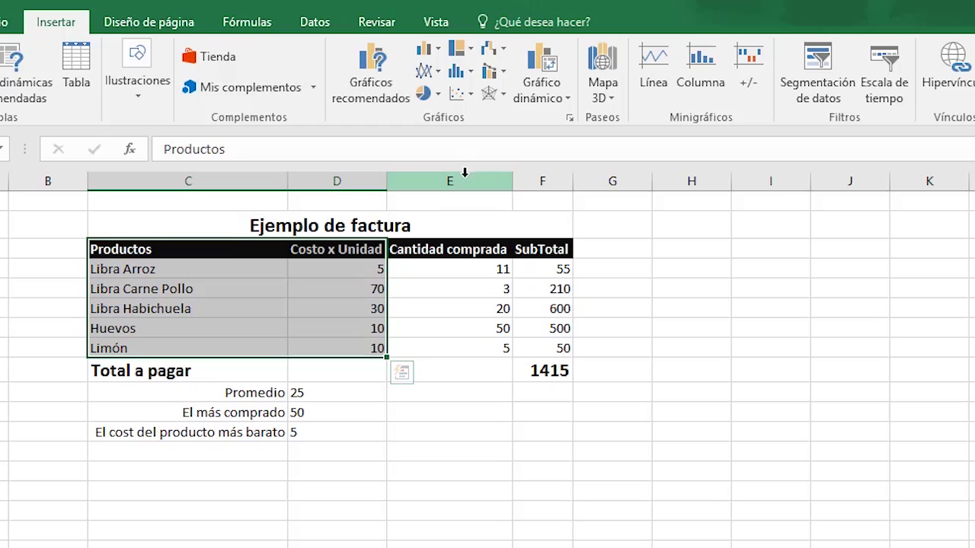
left_click(438, 98)
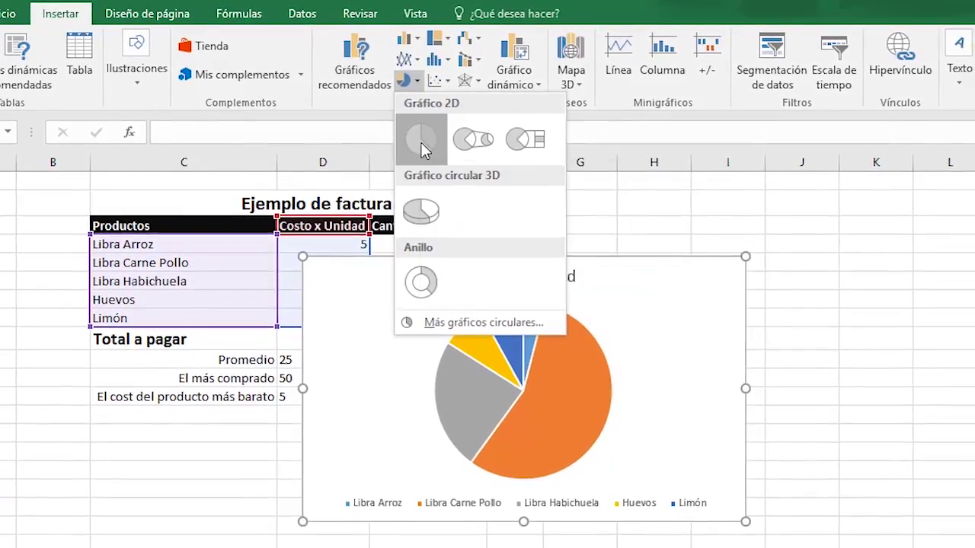
left_click(416, 141)
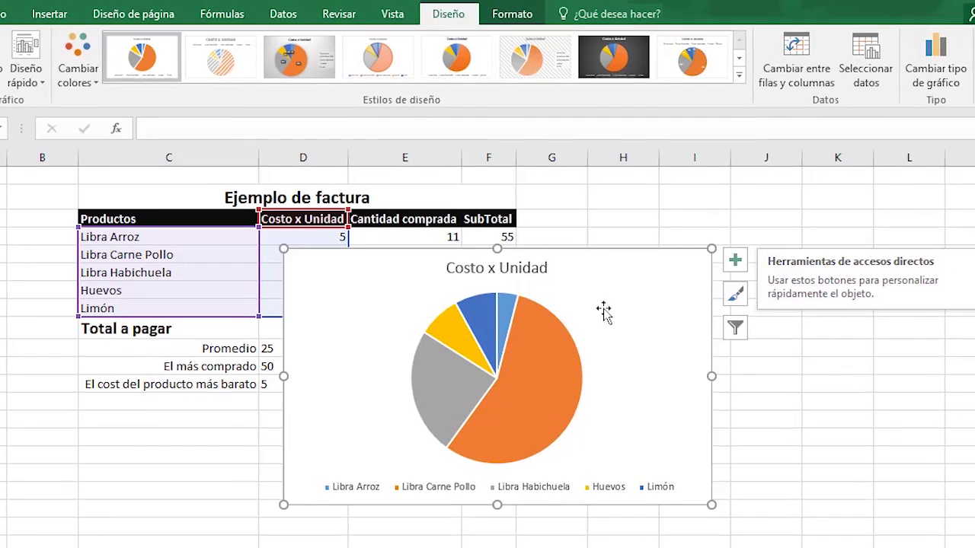
left_click_drag(719, 239, 888, 213)
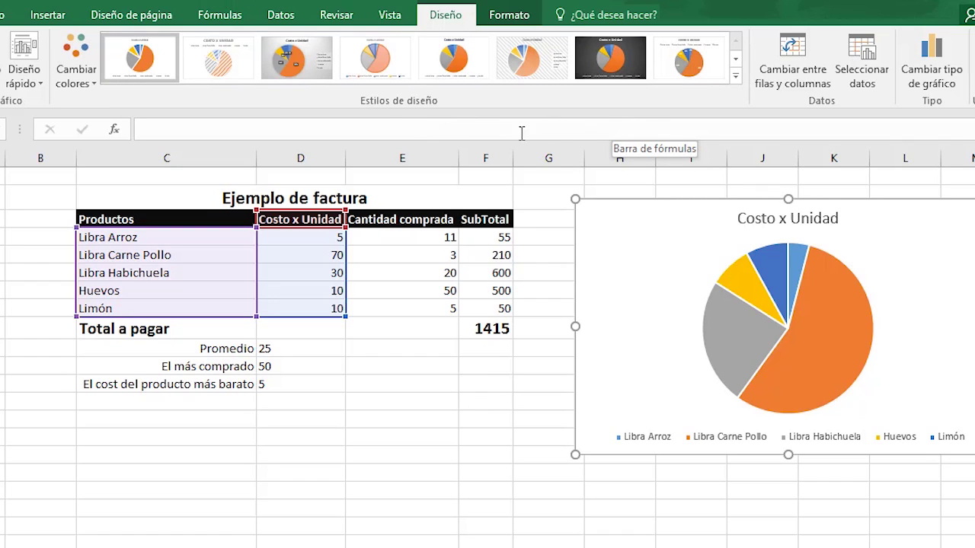
Apply the chart style with an uppercase title and percentage labels to the pie chart, and delete the chart after viewing it.
left_click(689, 62)
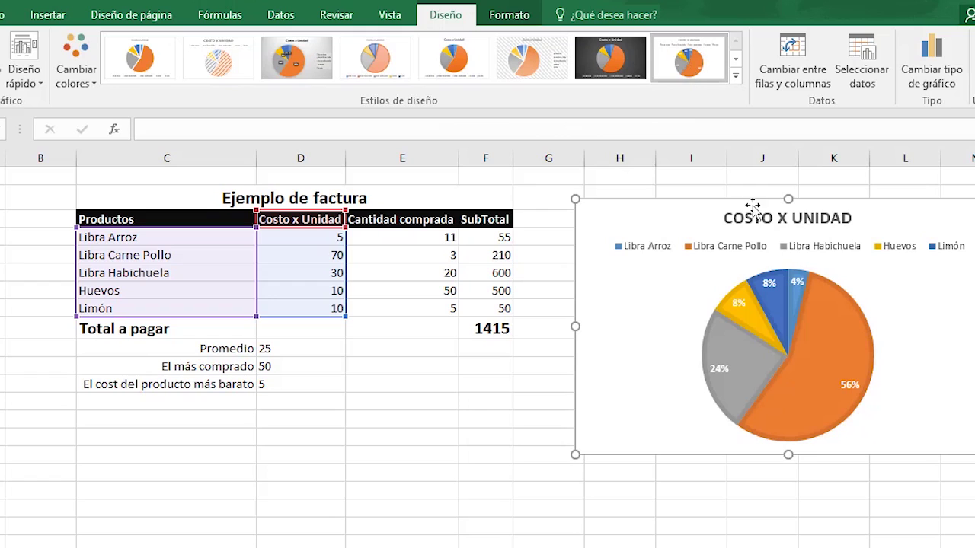
mouse_move(844, 404)
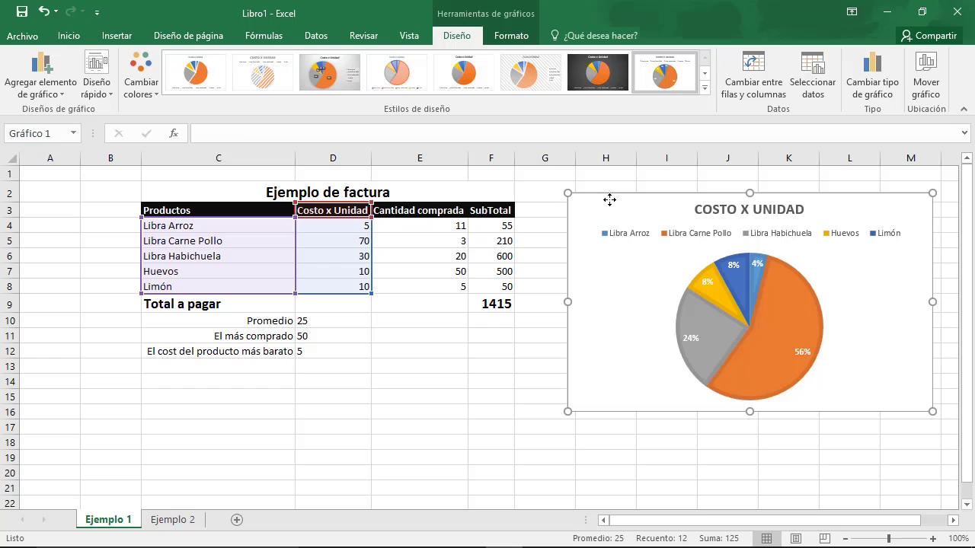
key("Delete")
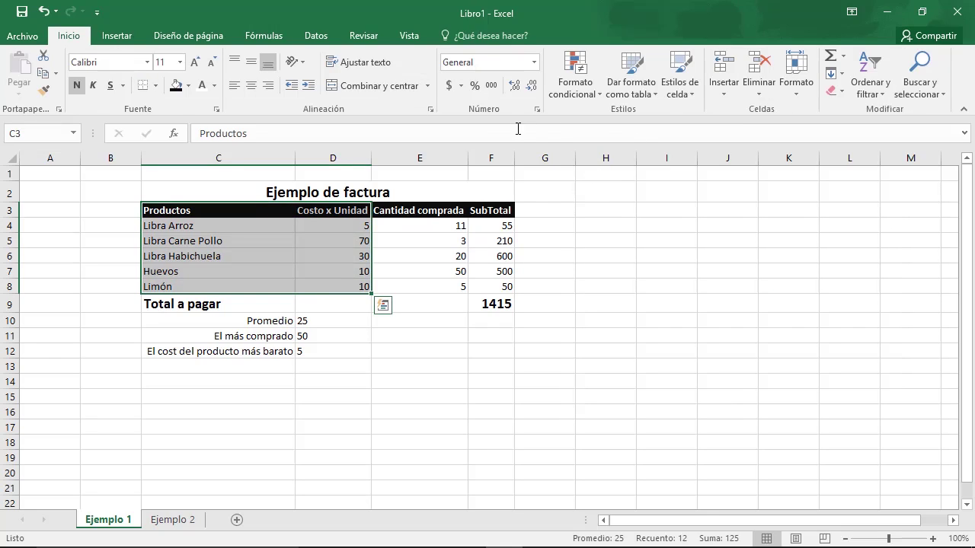
Insert a 2-D clustered column chart of the products and unit costs in C3:D8 and place it beside the invoice.
left_click(122, 36)
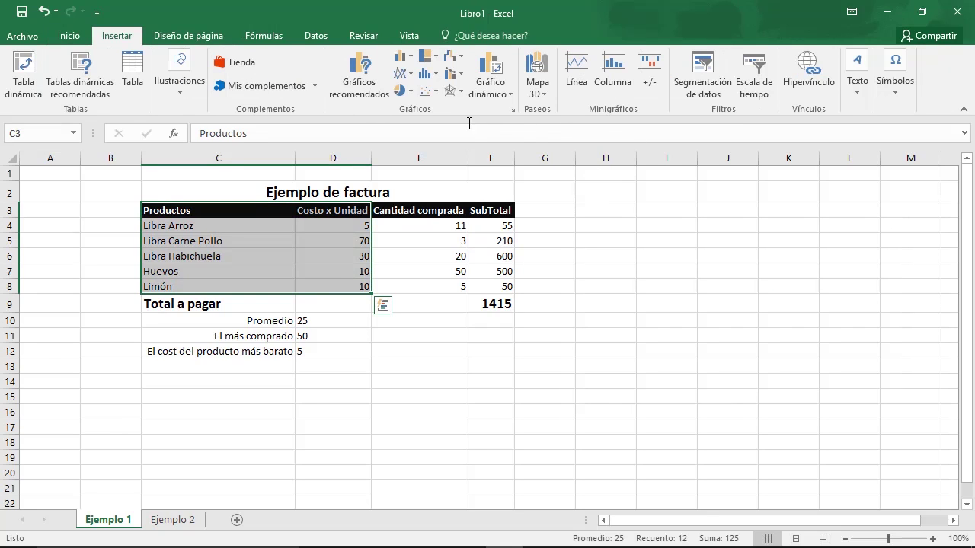
left_click(401, 56)
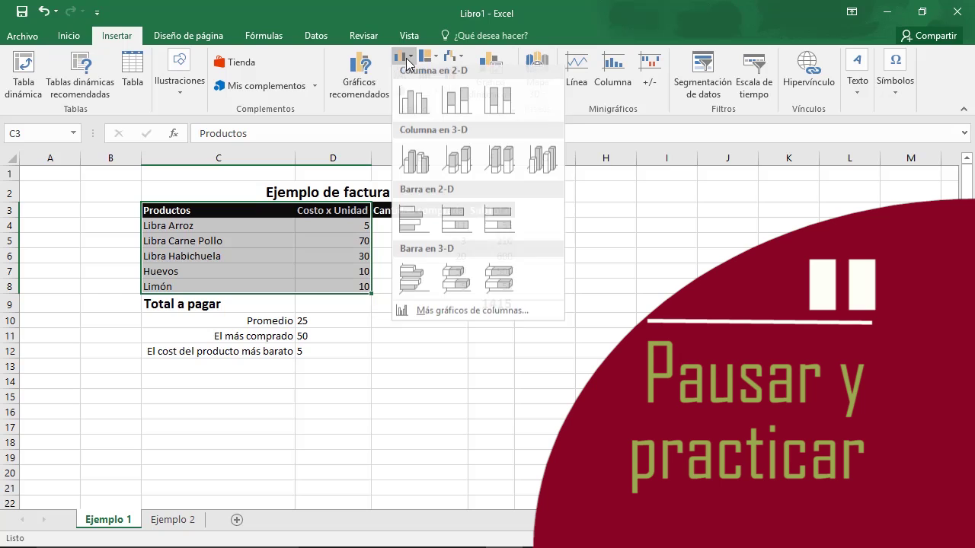
left_click(412, 105)
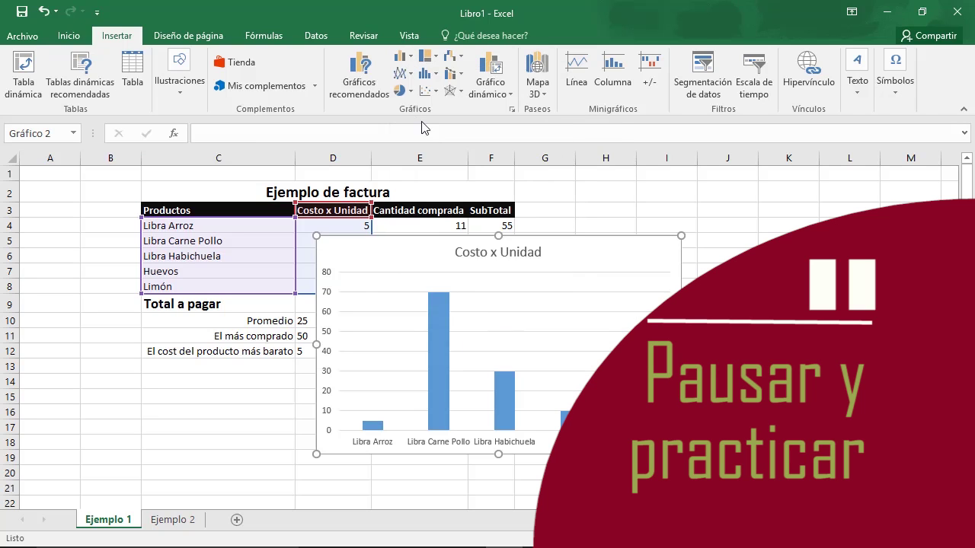
left_click_drag(583, 251, 846, 196)
left_click(843, 196)
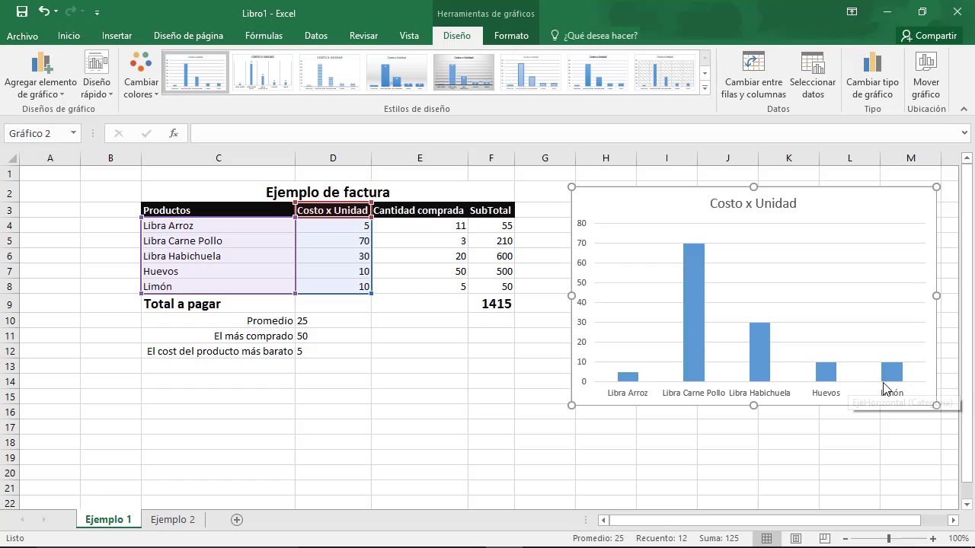
Set Libra Arroz's Costo x Unidad in D4 to 90 to update the column chart.
mouse_move(692, 279)
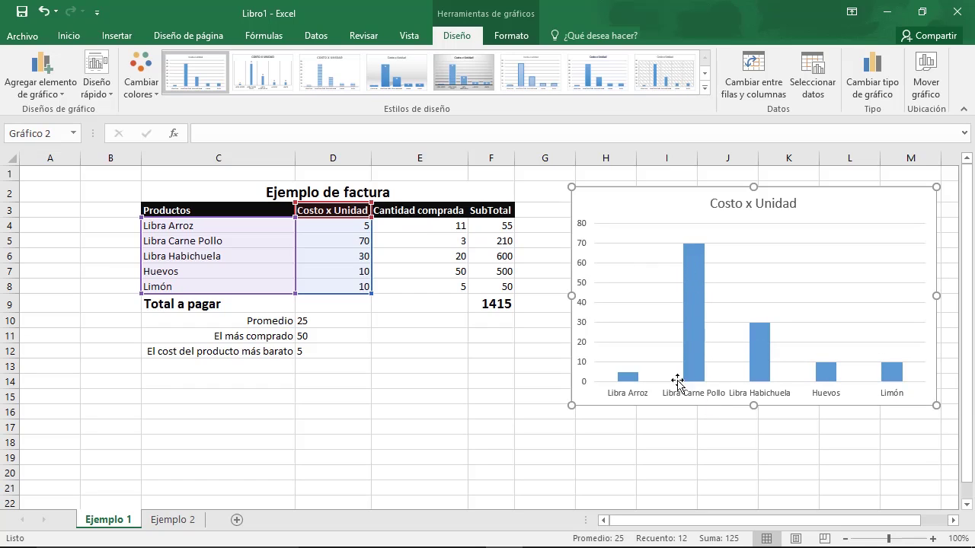
mouse_move(694, 259)
left_click(352, 226)
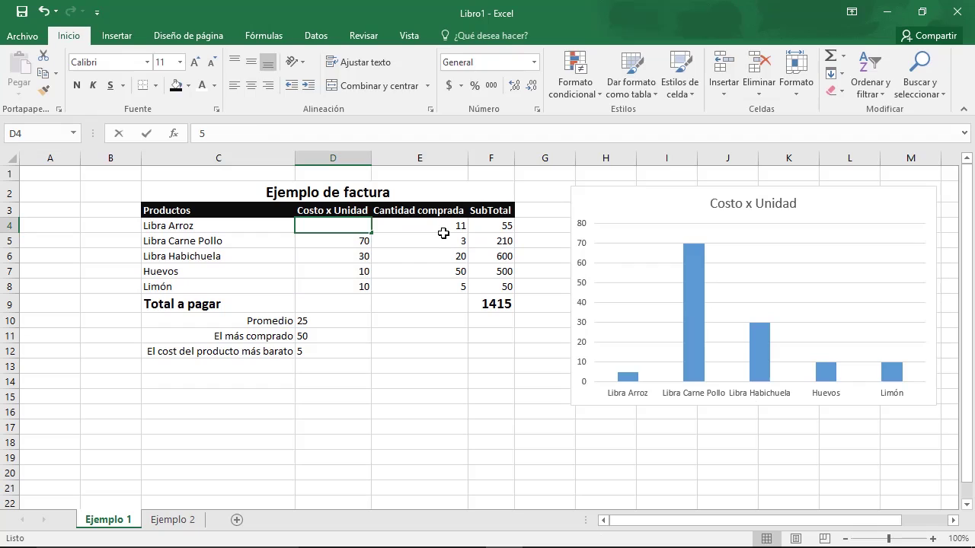
type("90")
key("Return")
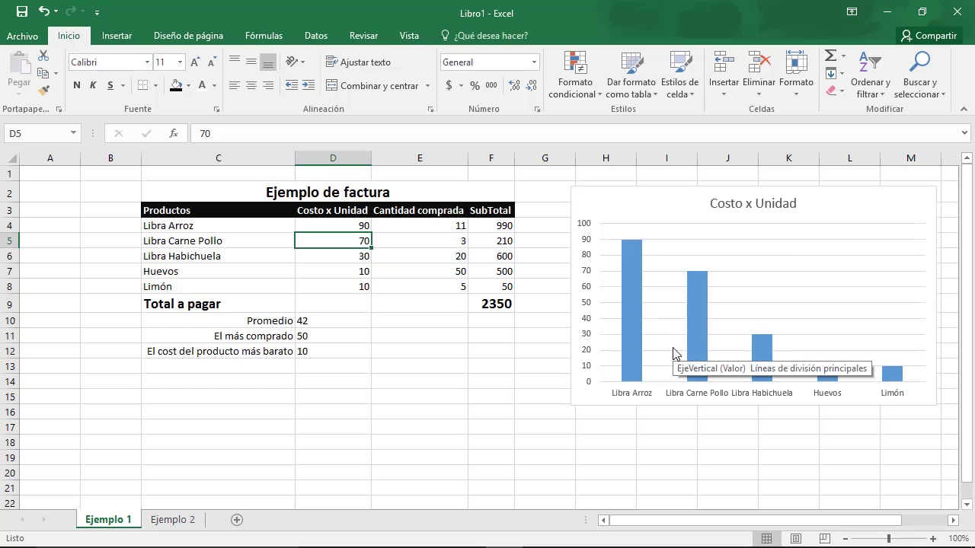
Copy the whole Costo x Unidad column chart.
left_click(661, 206)
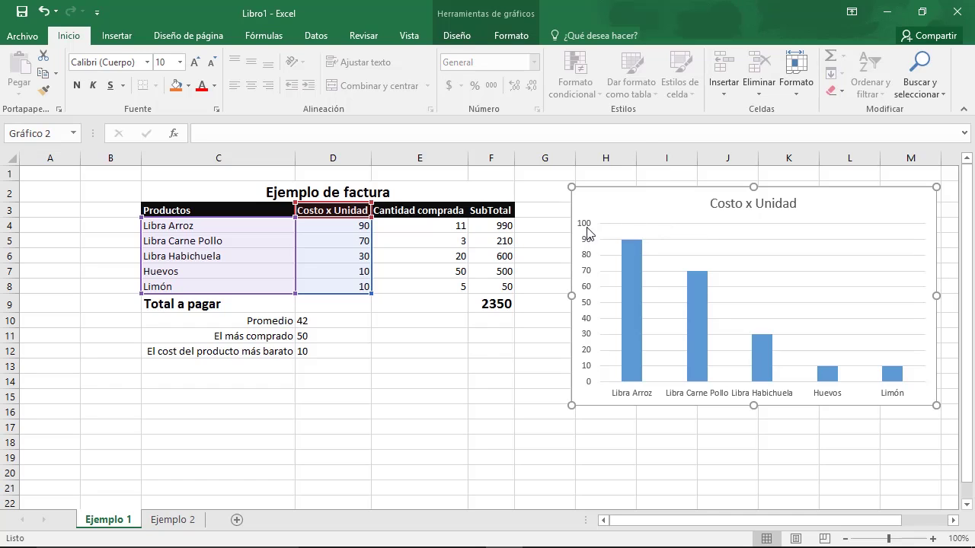
right_click(617, 197)
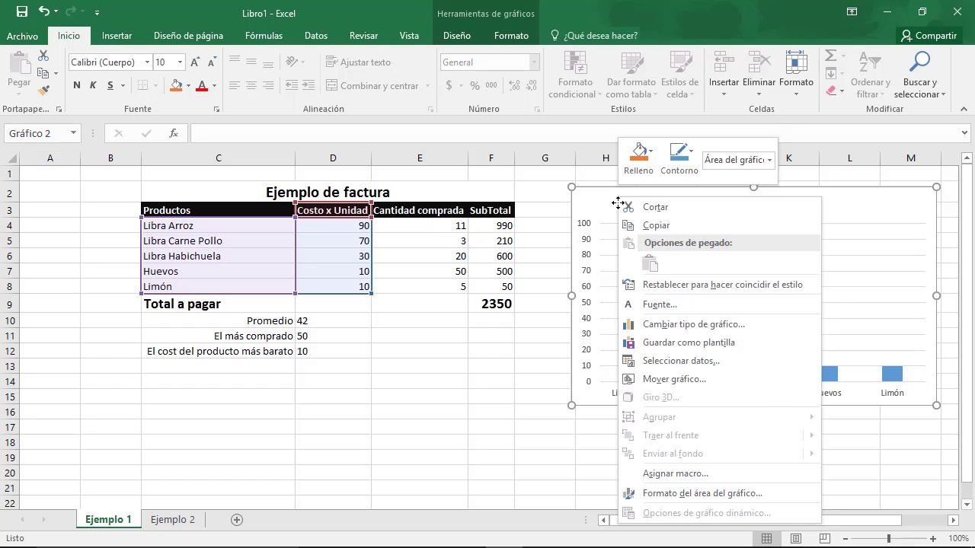
left_click(657, 227)
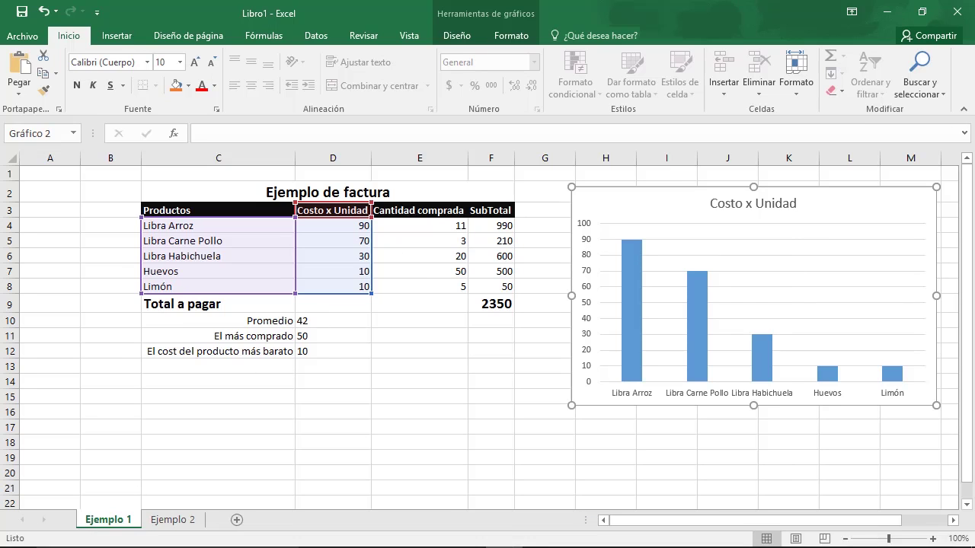
Switch to the Word document Documento1 and clear all contents of its product table.
left_click(538, 535)
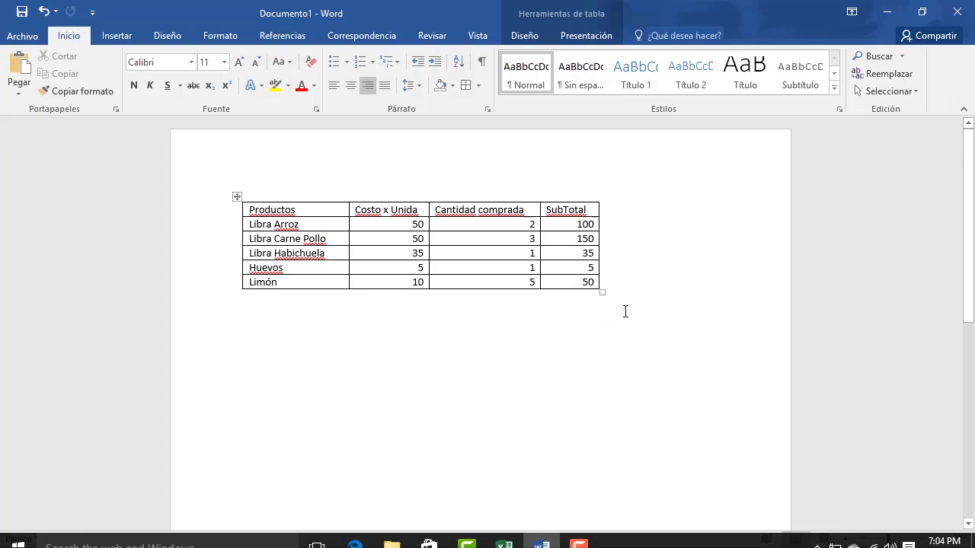
left_click(233, 210)
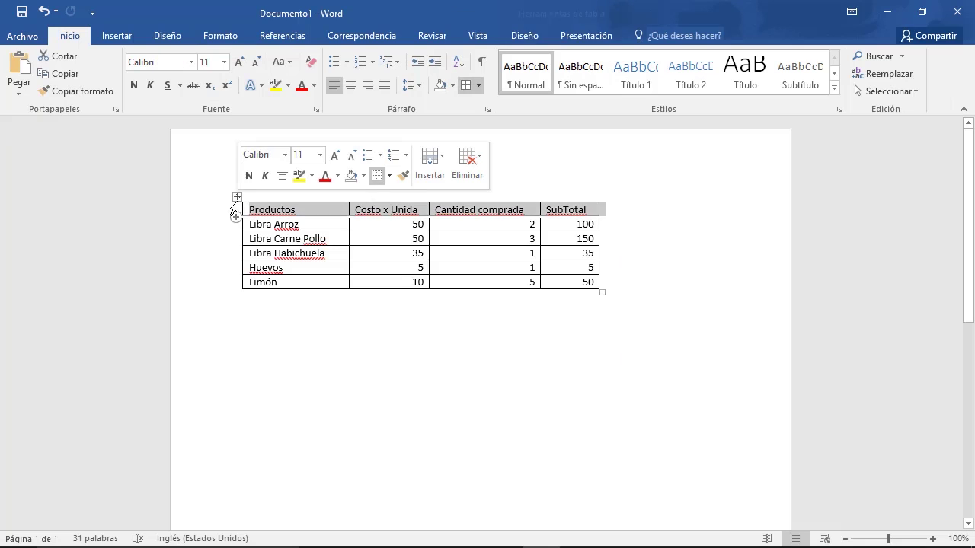
left_click(237, 199)
key("Delete")
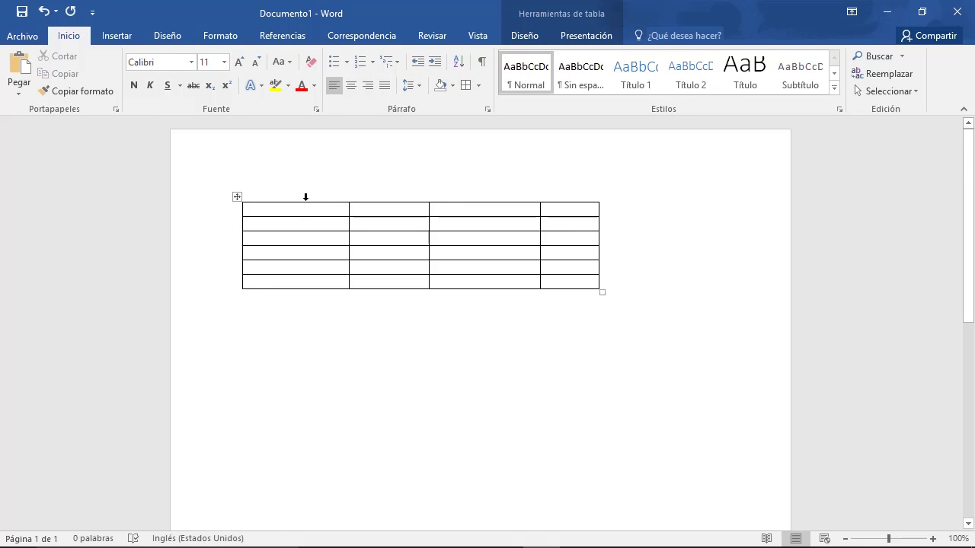
Undo the clearing of the product table's contents and paste the copied Costo x Unidad chart below the table.
key("ctrl+z")
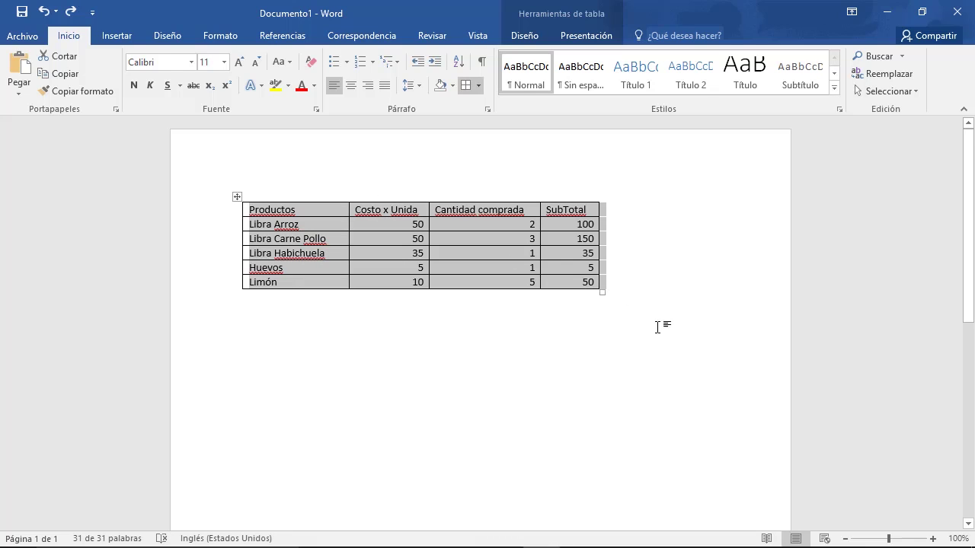
left_click(681, 307)
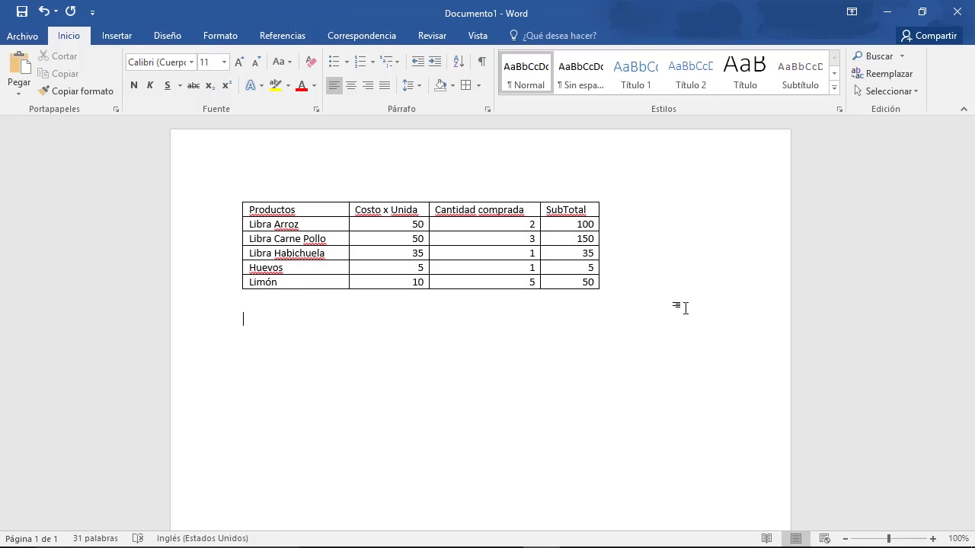
key("ctrl+v")
scroll(548, 309, "down", 3)
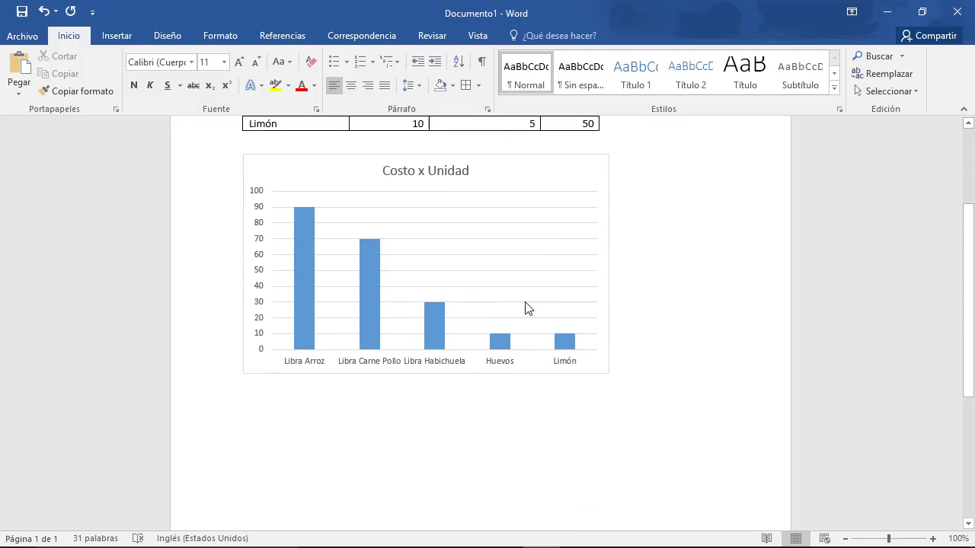
left_click(484, 240)
left_click(718, 348)
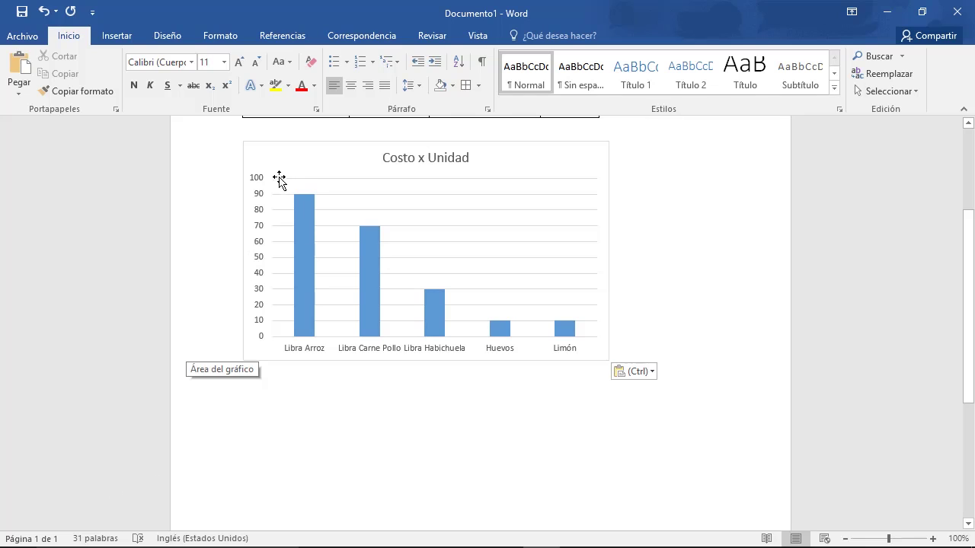
Delete the pasted Costo x Unidad chart from the document and switch back to the Excel workbook Libro1.
left_click(279, 147)
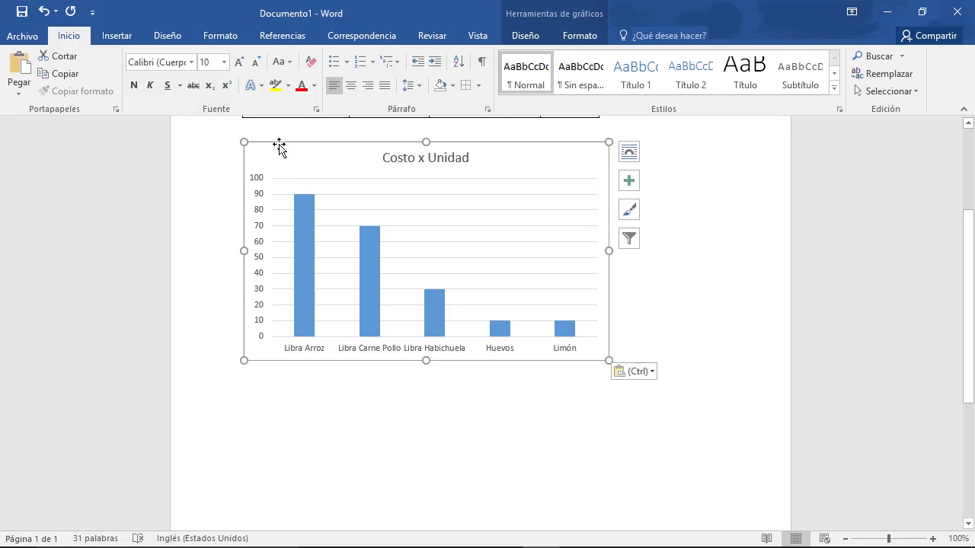
key("Delete")
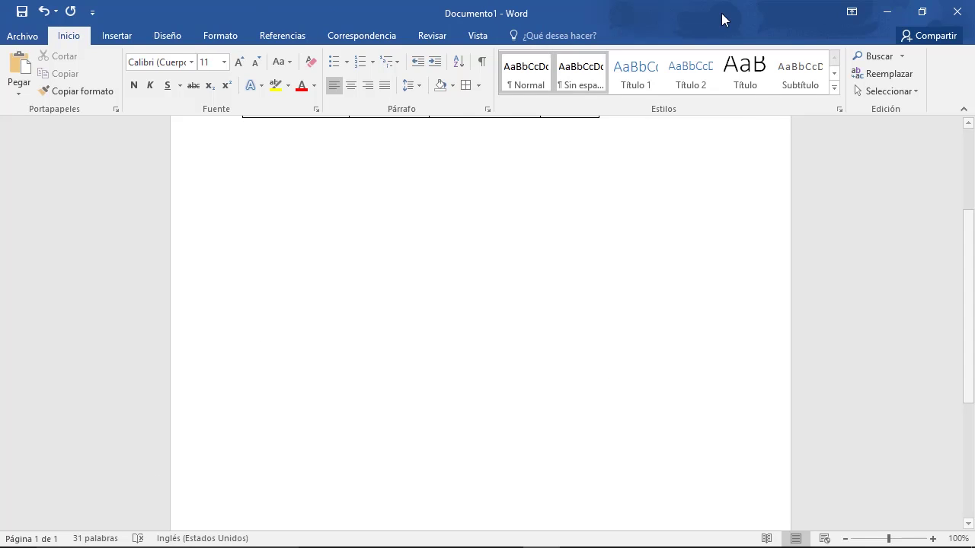
left_click(886, 13)
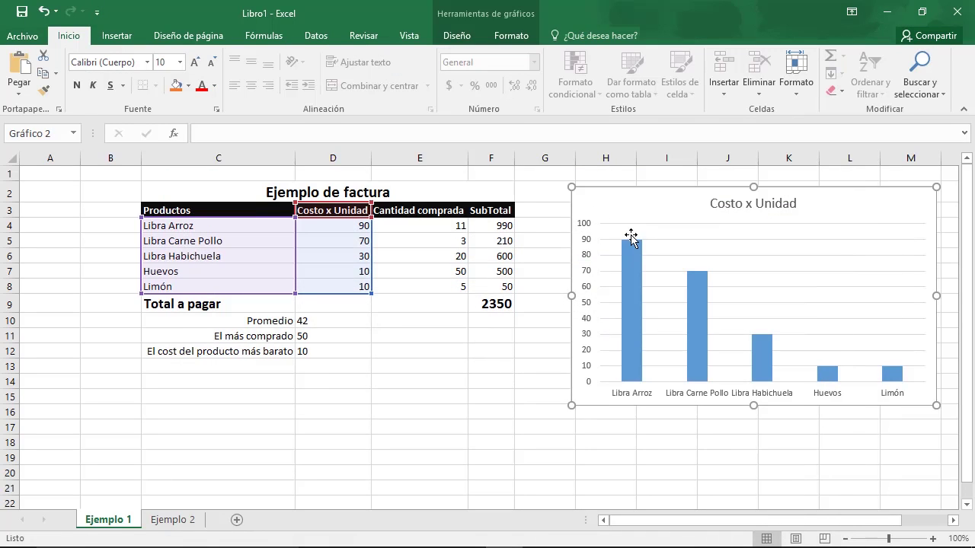
left_click(439, 176)
left_click(345, 187)
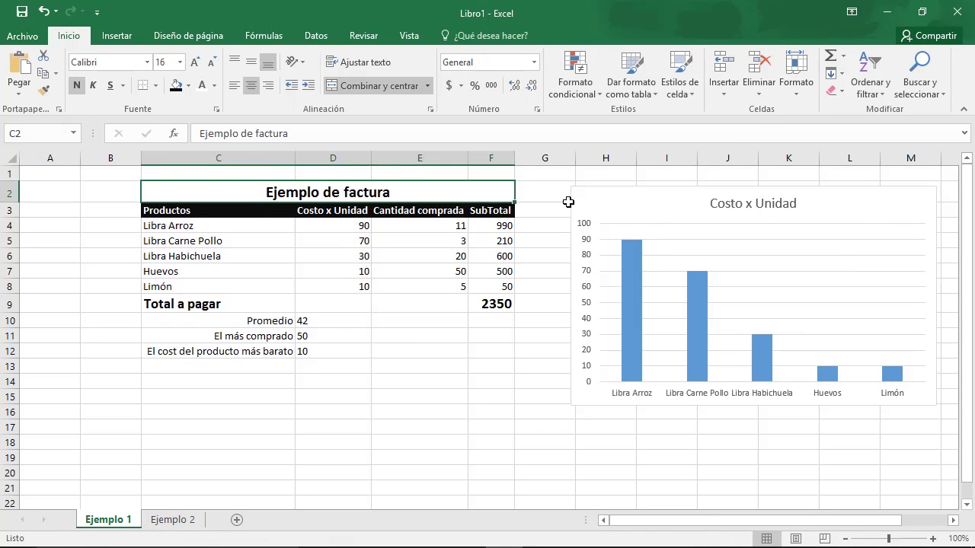
Look through the pie, column and scatter chart types available for the Costo x Unidad chart.
left_click(590, 191)
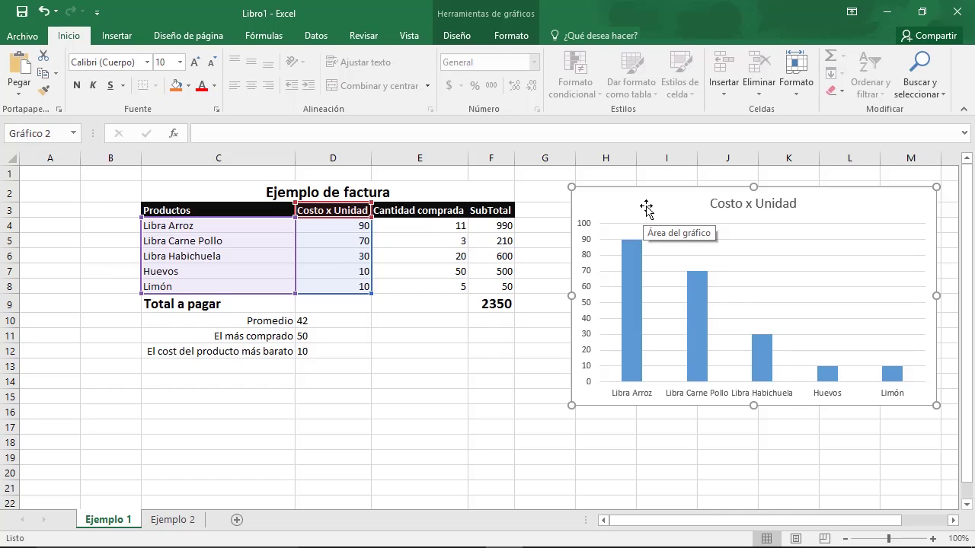
left_click(115, 35)
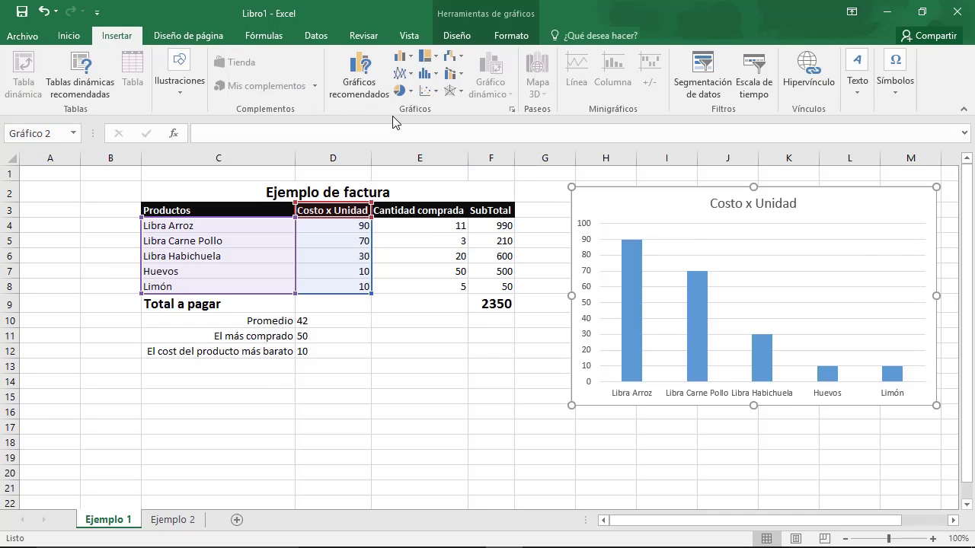
left_click(415, 93)
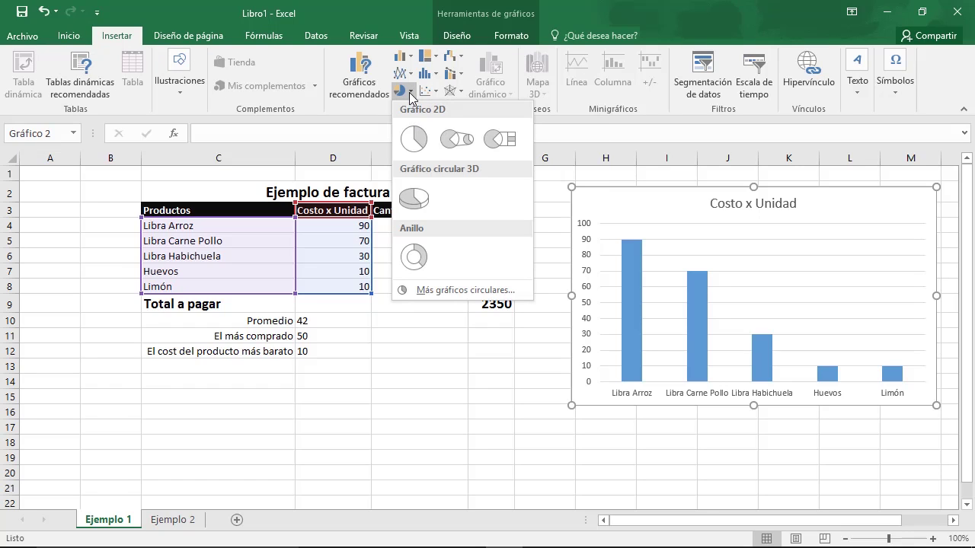
left_click(363, 356)
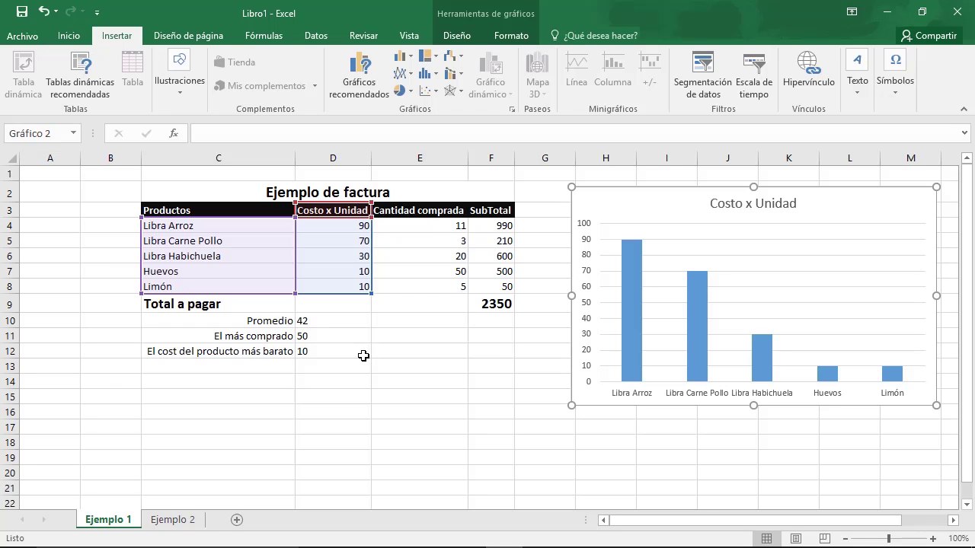
left_click(410, 92)
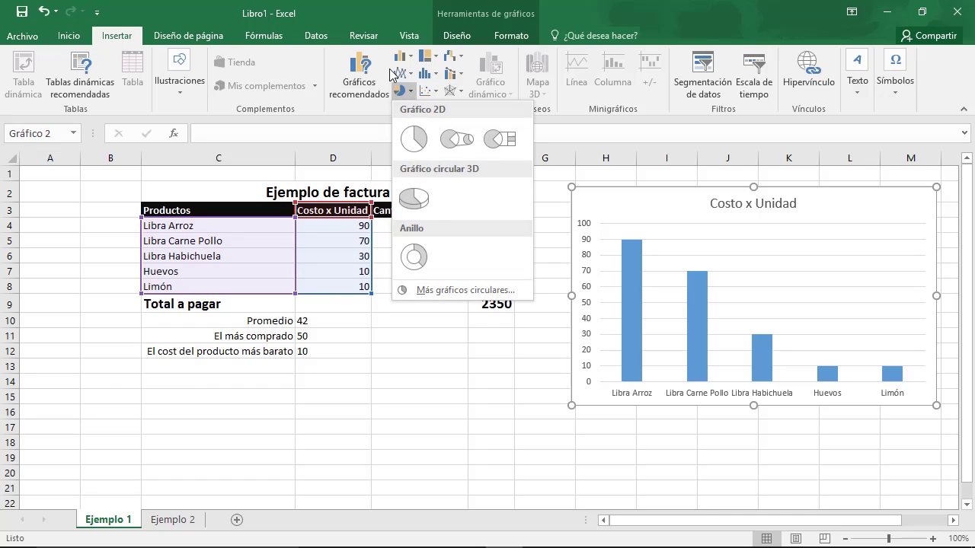
left_click(410, 56)
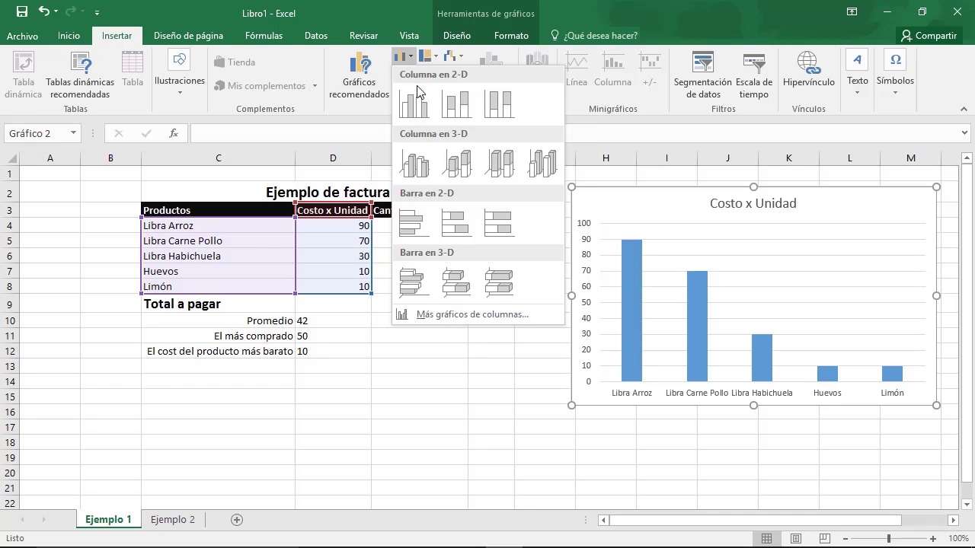
left_click(571, 20)
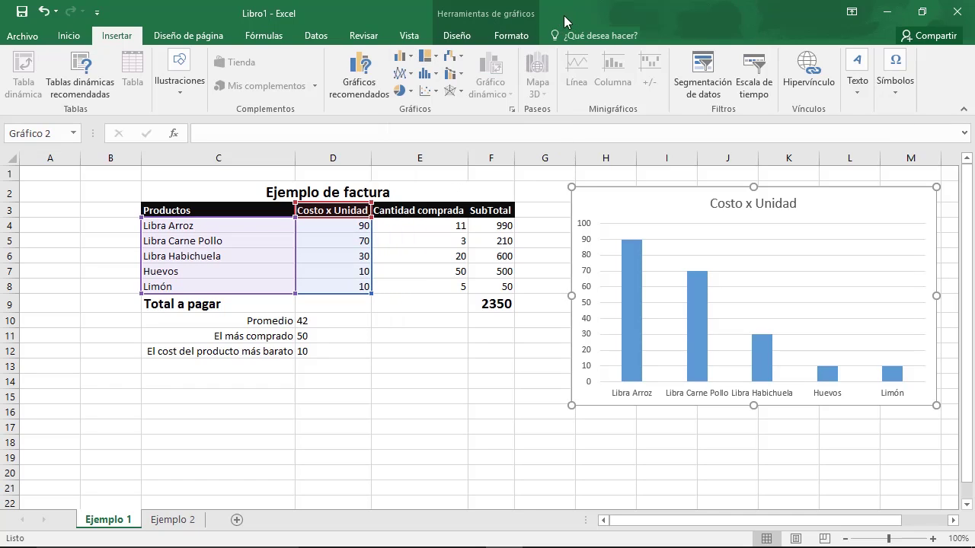
left_click(437, 92)
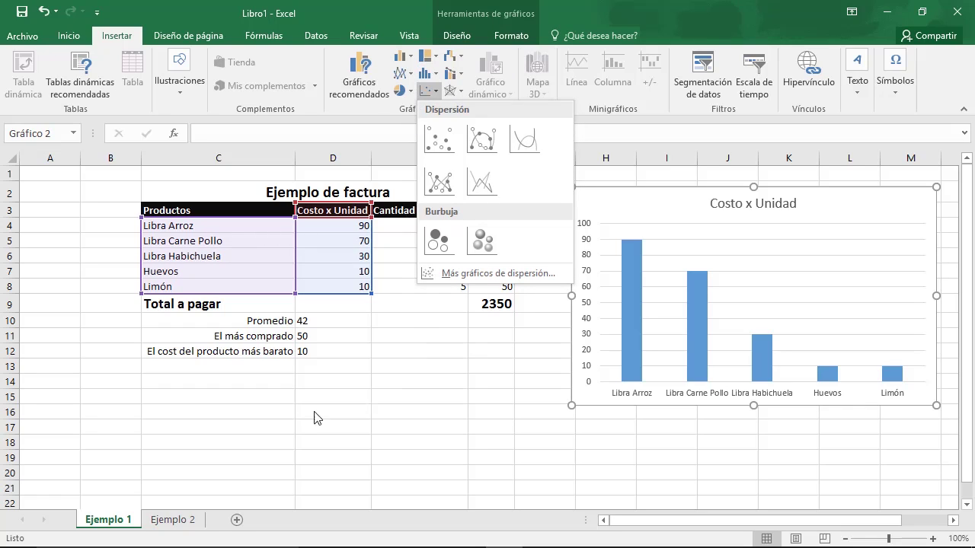
left_click(280, 414)
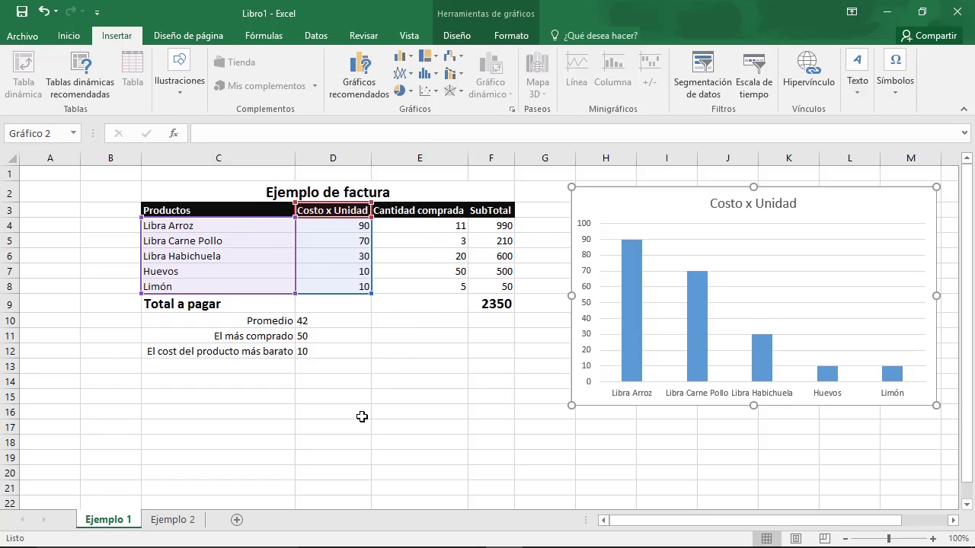
left_click(322, 417)
On sheet Ejemplo 2, insert a 2-D clustered column chart of Asignatura, Promedio Parciales, Nota Práctica and Examen Final from B3:B8 and E3:G8.
left_click(175, 520)
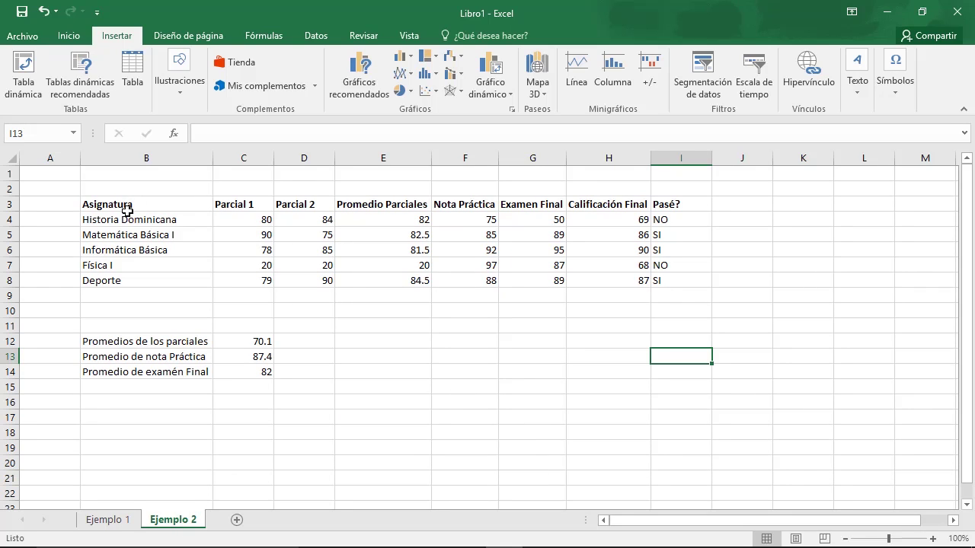
left_click_drag(131, 207, 131, 279)
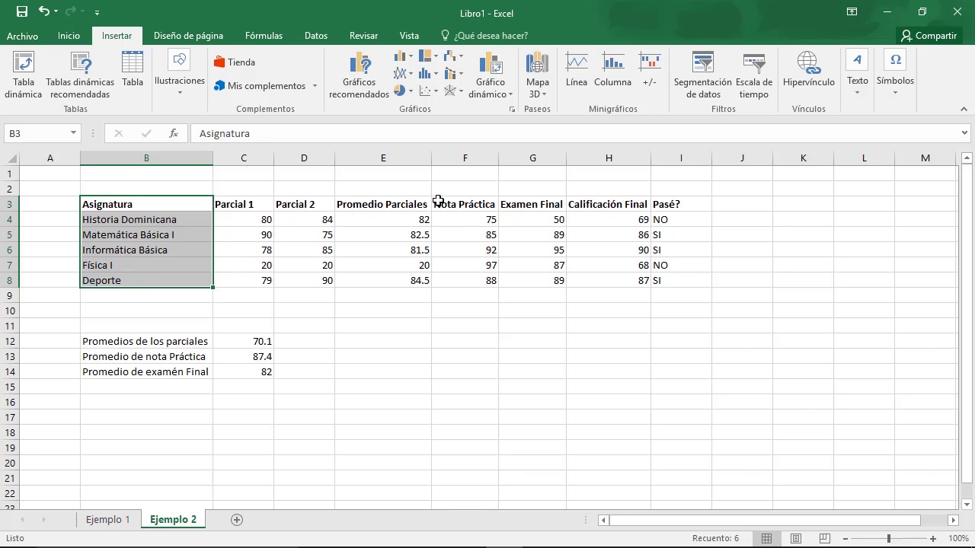
left_click_drag(409, 203, 403, 283)
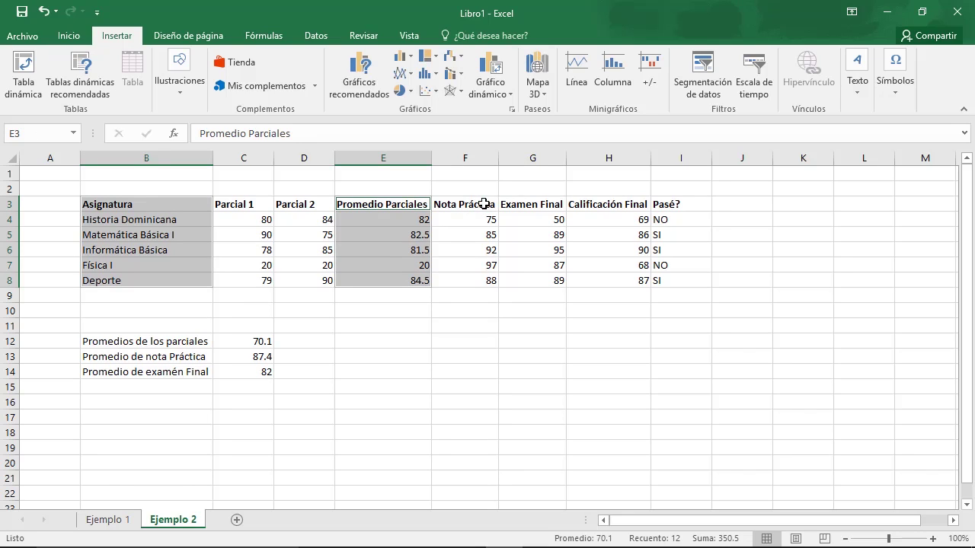
left_click_drag(467, 205, 465, 281)
left_click_drag(525, 206, 534, 288)
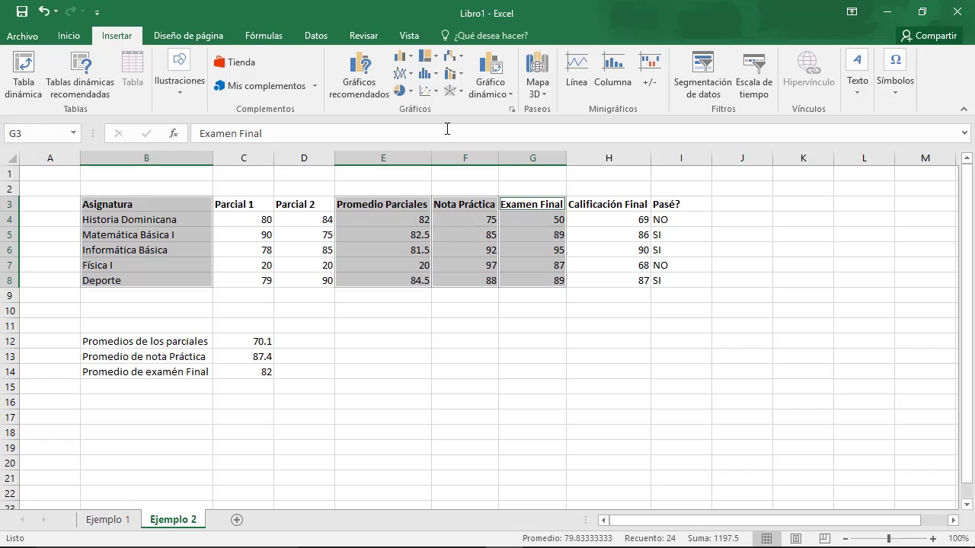
left_click(415, 58)
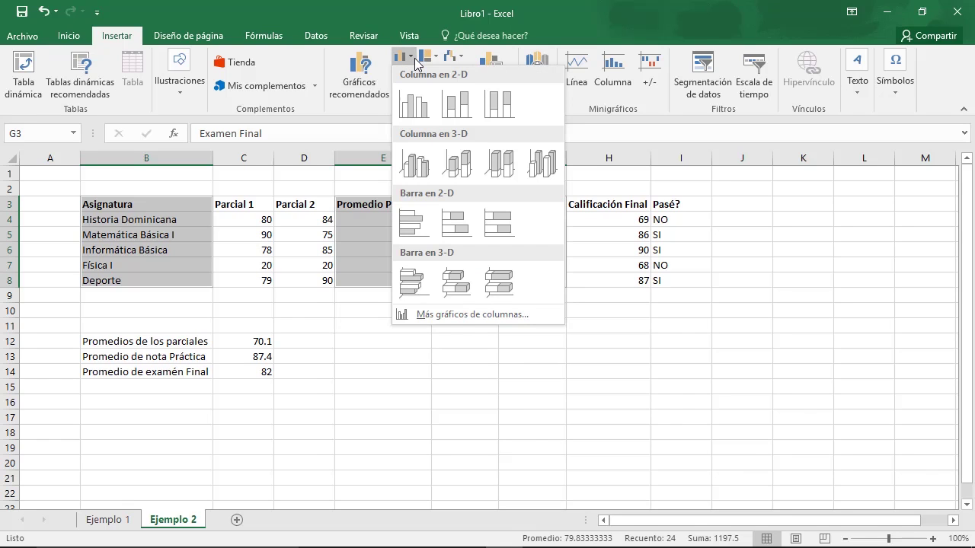
left_click(413, 104)
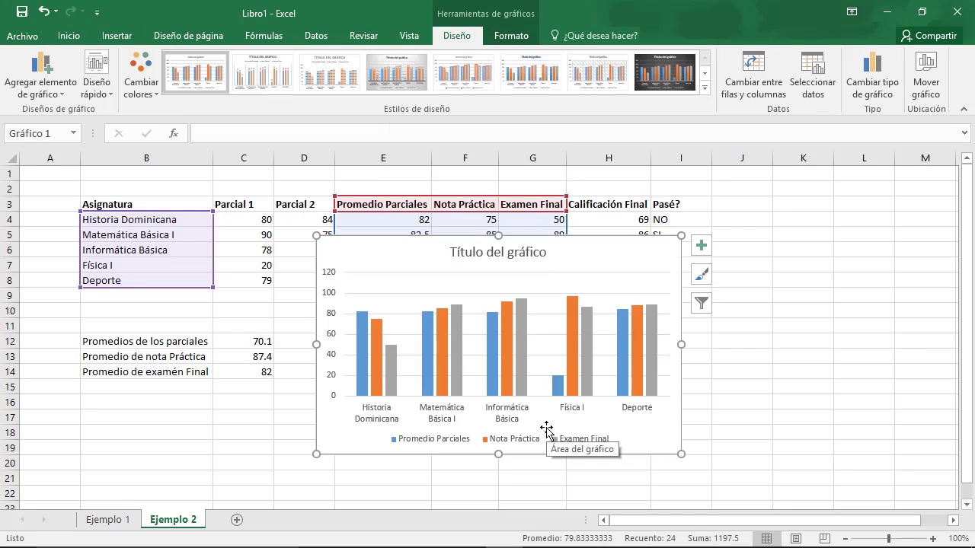
Move the grade chart over columns G to L and switch its rows and columns so each subject is a series.
left_click_drag(611, 261, 818, 208)
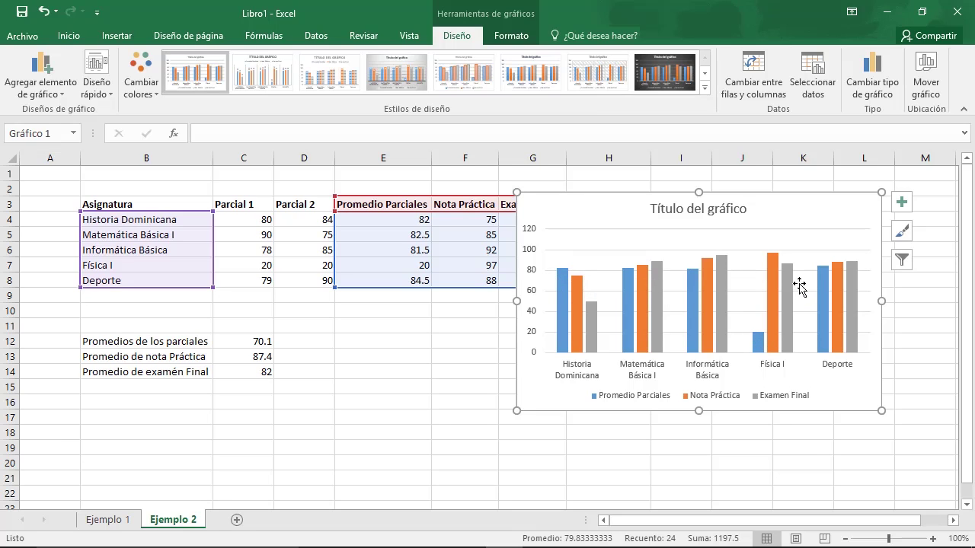
mouse_move(739, 263)
left_click(761, 83)
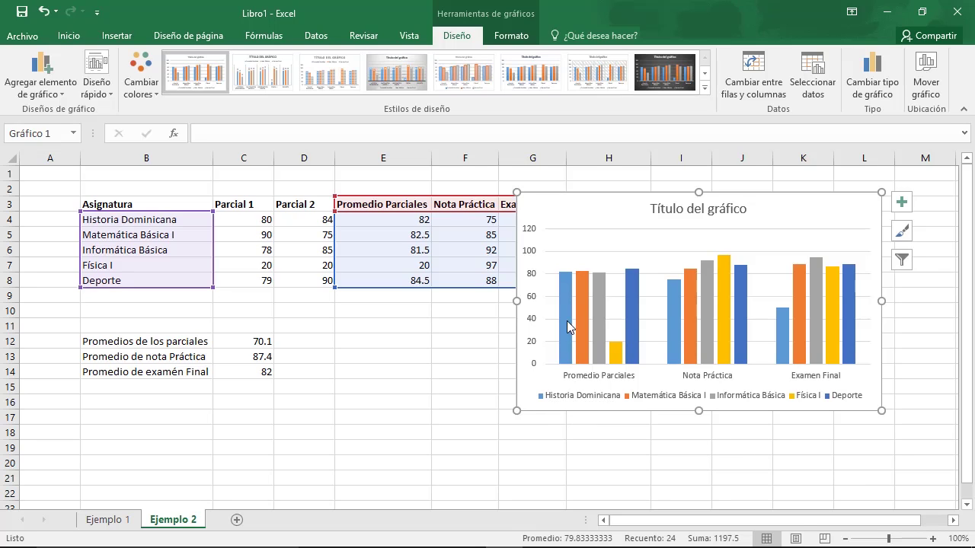
mouse_move(565, 352)
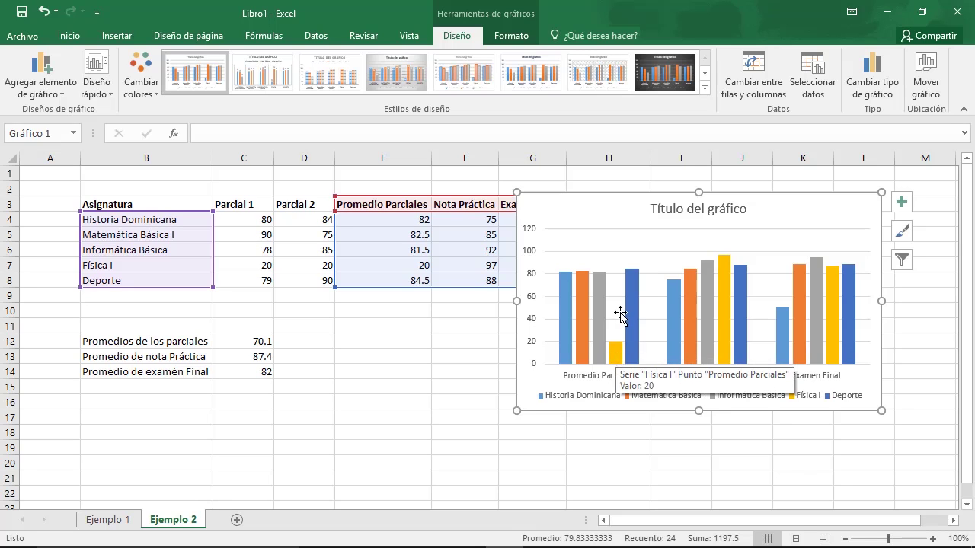
mouse_move(617, 364)
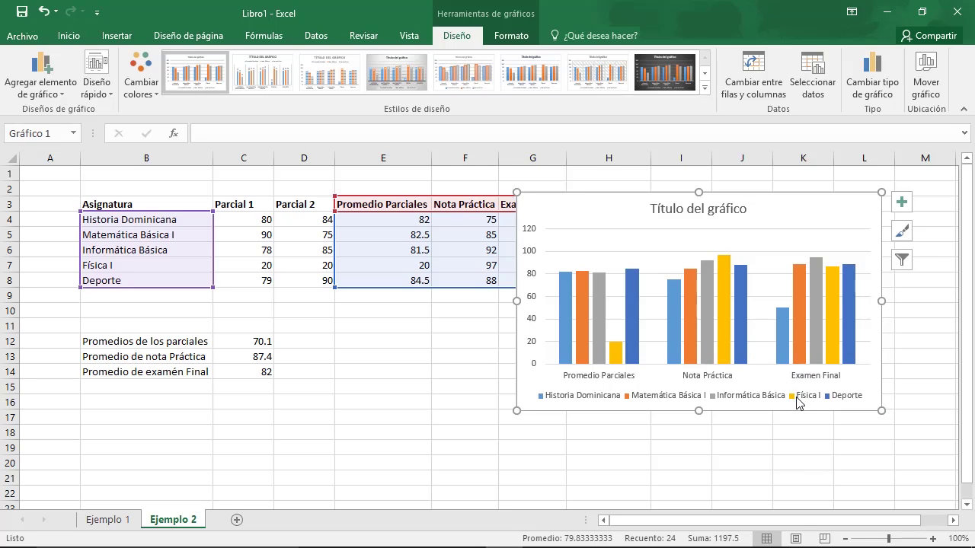
Set Física I's Parcial 1 grade in C7 to 100 to update the grade chart.
left_click(242, 219)
left_click(247, 239)
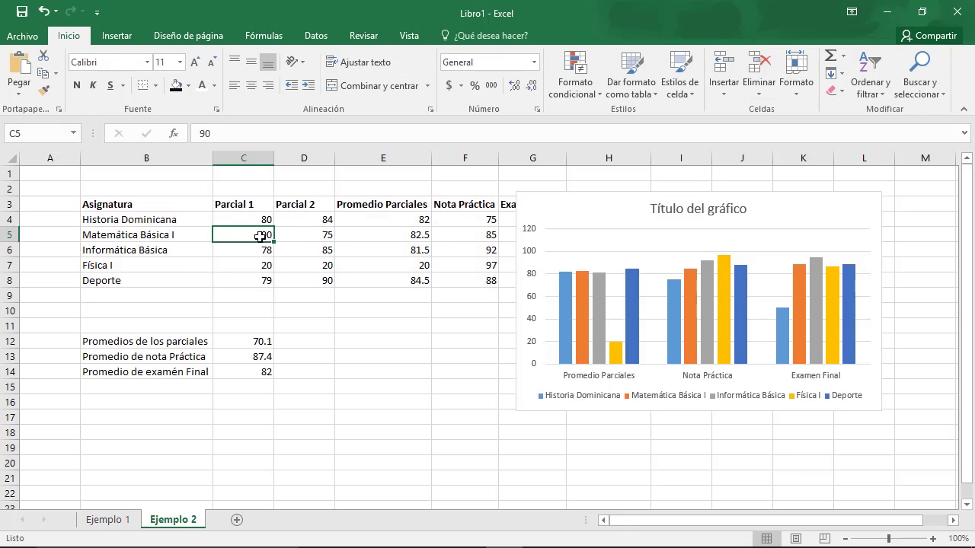
left_click(261, 266)
type("1")
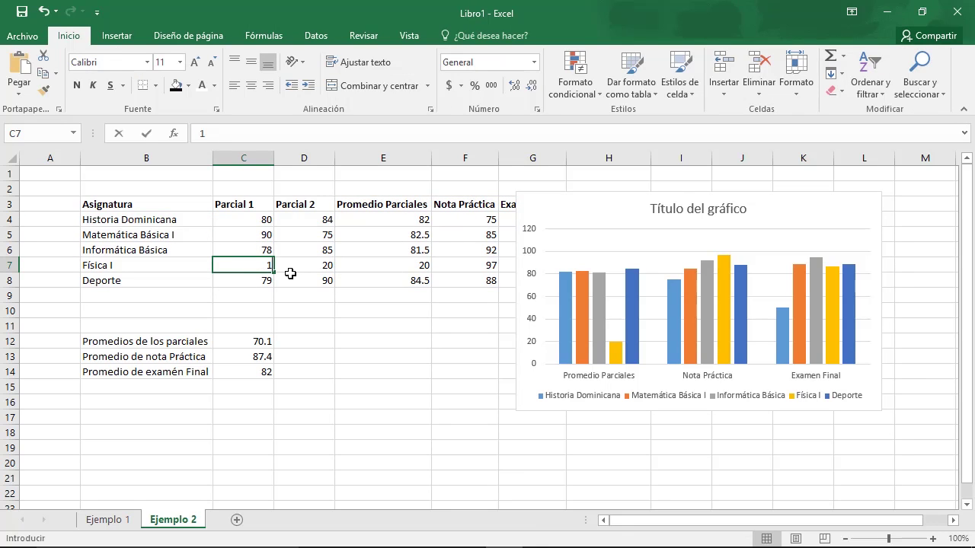
type("00")
key("Return")
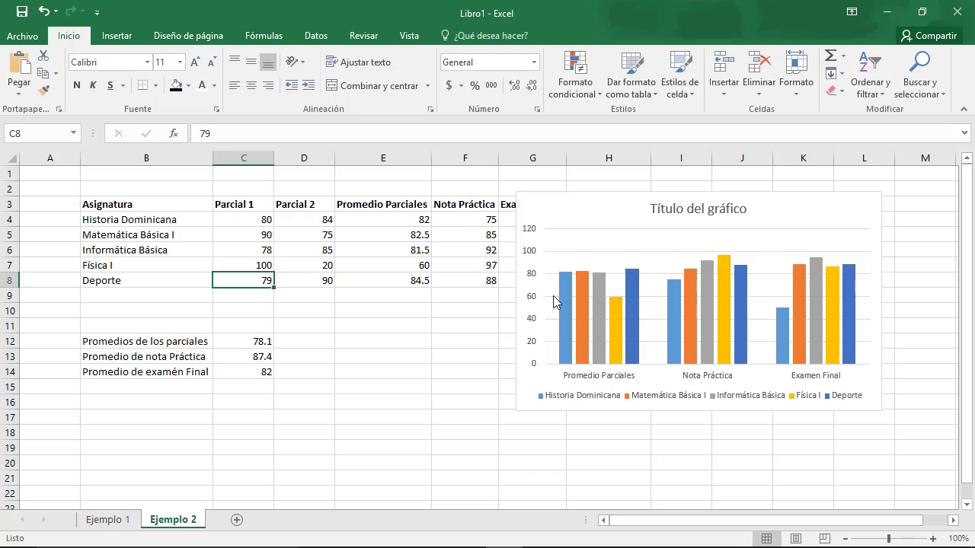